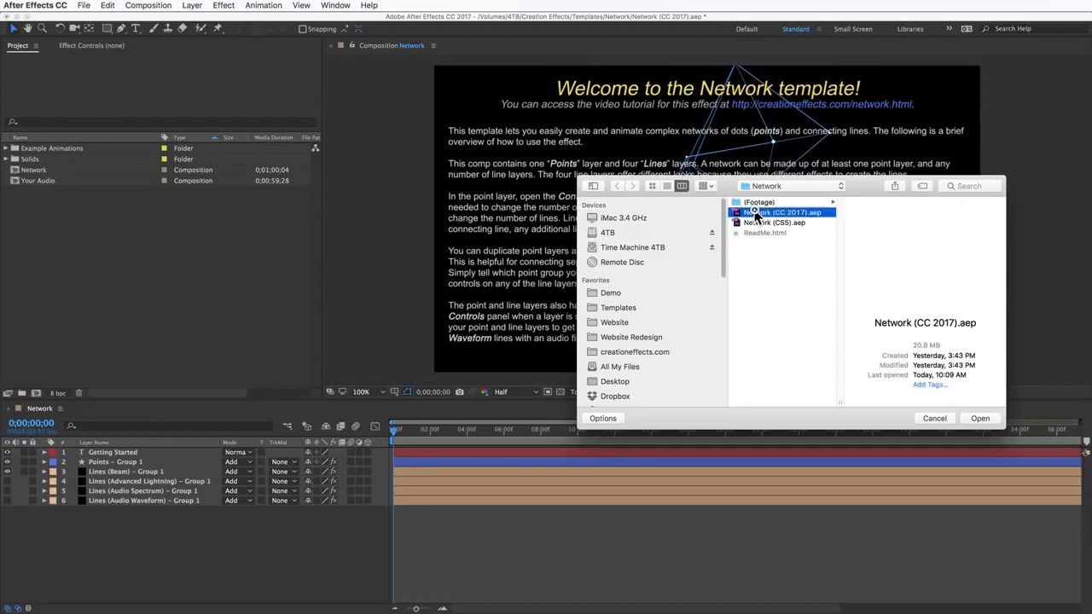
Dismiss the project-opening dialog and look through the compositions in the Example Animations folder.
{"action": "left_click", "coordinate": [933, 419]}
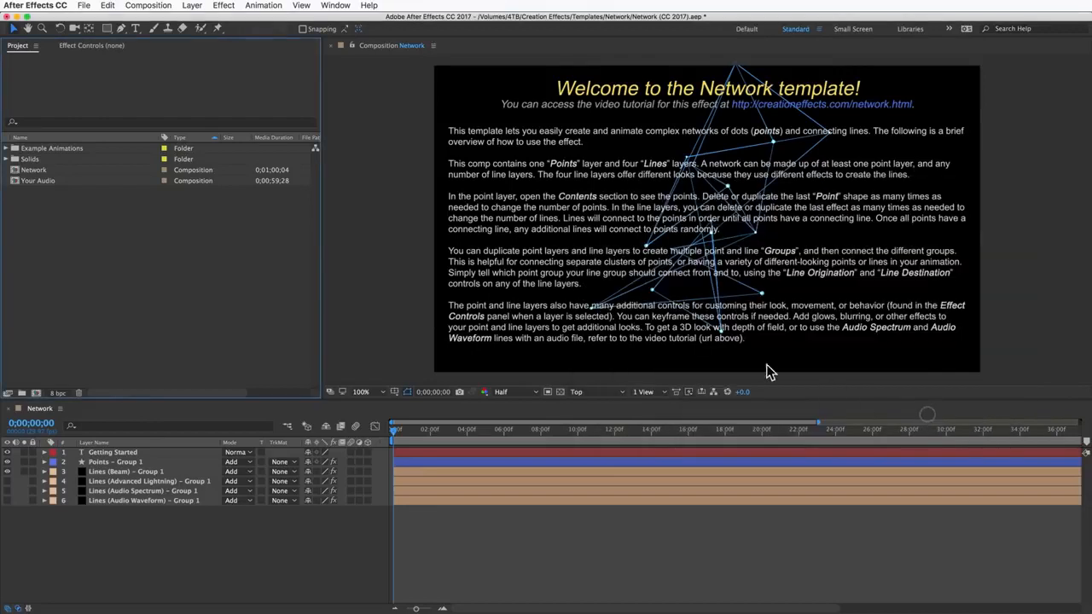
{"action": "left_click", "coordinate": [43, 150]}
{"action": "left_click", "coordinate": [7, 149]}
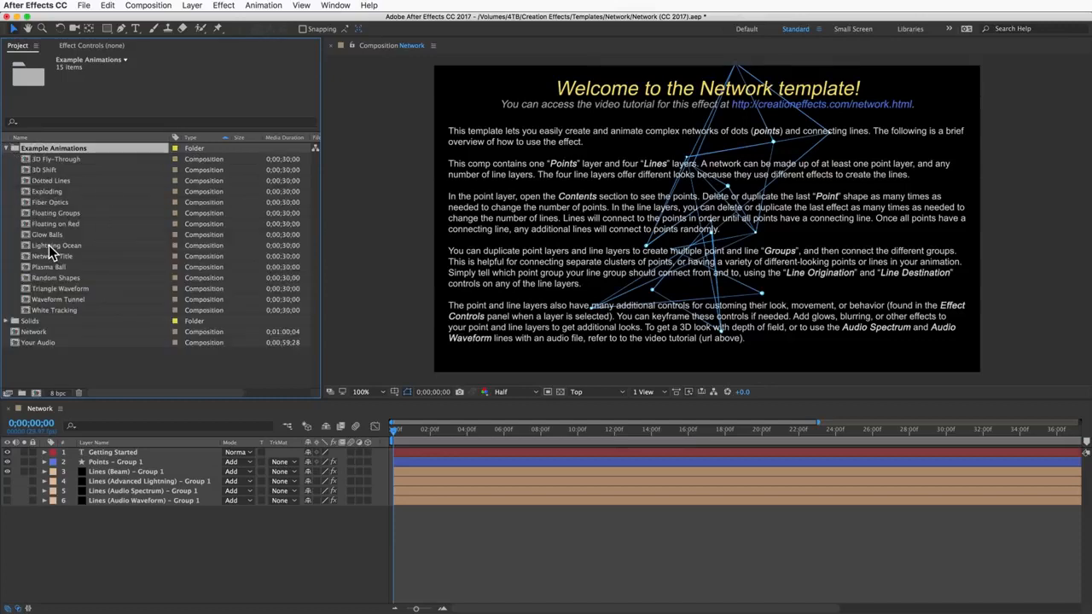
{"action": "left_click", "coordinate": [8, 149]}
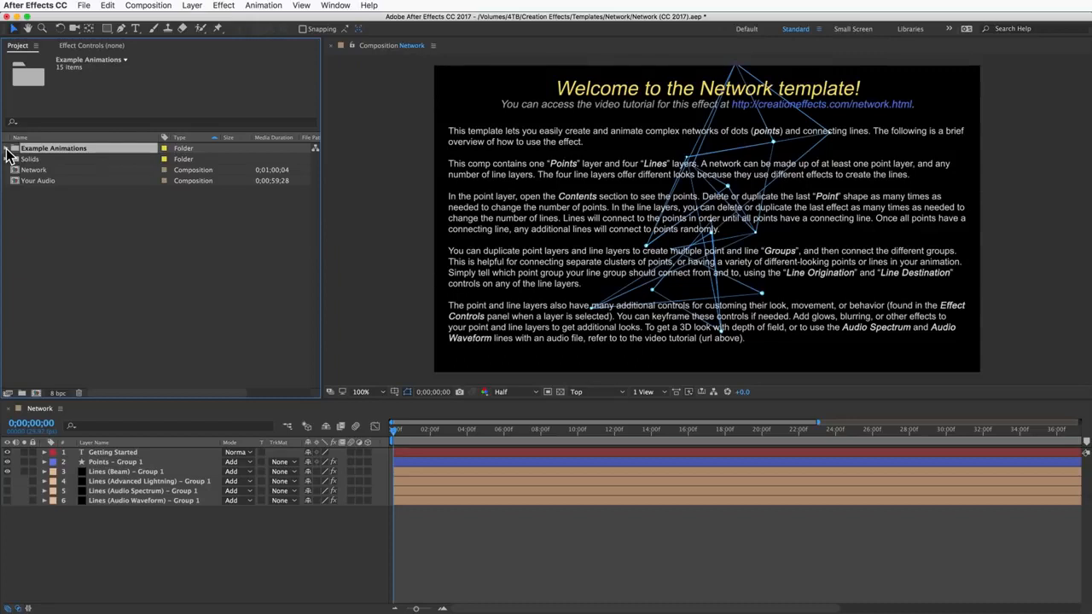
Open the Your Audio composition, inspect its example audio layer and close the composition.
{"action": "left_click", "coordinate": [34, 182]}
{"action": "double_click", "coordinate": [35, 183]}
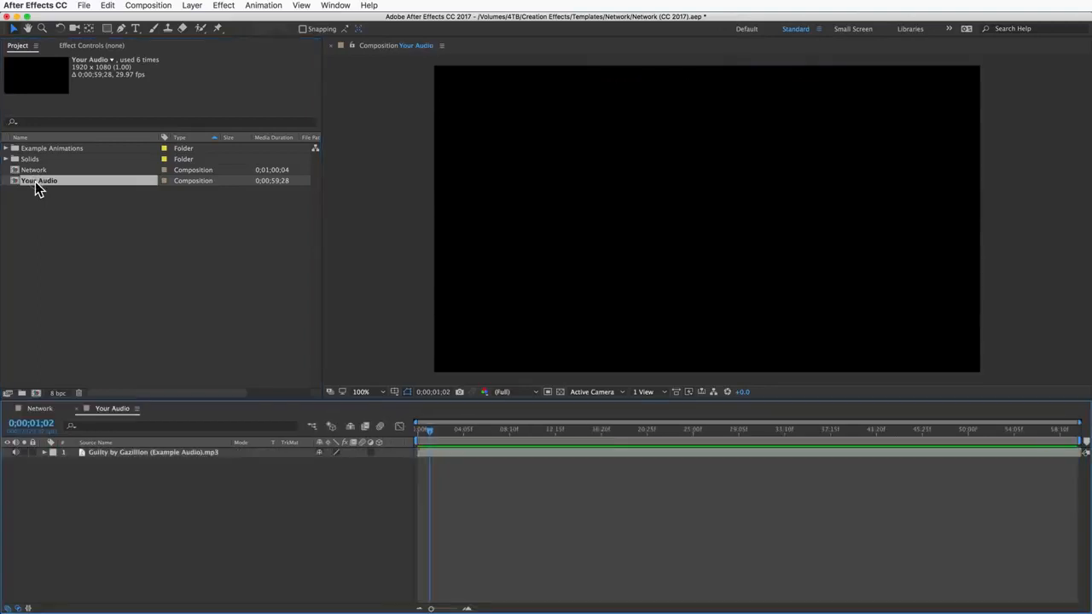
{"action": "left_click", "coordinate": [98, 453]}
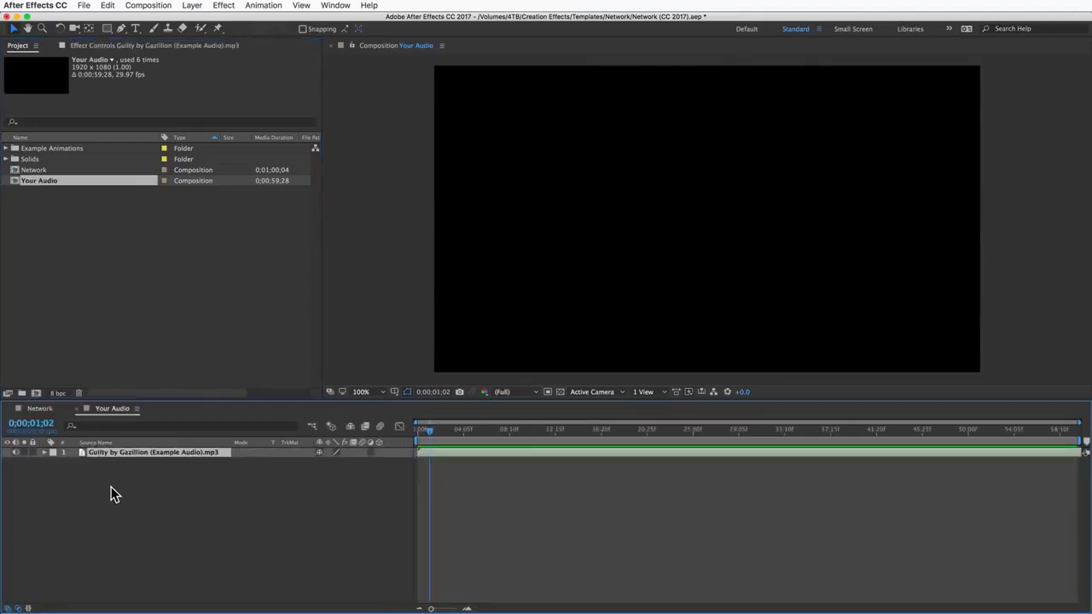
{"action": "left_click", "coordinate": [112, 489]}
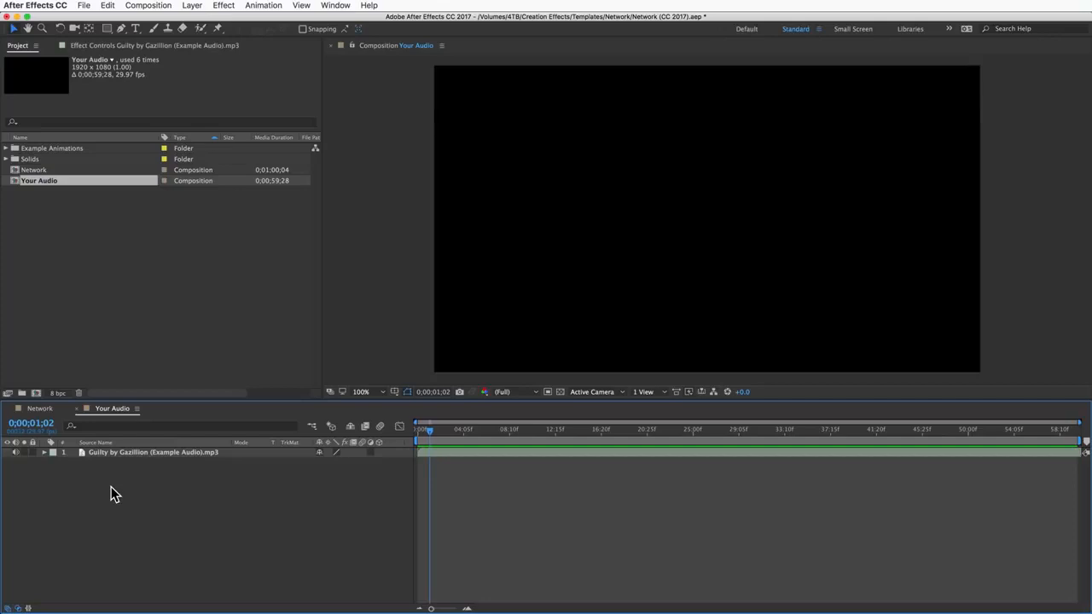
{"action": "left_click", "coordinate": [76, 409]}
Hide the Getting Started text layer and the Lines (Beam) – Group 1 layer in the Network composition.
{"action": "left_click", "coordinate": [32, 171]}
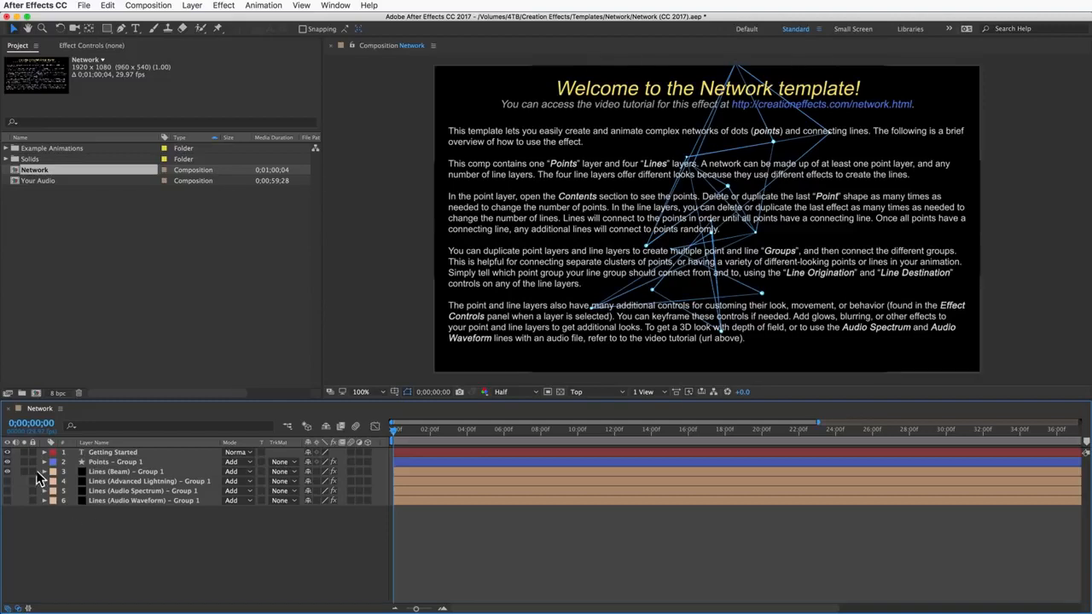
{"action": "left_click", "coordinate": [7, 452]}
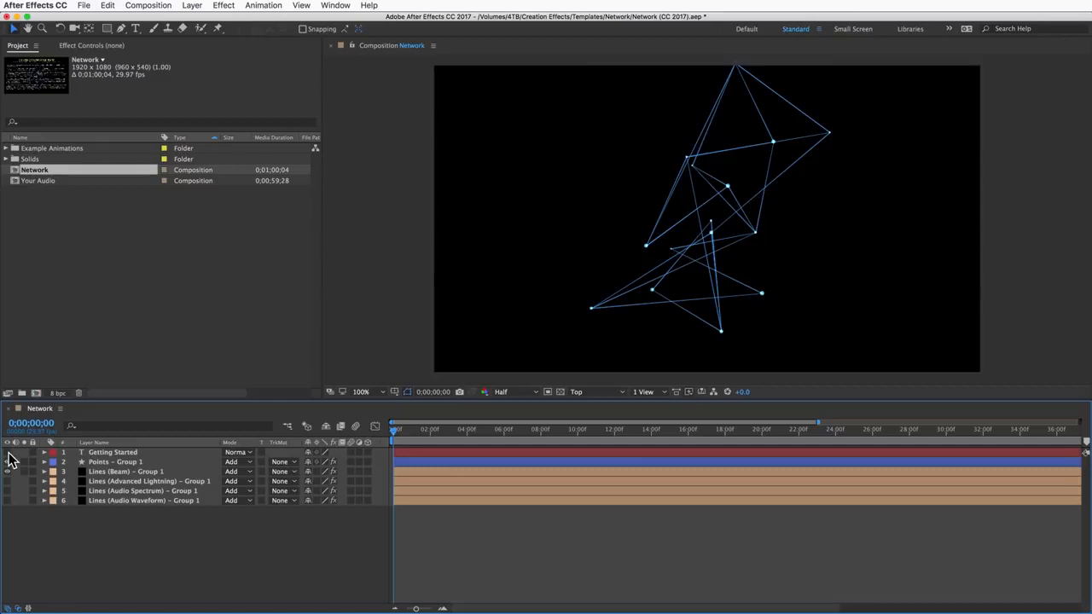
{"action": "left_click", "coordinate": [106, 464]}
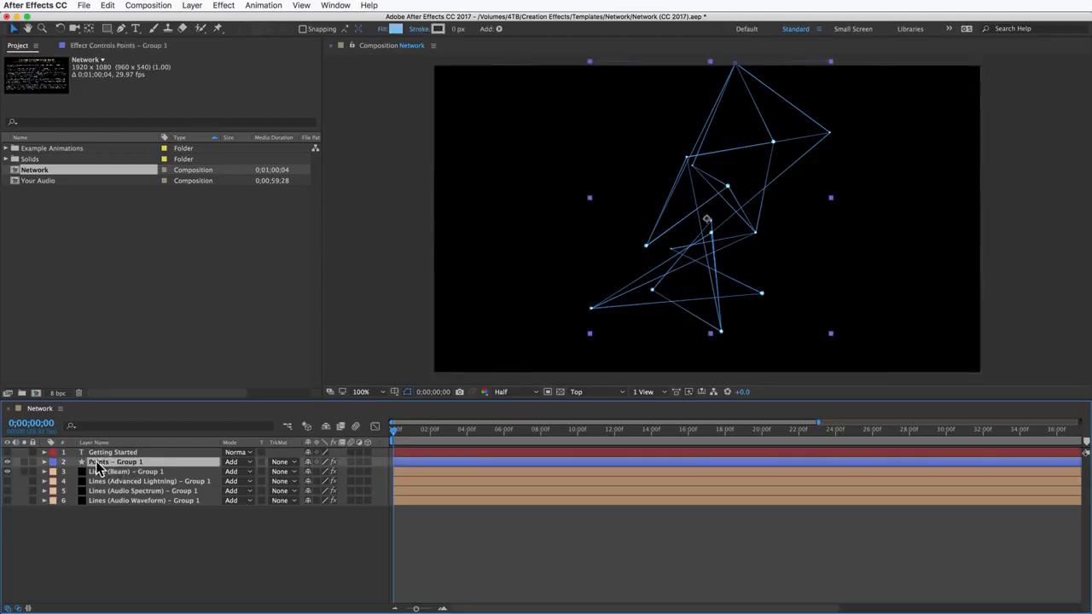
{"action": "left_click", "coordinate": [94, 472]}
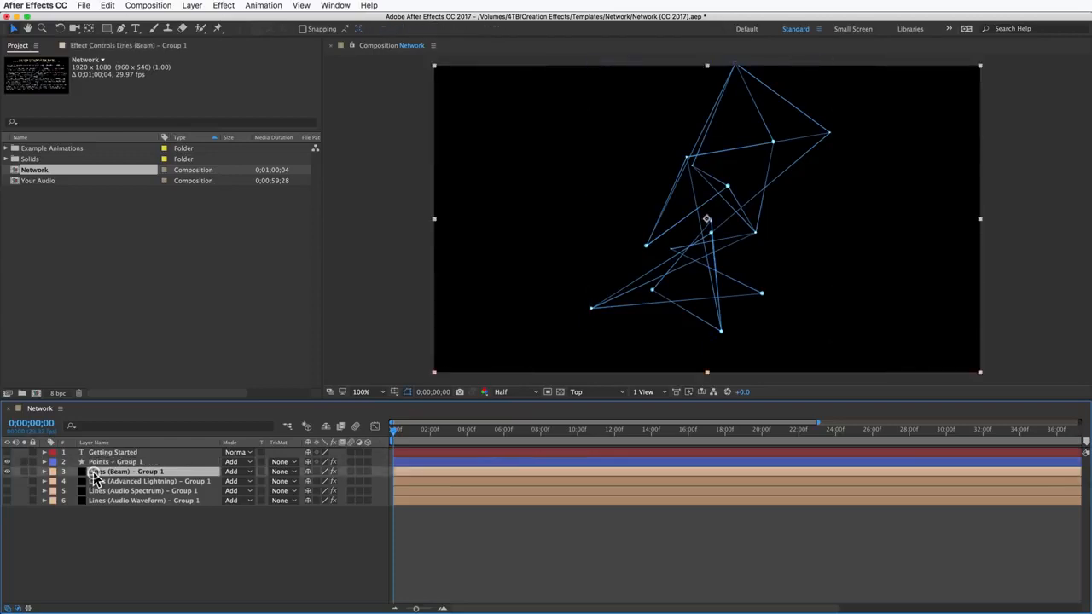
{"action": "left_click", "coordinate": [95, 501], "text": "shift"}
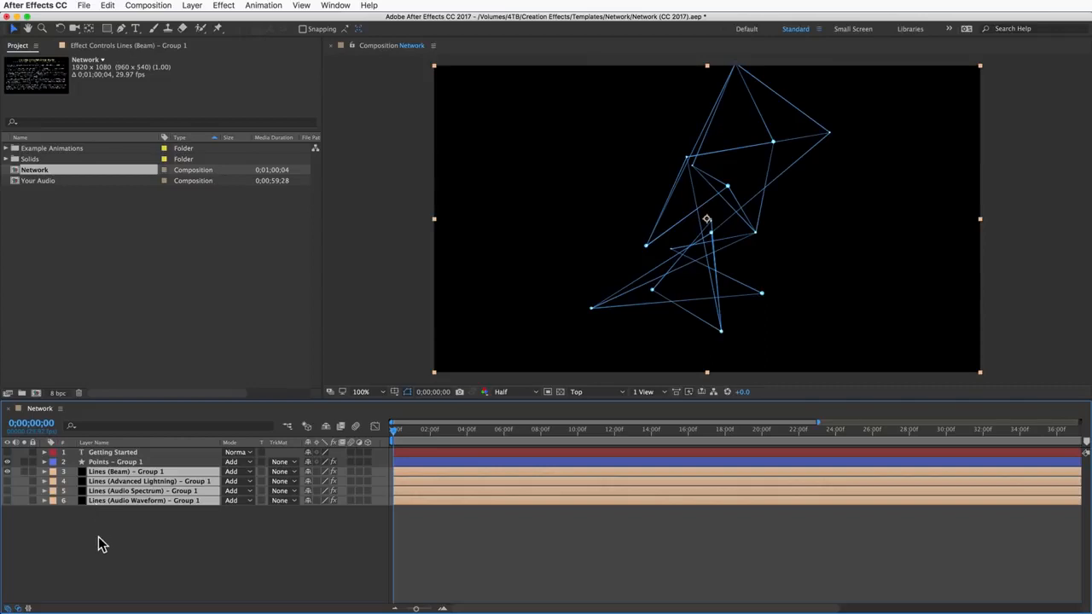
{"action": "left_click", "coordinate": [98, 537]}
{"action": "left_click", "coordinate": [7, 471]}
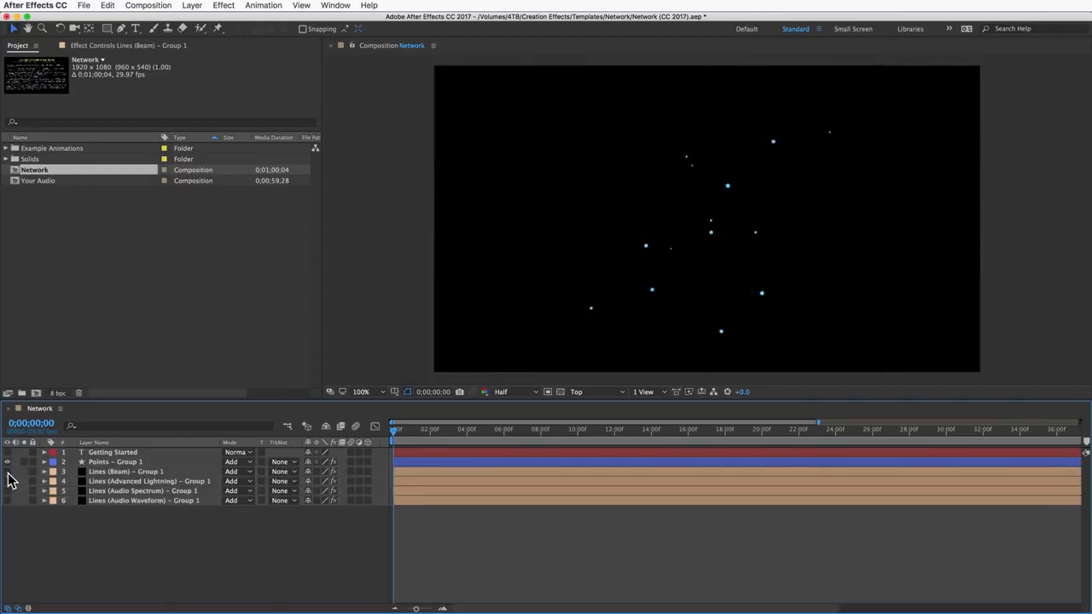
Expand the Contents of the Points – Group 1 layer to list all of its point shapes.
{"action": "left_click", "coordinate": [91, 463]}
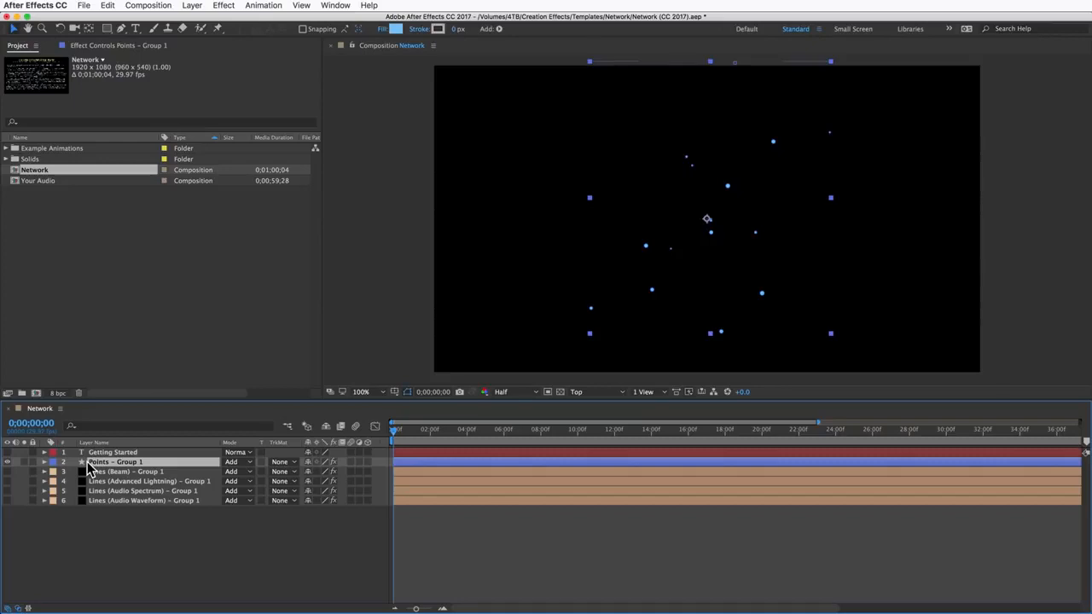
{"action": "left_click", "coordinate": [44, 462]}
{"action": "left_click", "coordinate": [75, 472]}
{"action": "left_click", "coordinate": [55, 474]}
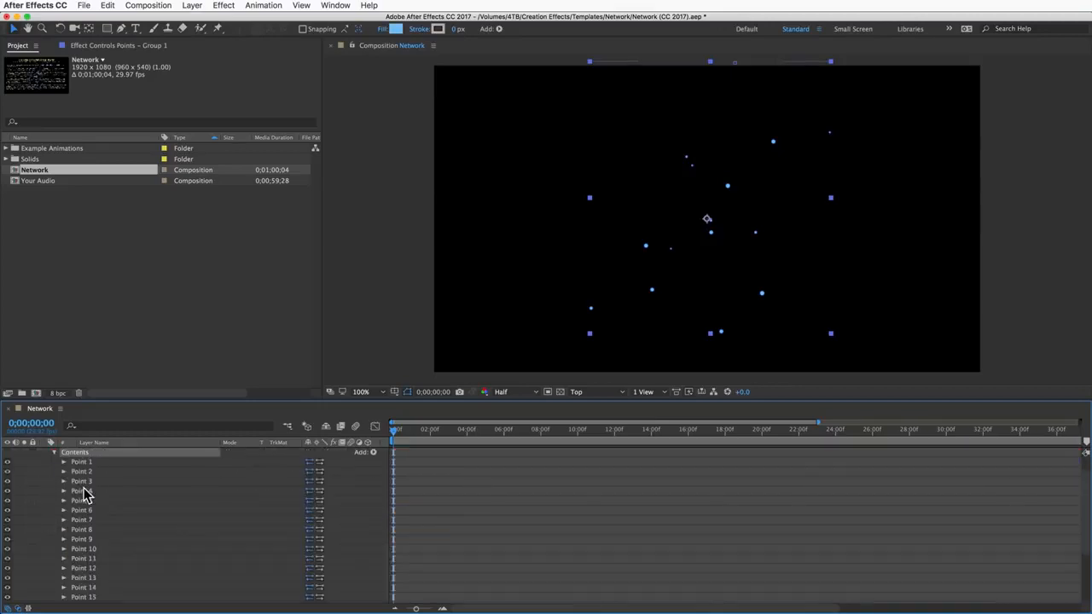
{"action": "scroll", "coordinate": [98, 578], "scroll_direction": "down", "scroll_amount": 4}
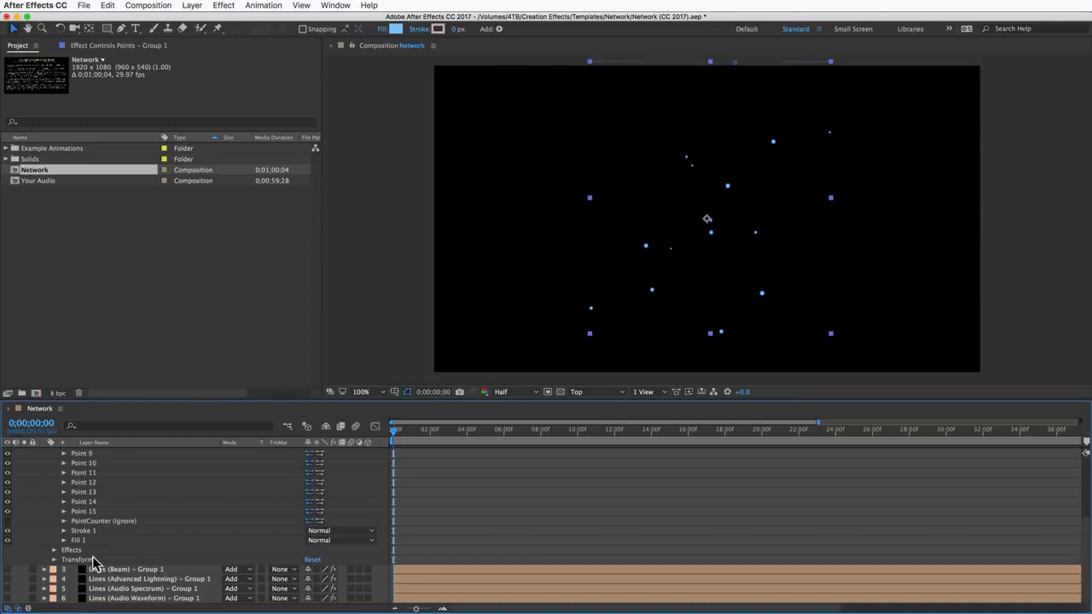
Duplicate the last point shape, Point 15, five times.
{"action": "left_click", "coordinate": [85, 512]}
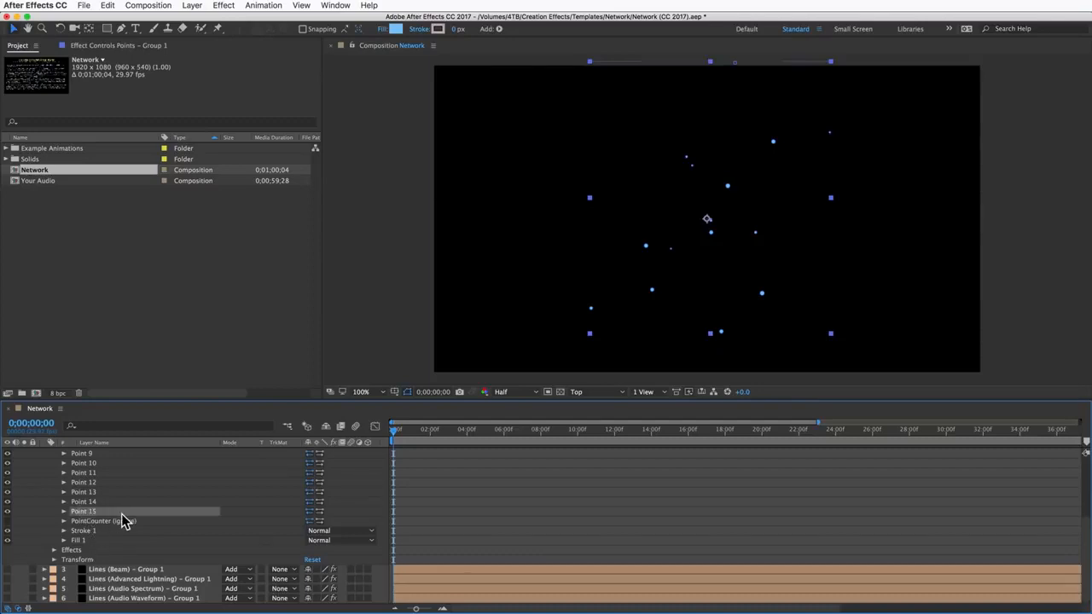
{"action": "key", "text": "super+d"}
{"action": "key", "text": "super+d"}
{"action": "key", "text": "super+d"}
{"action": "key", "text": "super+d"}
{"action": "key", "text": "super+d"}
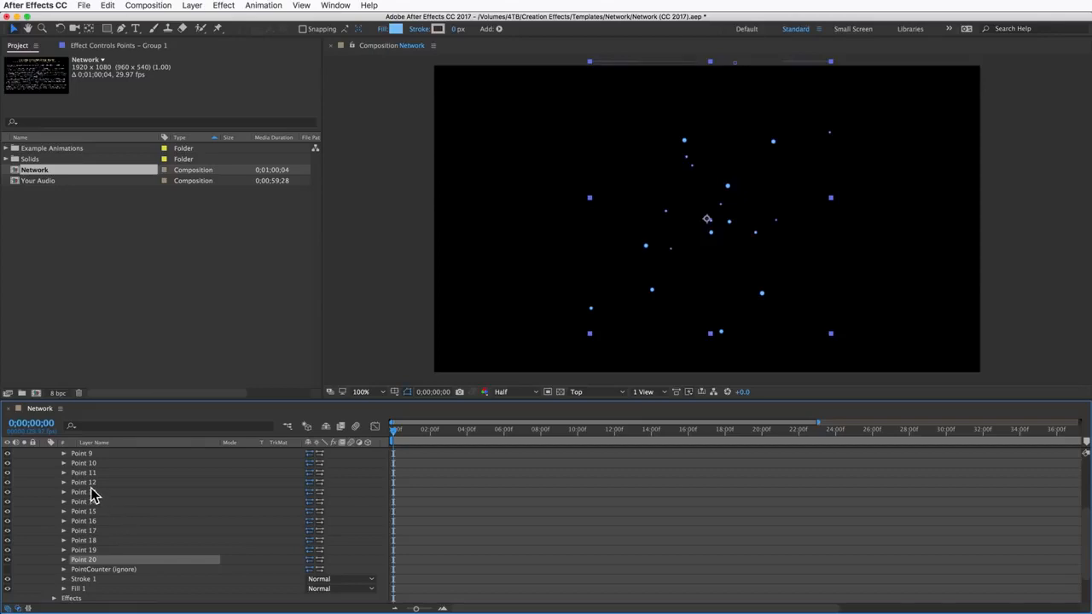
Duplicate Points 13 through 20 together and delete the surplus points beyond Point 15.
{"action": "left_click", "coordinate": [85, 493], "text": "shift"}
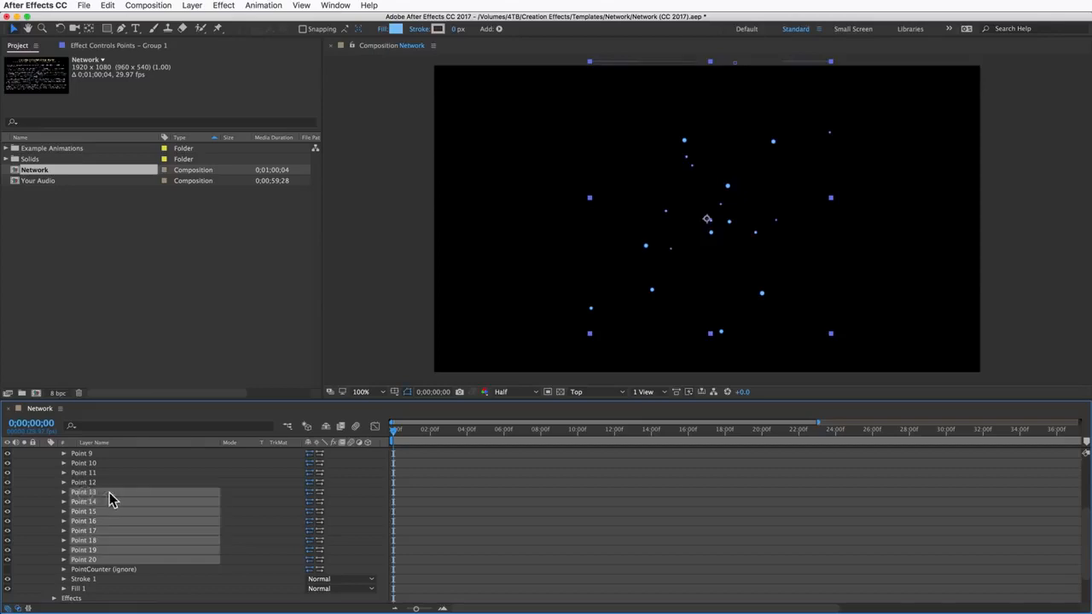
{"action": "key", "text": "super+d"}
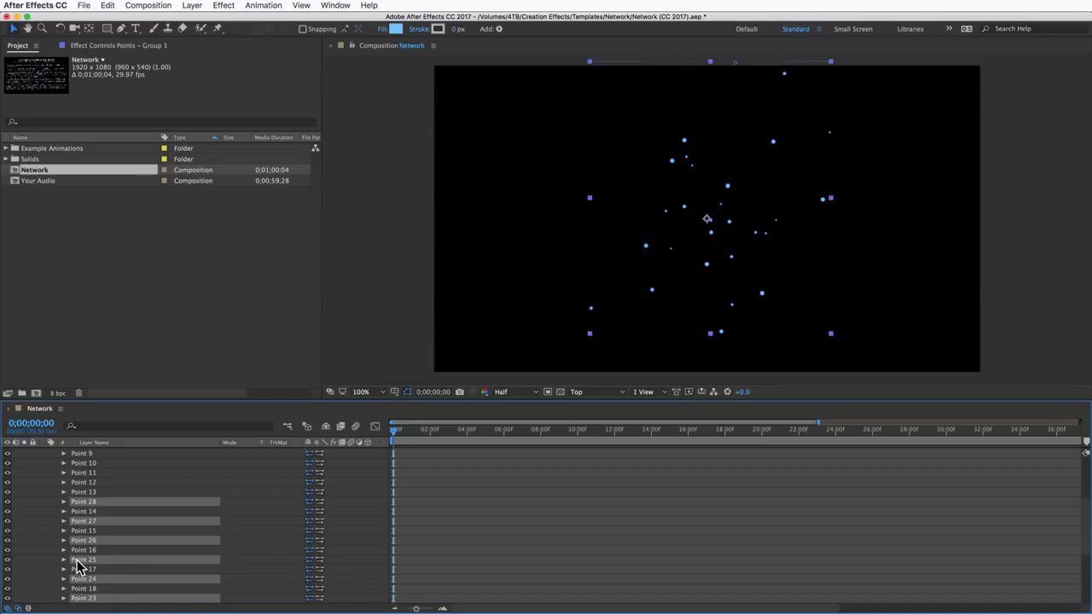
{"action": "key", "text": "Delete"}
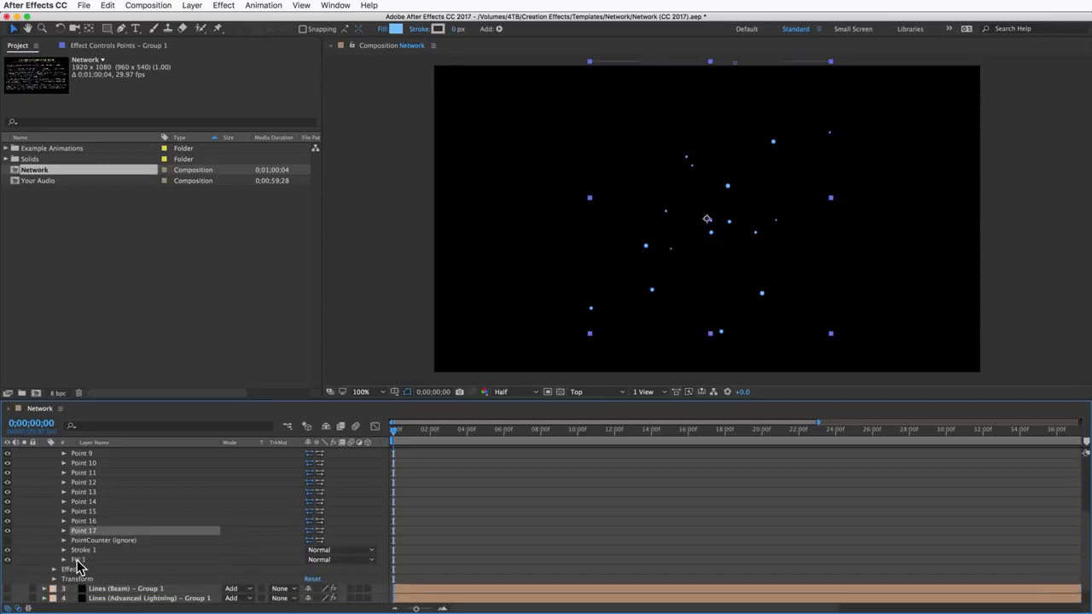
Show the effect controls of Points – Group 1 and set the points' Size to 12.
{"action": "scroll", "coordinate": [79, 471], "scroll_direction": "up", "scroll_amount": 4}
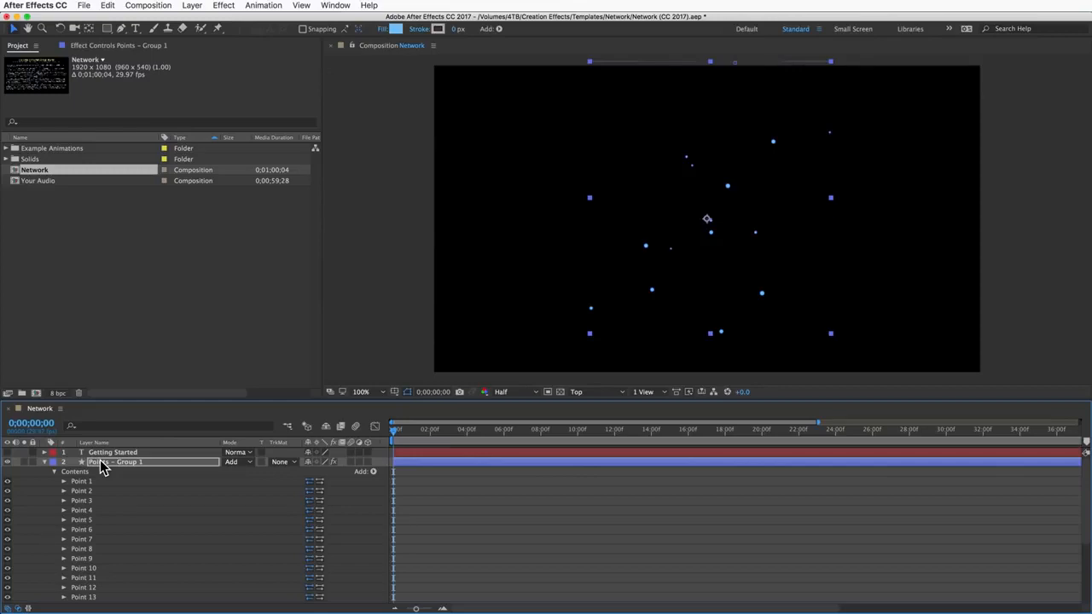
{"action": "key", "text": "Return"}
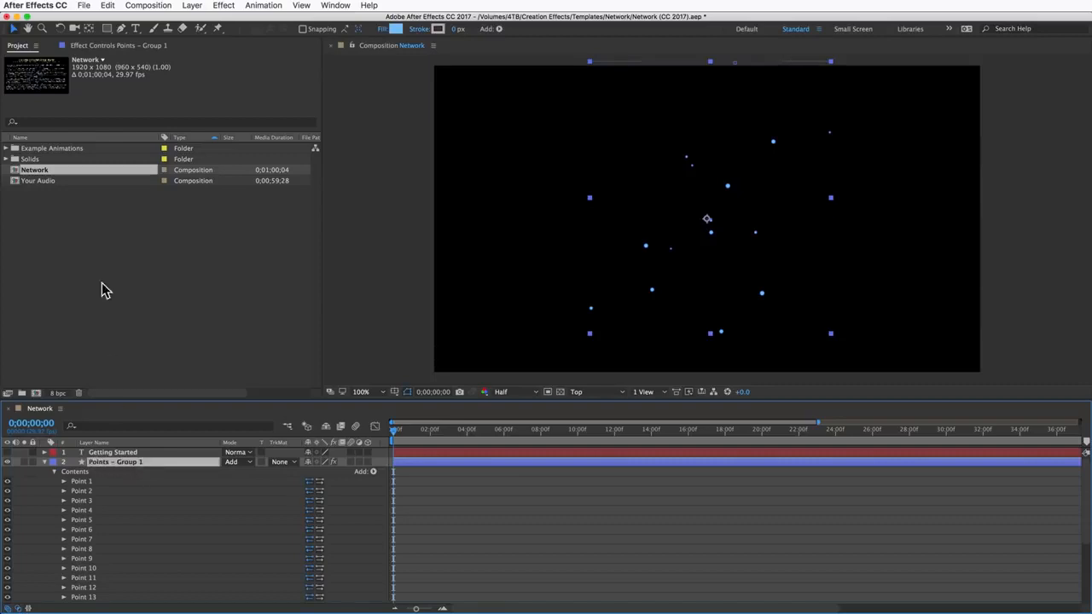
{"action": "left_click", "coordinate": [109, 46]}
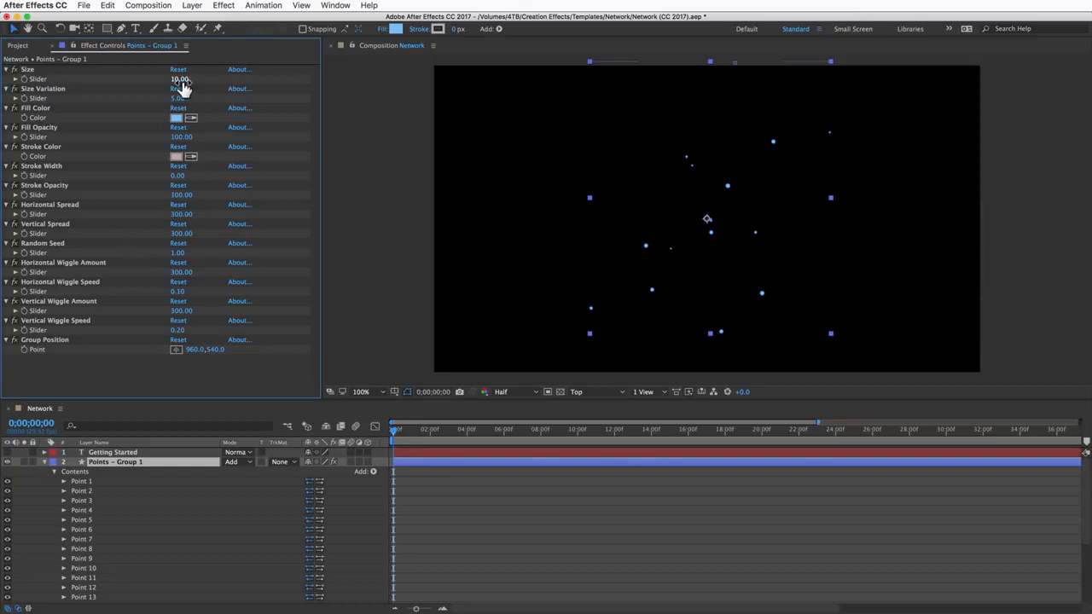
{"action": "left_click_drag", "start_coordinate": [179, 80], "coordinate": [163, 102]}
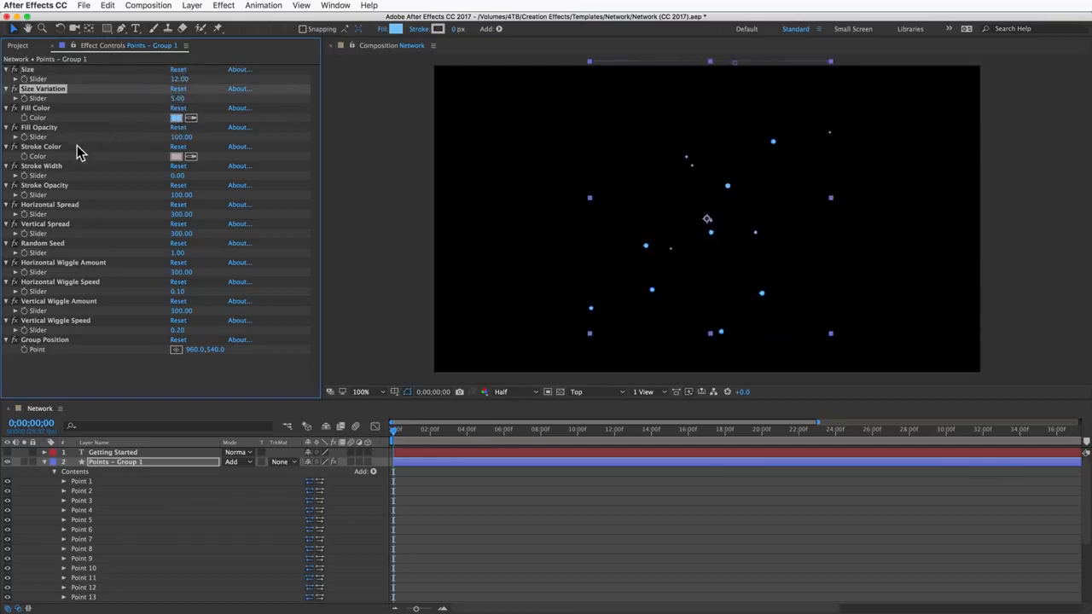
{"action": "left_click", "coordinate": [43, 149]}
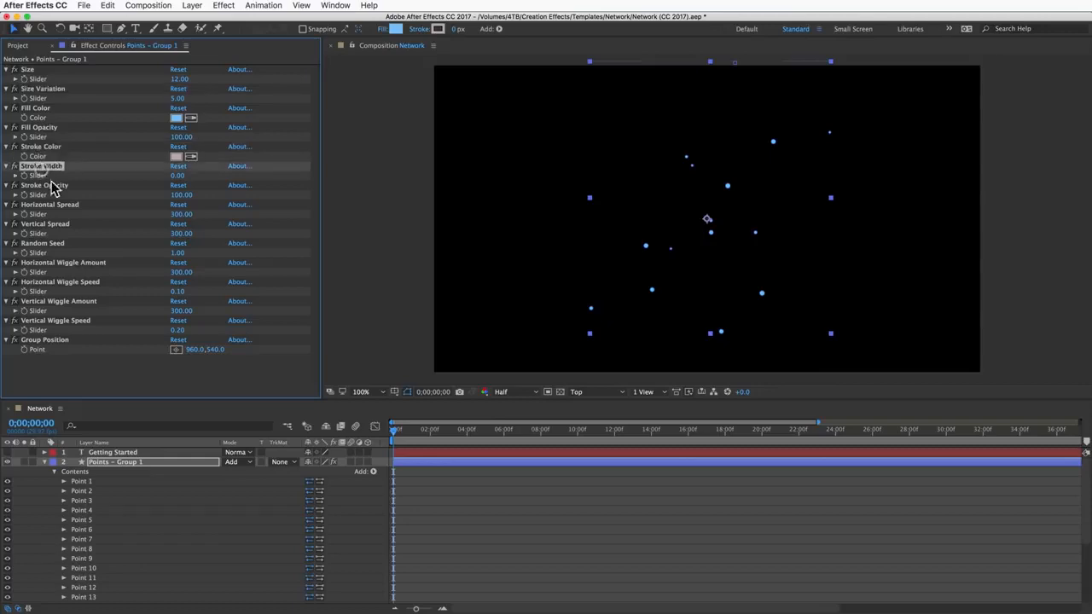
Set the points' Horizontal Spread to 594, Vertical Spread to 110 and Random Seed to 8.
{"action": "left_click_drag", "start_coordinate": [177, 214], "coordinate": [342, 209]}
{"action": "left_click_drag", "start_coordinate": [180, 233], "coordinate": [62, 236]}
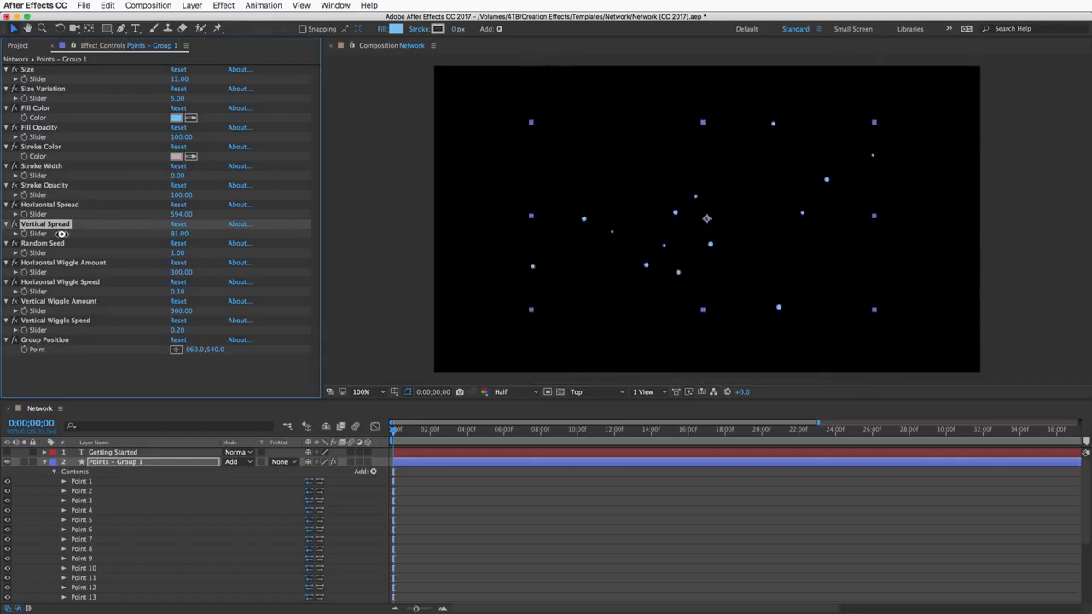
{"action": "left_click_drag", "start_coordinate": [176, 253], "coordinate": [179, 253]}
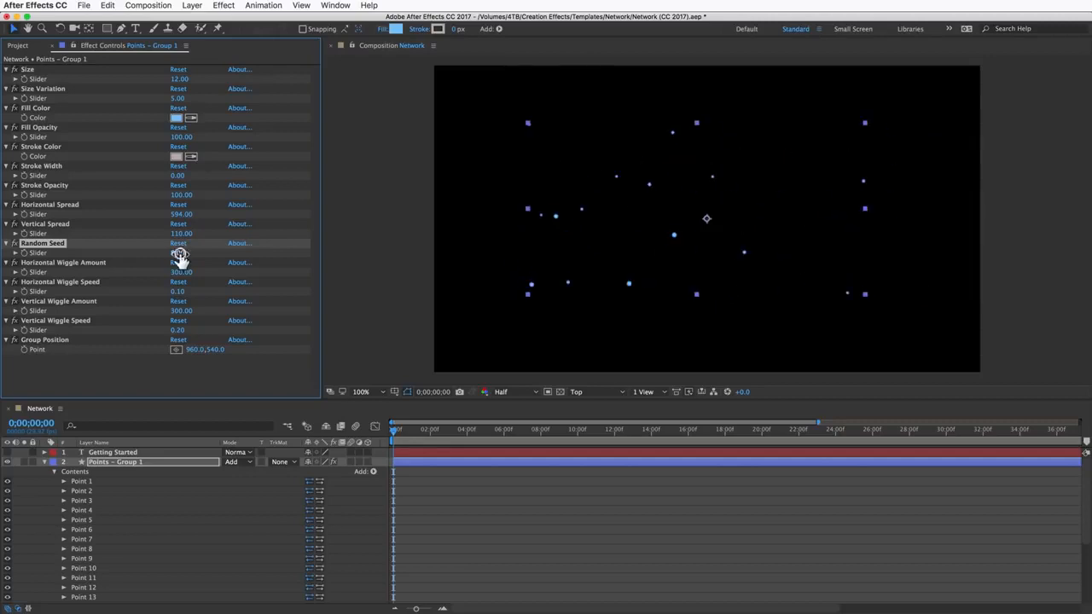
Review the horizontal and vertical wiggle controls, try shifting the Group Position and undo the shift.
{"action": "left_click", "coordinate": [39, 265]}
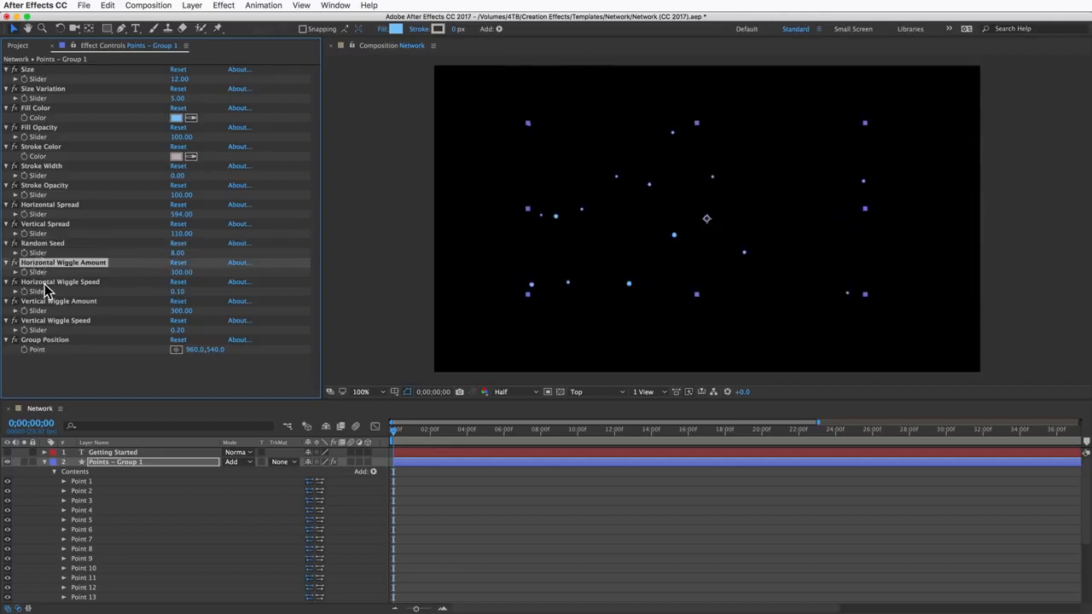
{"action": "left_click", "coordinate": [46, 284]}
{"action": "left_click", "coordinate": [48, 304]}
{"action": "left_click", "coordinate": [48, 321]}
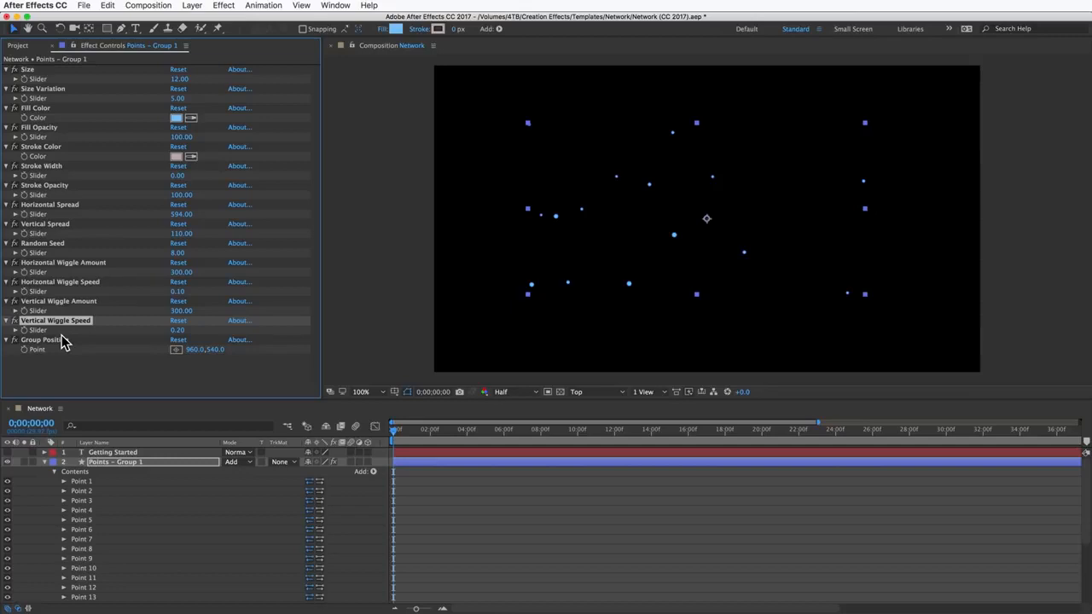
{"action": "left_click_drag", "start_coordinate": [191, 350], "coordinate": [355, 339]}
{"action": "key", "text": "super+z"}
Try adding Pucker & Bloat to the Points – Group 1 contents with an Amount of about -88 and a larger point Size.
{"action": "left_click", "coordinate": [374, 472]}
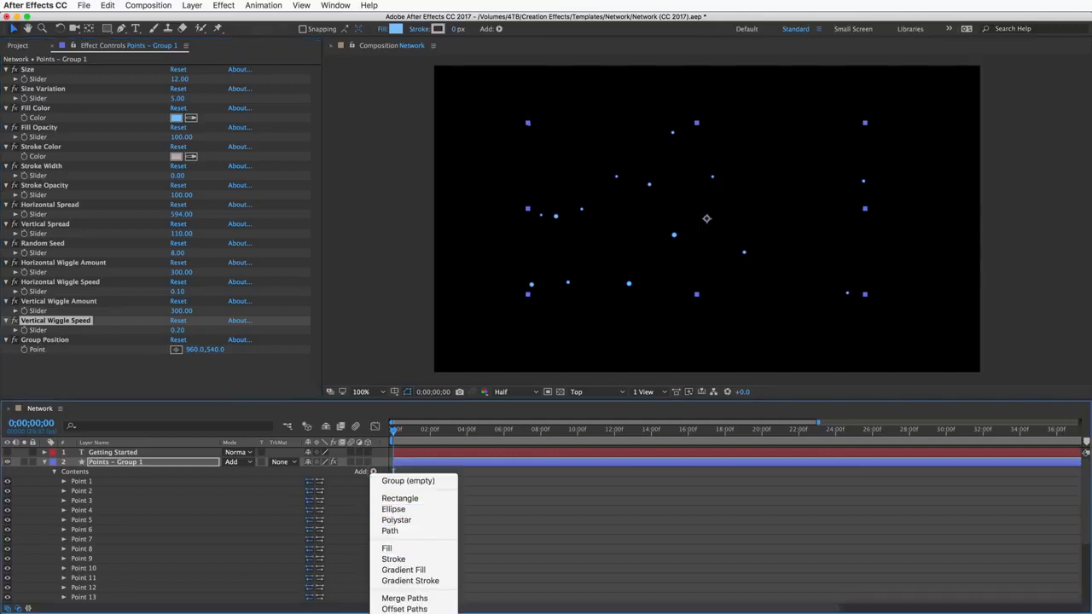
{"action": "left_click", "coordinate": [405, 613]}
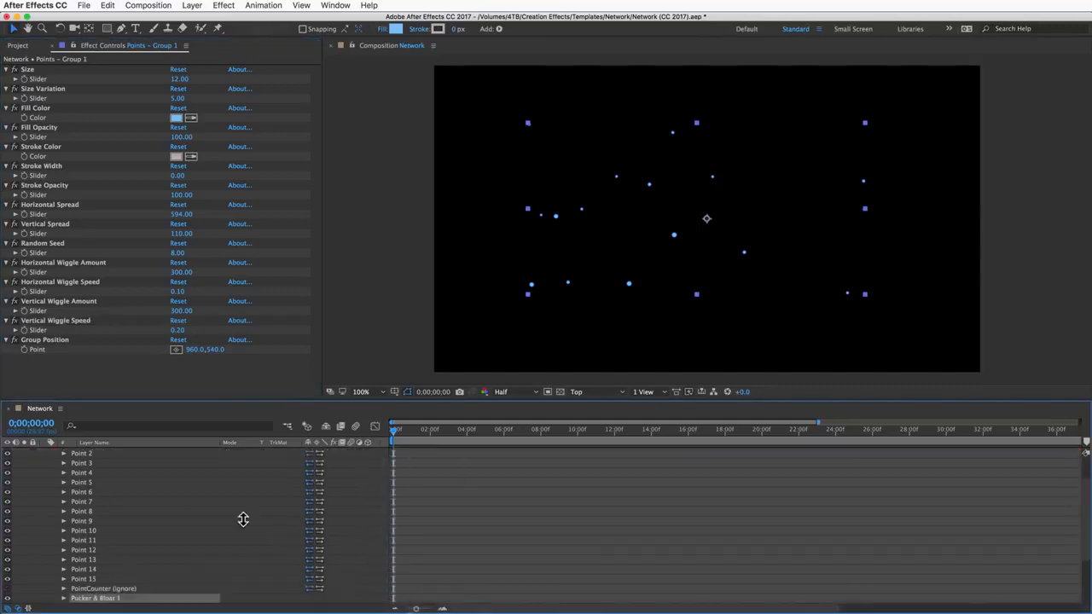
{"action": "left_click", "coordinate": [63, 598]}
{"action": "scroll", "coordinate": [114, 572], "scroll_direction": "down", "scroll_amount": 3}
{"action": "left_click_drag", "start_coordinate": [308, 551], "coordinate": [259, 553]}
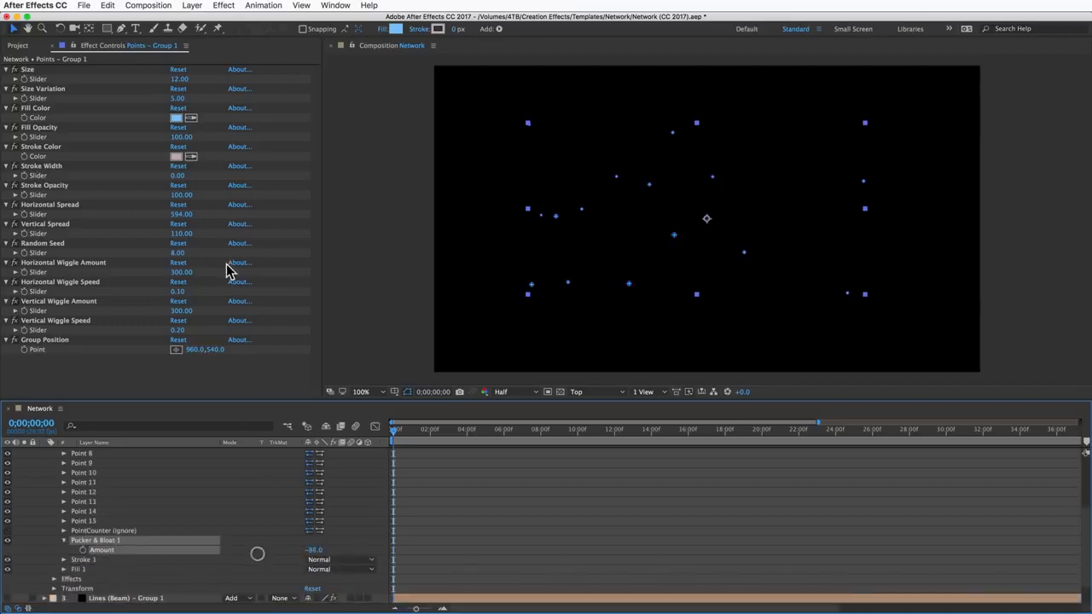
{"action": "left_click_drag", "start_coordinate": [179, 79], "coordinate": [213, 78]}
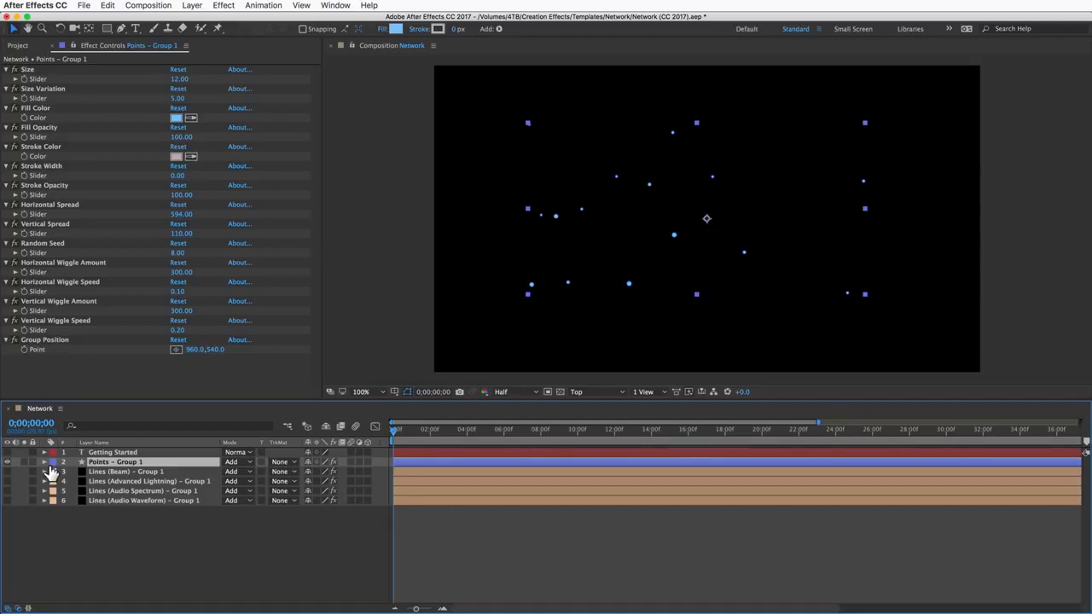
Review the effect controls of the Advanced Lightning, Audio Spectrum and Audio Waveform line layers, ending on Lines (Beam) – Group 1.
{"action": "left_click", "coordinate": [120, 473]}
{"action": "left_click", "coordinate": [120, 482]}
{"action": "left_click", "coordinate": [120, 491]}
{"action": "left_click", "coordinate": [120, 502]}
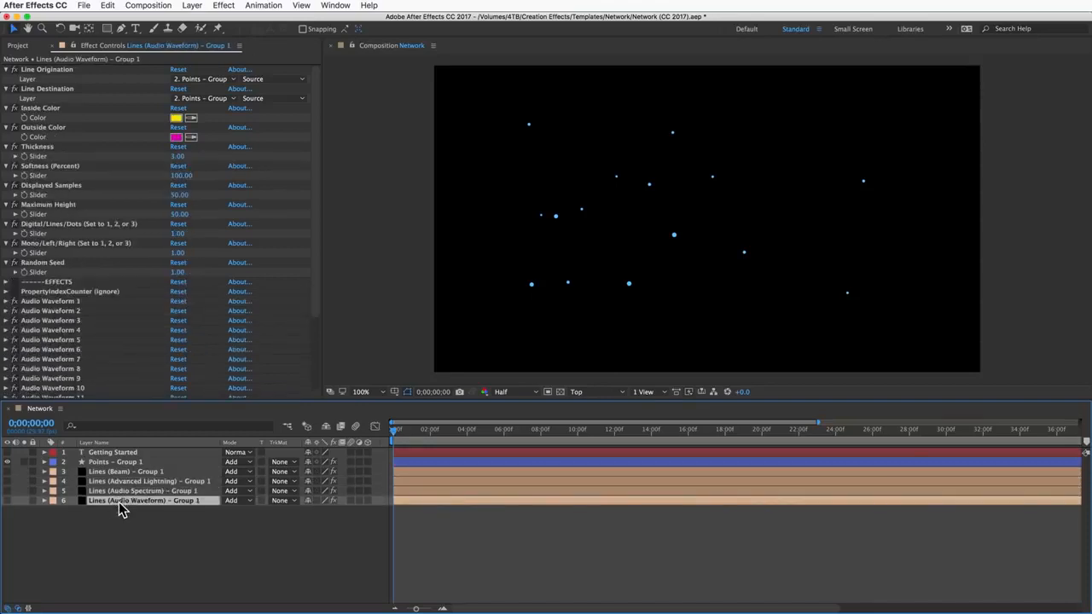
{"action": "left_click", "coordinate": [115, 472]}
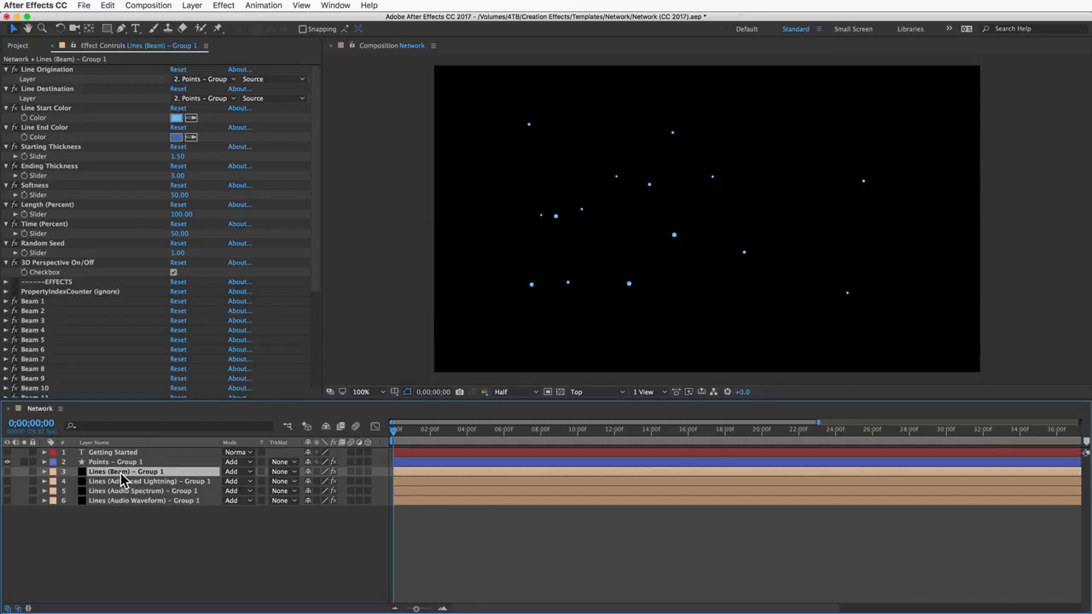
Show the Lines (Beam) – Group 1 layer and expand its list of effects down to the last beams.
{"action": "left_click", "coordinate": [6, 471]}
{"action": "left_click", "coordinate": [45, 472]}
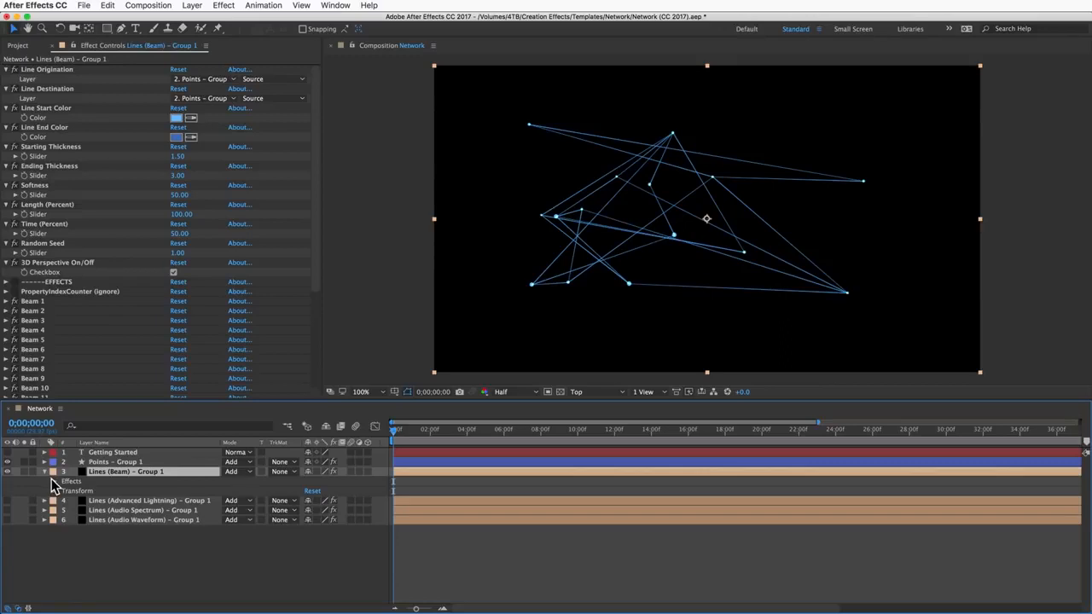
{"action": "left_click", "coordinate": [53, 482]}
{"action": "scroll", "coordinate": [104, 526], "scroll_direction": "down", "scroll_amount": 10}
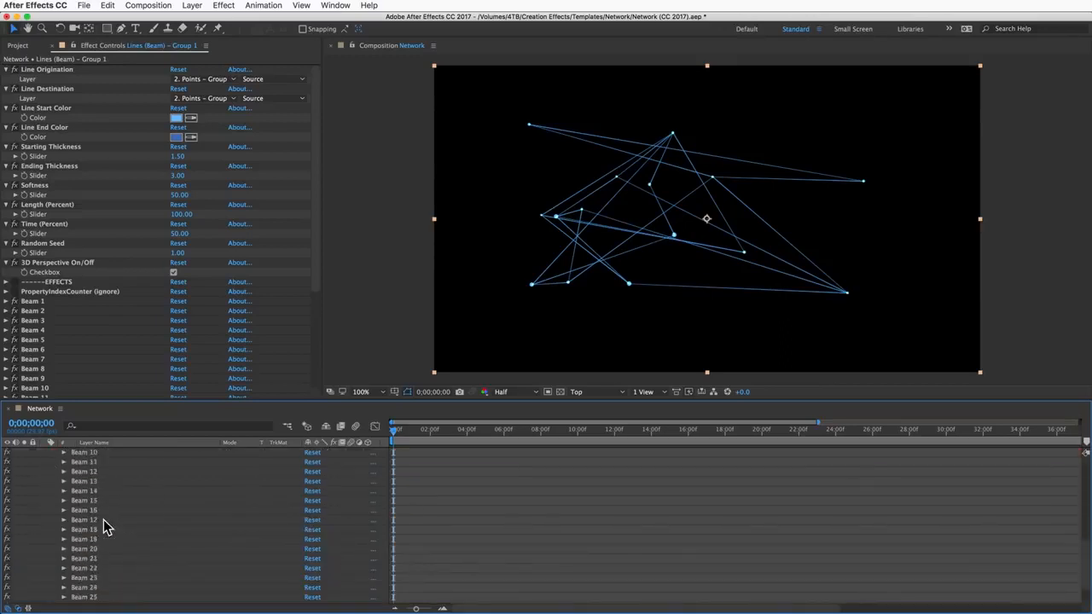
Compare the Beam effects on Lines (Beam) – Group 1 with the individual points in the Contents of Points – Group 1.
{"action": "left_click", "coordinate": [90, 560]}
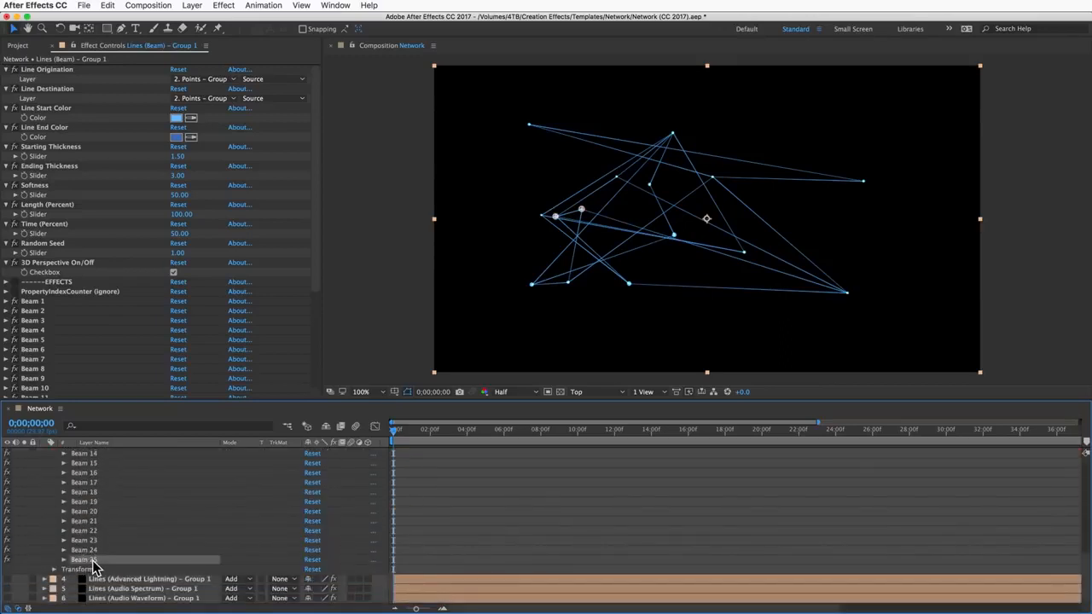
{"action": "scroll", "coordinate": [94, 568], "scroll_direction": "up", "scroll_amount": 1}
{"action": "scroll", "coordinate": [93, 560], "scroll_direction": "up", "scroll_amount": 10}
{"action": "right_click", "coordinate": [90, 559]}
{"action": "left_click", "coordinate": [85, 462]}
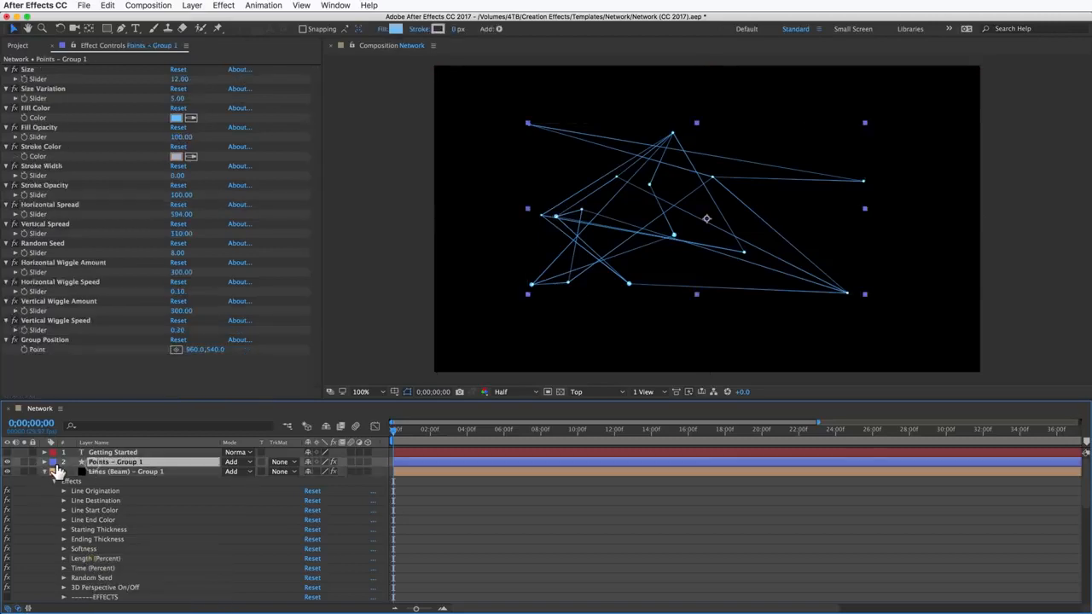
{"action": "left_click", "coordinate": [46, 462]}
{"action": "scroll", "coordinate": [105, 563], "scroll_direction": "down", "scroll_amount": 8}
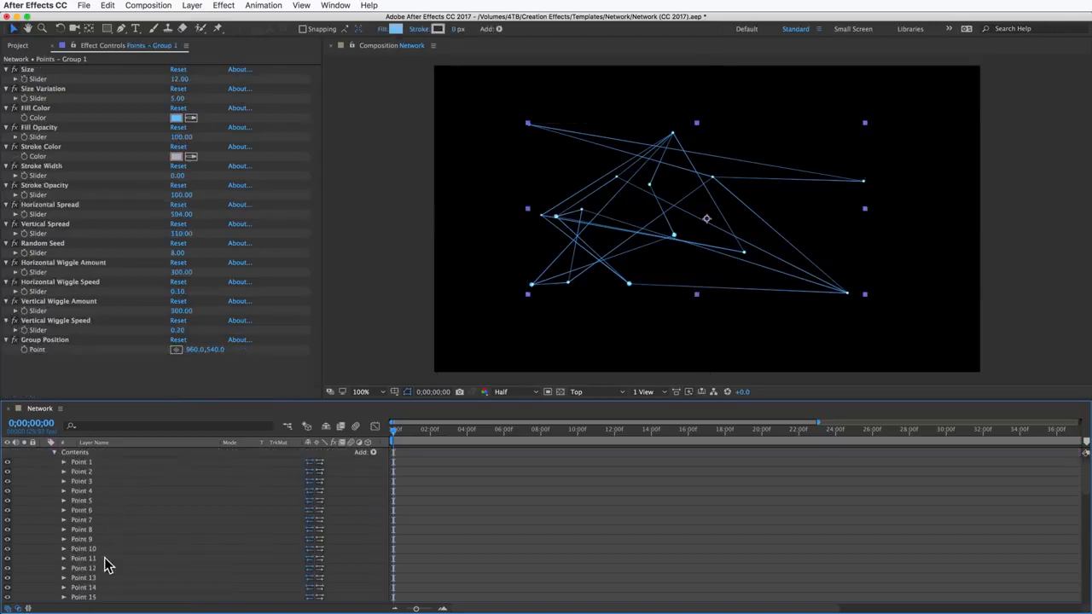
{"action": "left_click", "coordinate": [84, 520]}
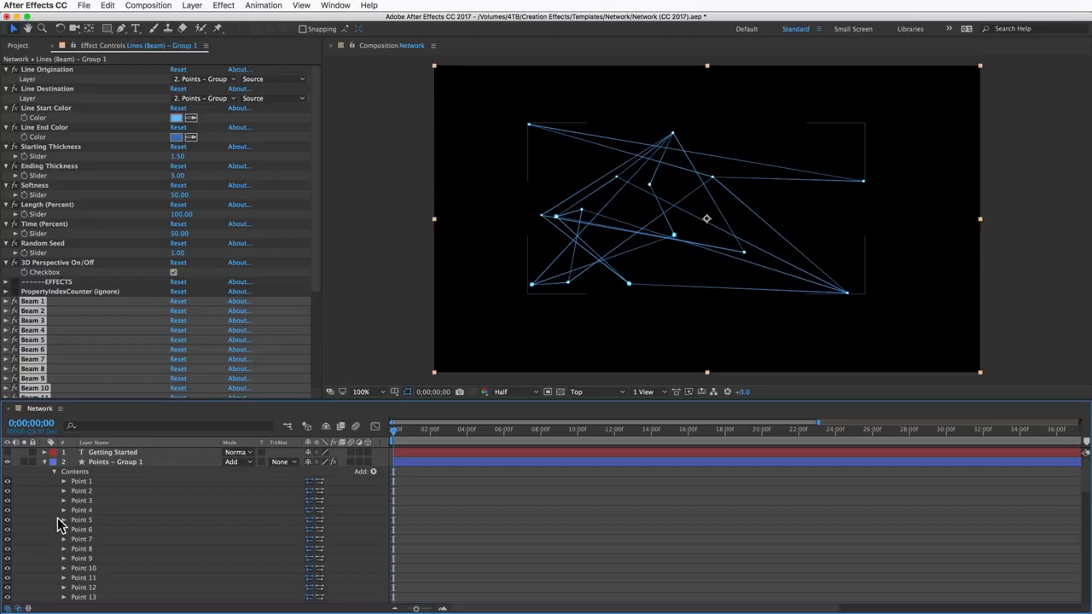
Duplicate the Beam 25 effect on Lines (Beam) – Group 1 seven times to add more connecting lines.
{"action": "left_click", "coordinate": [45, 462]}
{"action": "scroll", "coordinate": [101, 511], "scroll_direction": "down", "scroll_amount": 10}
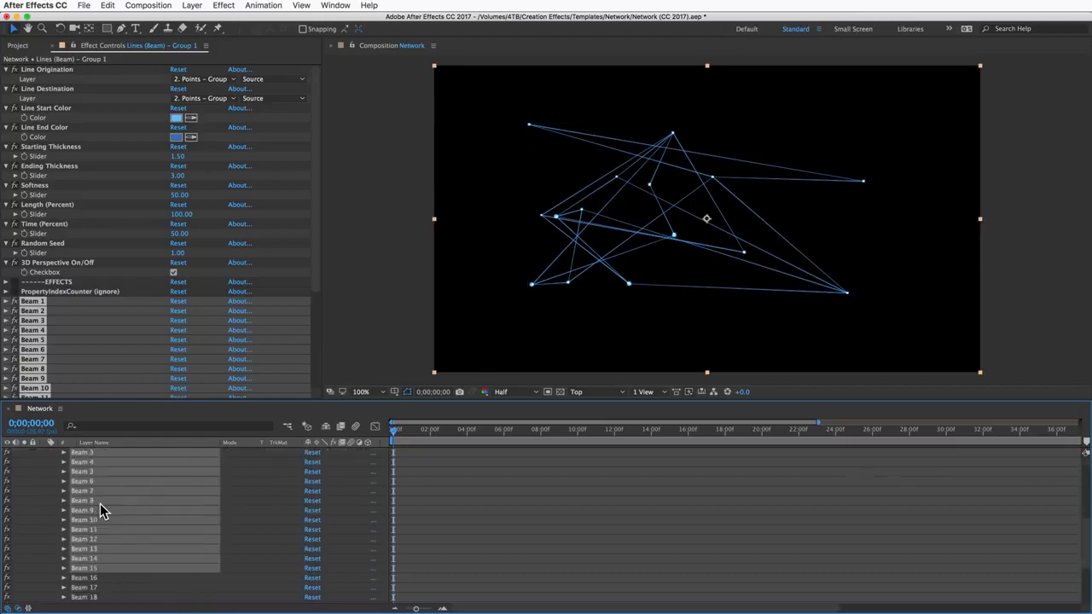
{"action": "left_click", "coordinate": [89, 560]}
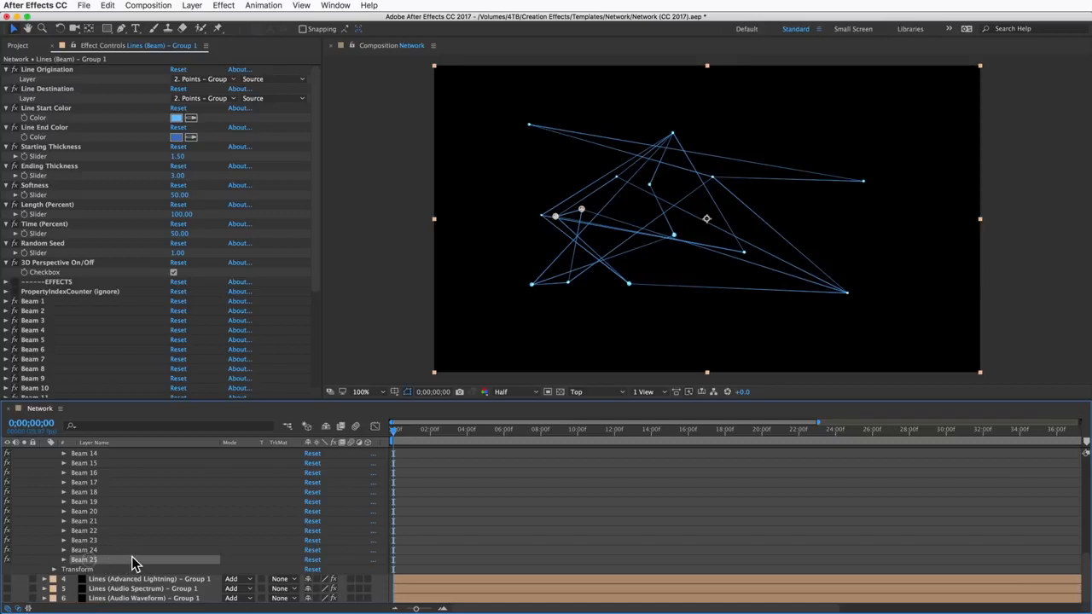
{"action": "key", "text": "super+d"}
{"action": "key", "text": "super+d"}
{"action": "key", "text": "super+d"}
{"action": "key", "text": "super+d"}
{"action": "key", "text": "super+d"}
{"action": "key", "text": "super+d"}
{"action": "key", "text": "super+d"}
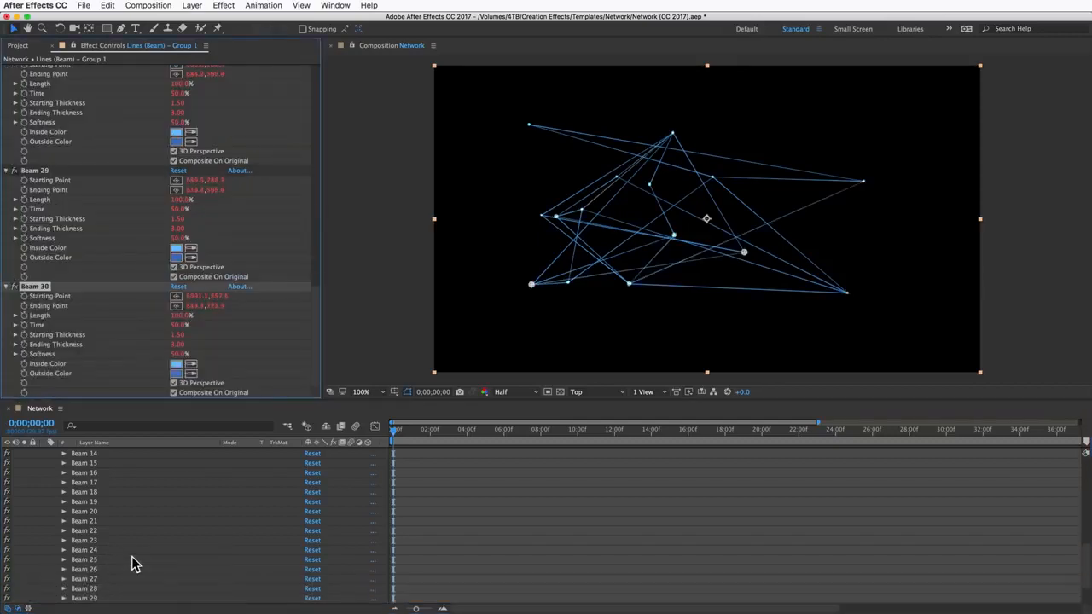
Examine the Line Origination and Line Destination layer settings of Lines (Beam) – Group 1, widening the effect controls to read the layer names.
{"action": "scroll", "coordinate": [132, 556], "scroll_direction": "up", "scroll_amount": 10}
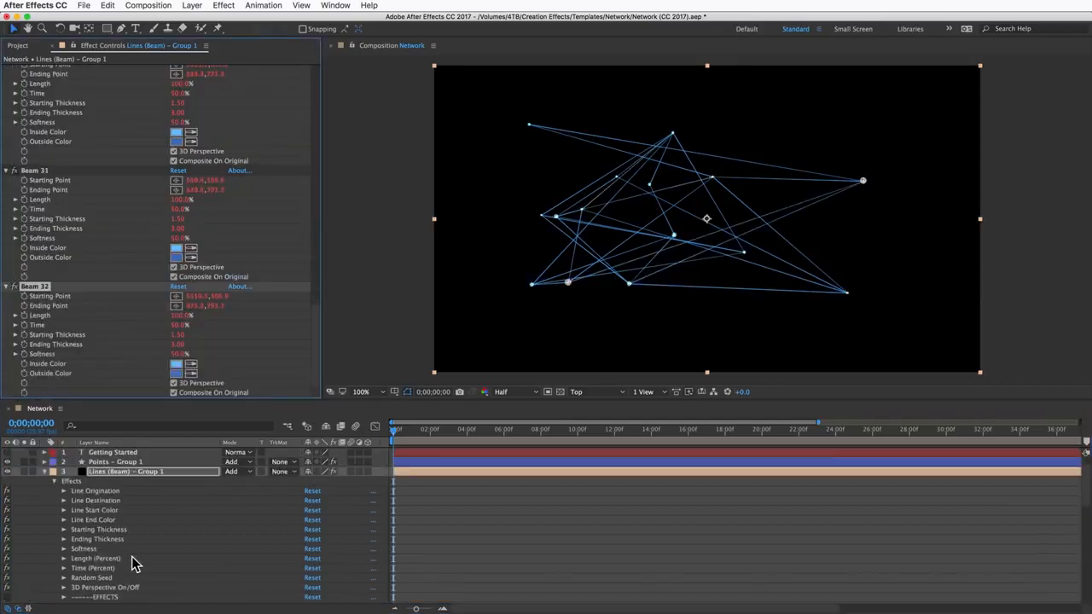
{"action": "scroll", "coordinate": [126, 313], "scroll_direction": "up", "scroll_amount": 20}
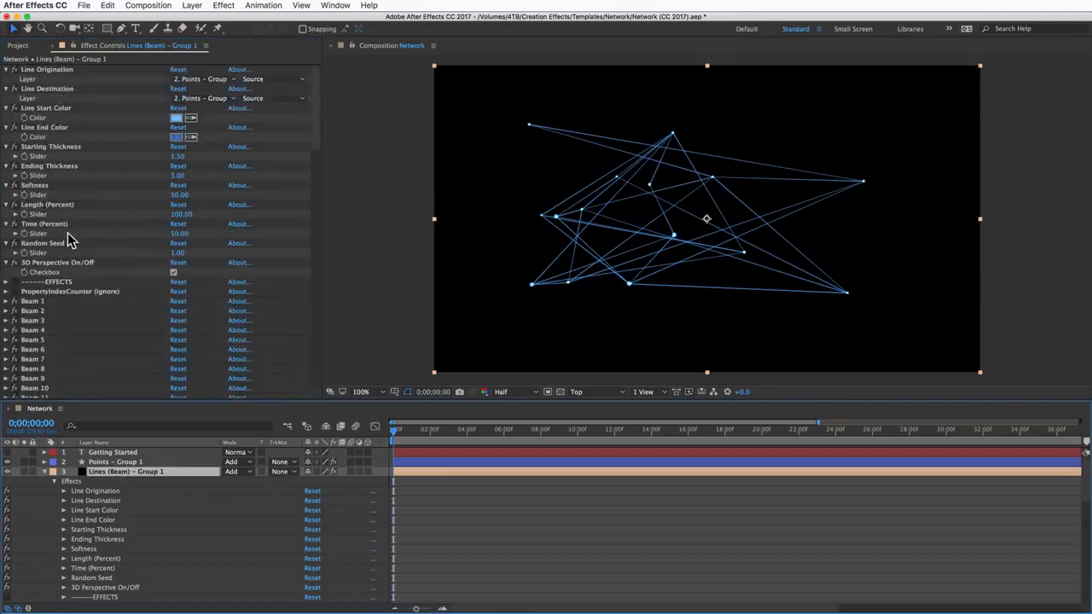
{"action": "left_click", "coordinate": [55, 70]}
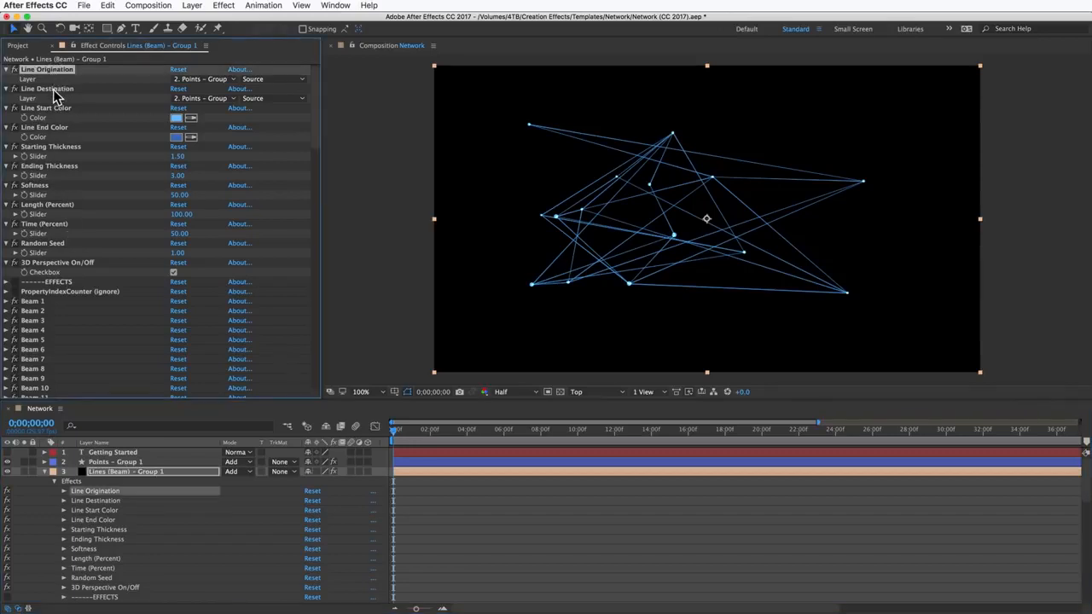
{"action": "left_click", "coordinate": [55, 88]}
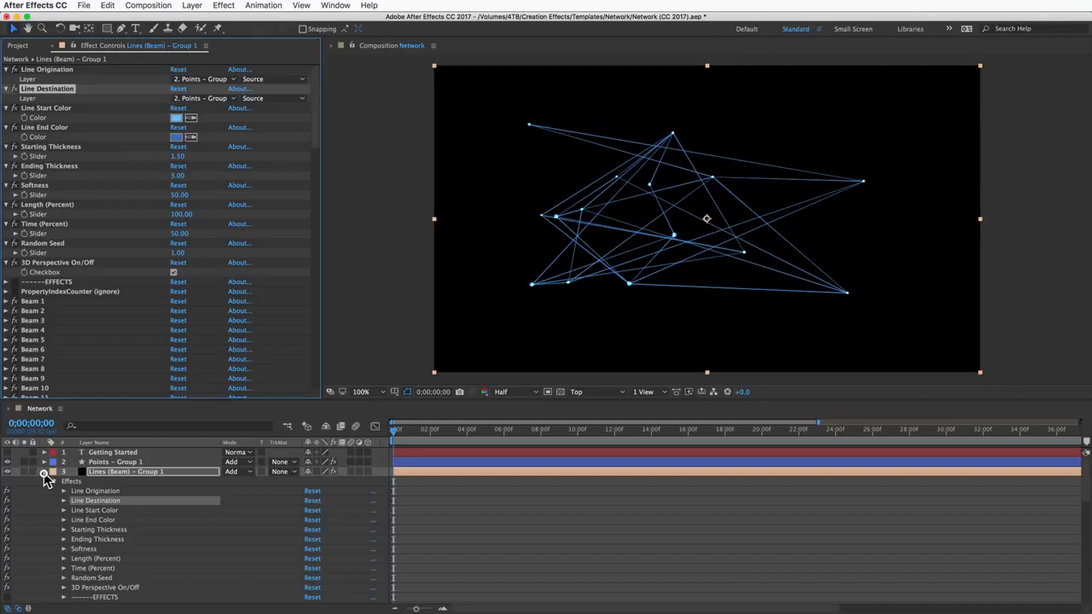
{"action": "left_click", "coordinate": [44, 471]}
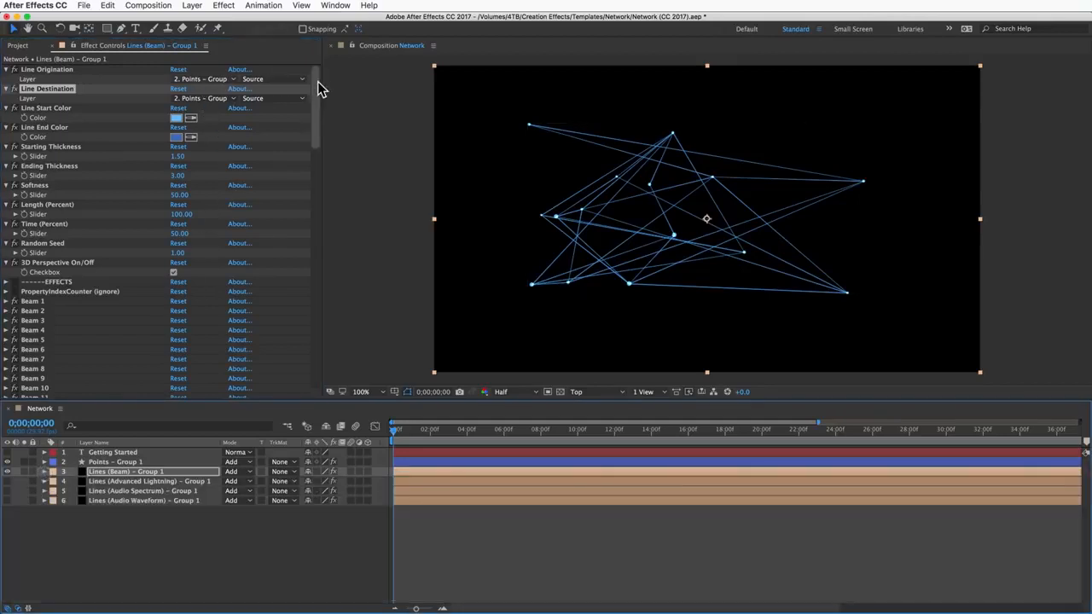
{"action": "left_click_drag", "start_coordinate": [321, 89], "coordinate": [358, 86]}
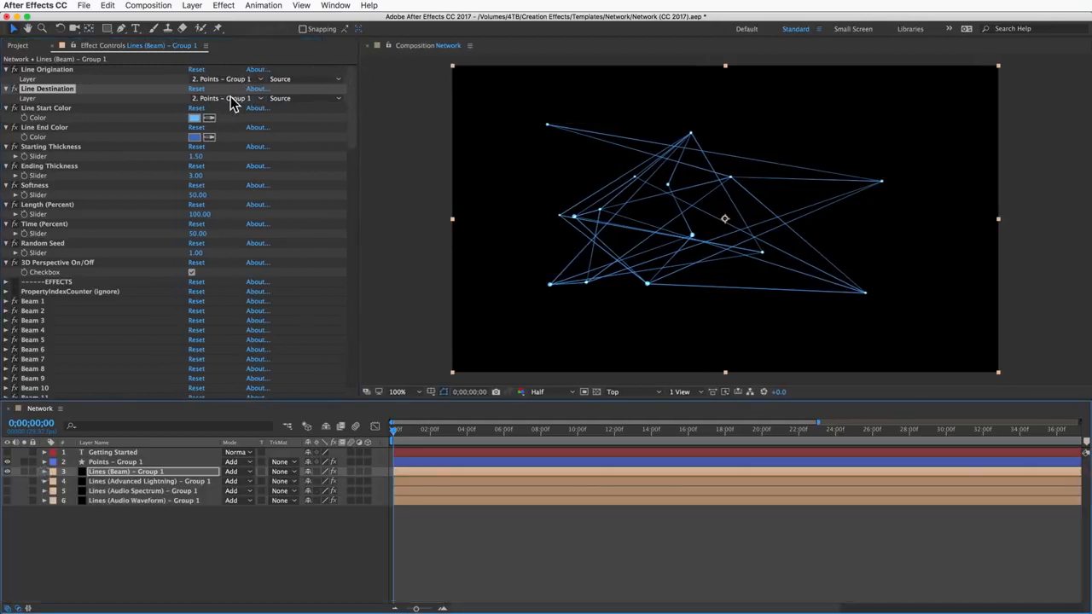
{"action": "left_click", "coordinate": [123, 462]}
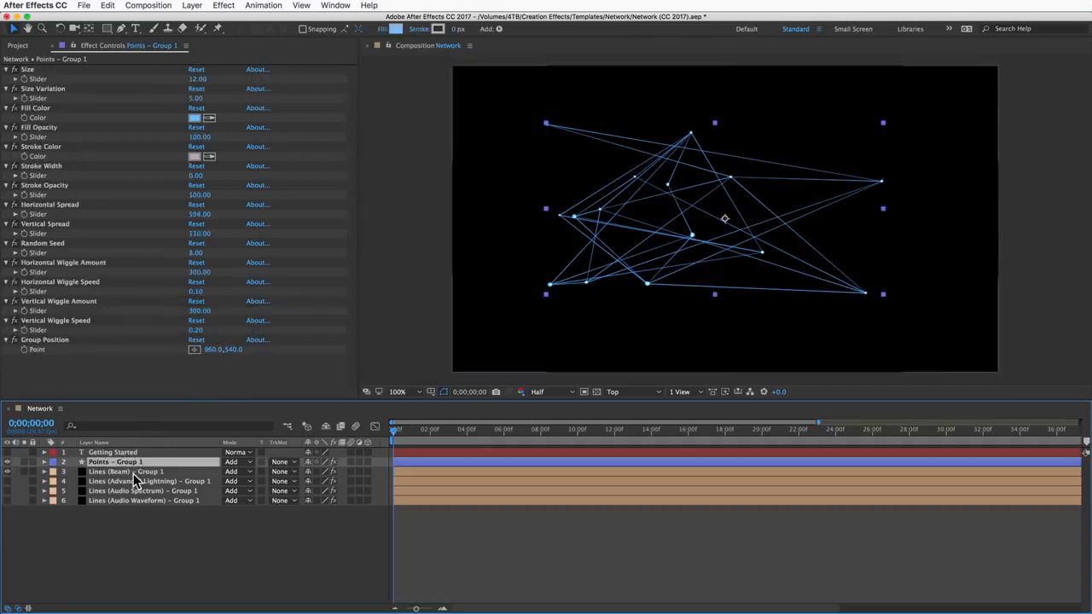
{"action": "left_click", "coordinate": [130, 472]}
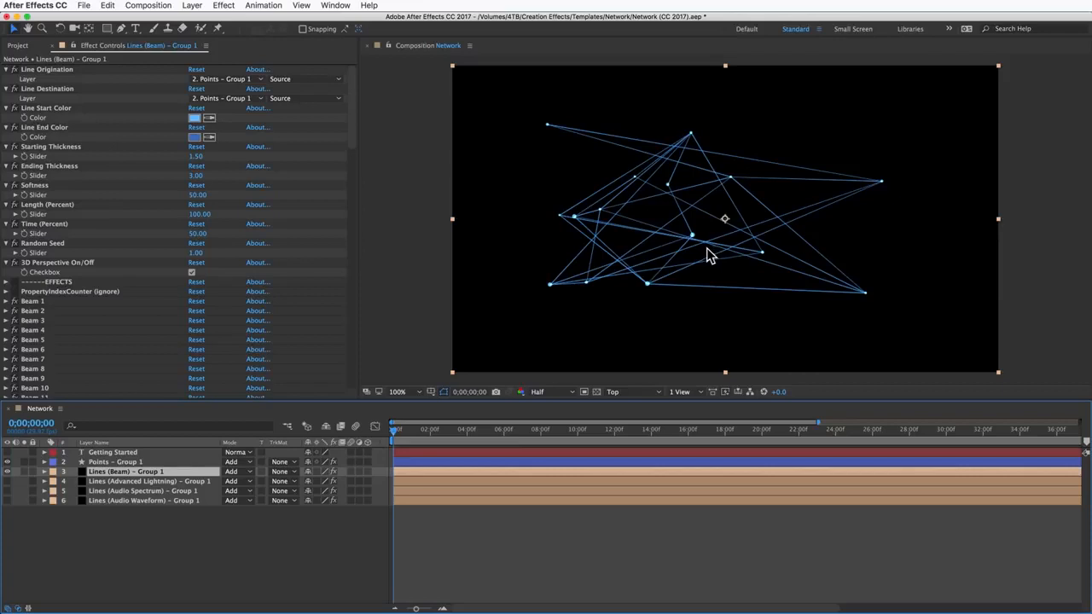
Set Points – Group 1 to Horizontal Spread 93, Vertical Spread 77, wiggle amounts 225 horizontal and 163 vertical, and Group Position about 324, 274.
{"action": "left_click", "coordinate": [128, 462]}
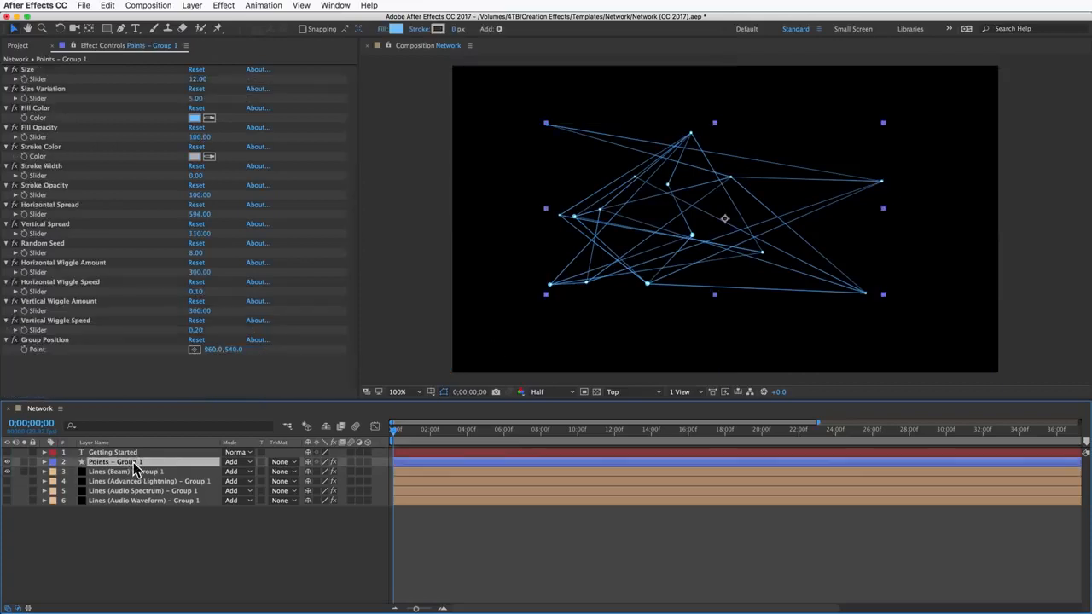
{"action": "left_click_drag", "start_coordinate": [199, 214], "coordinate": [4, 239]}
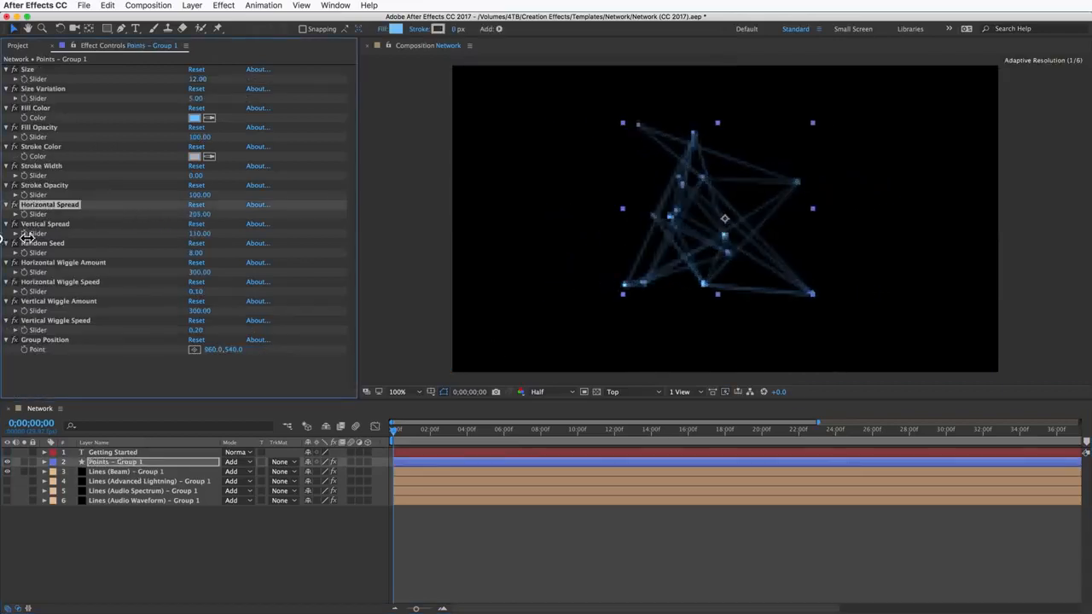
{"action": "left_click_drag", "start_coordinate": [200, 237], "coordinate": [135, 219]}
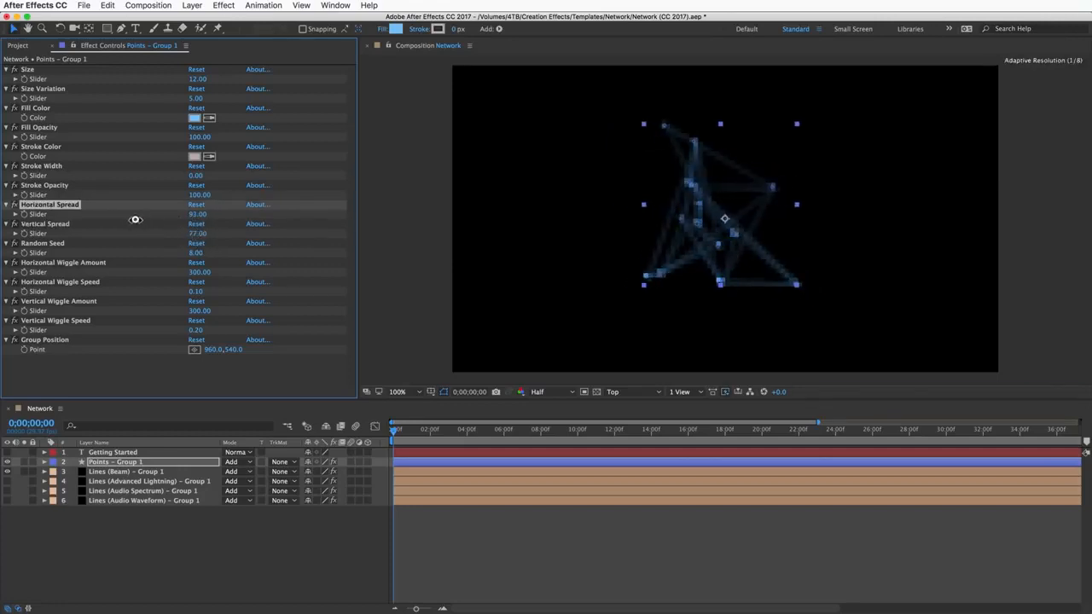
{"action": "left_click_drag", "start_coordinate": [199, 273], "coordinate": [125, 319]}
{"action": "left_click_drag", "start_coordinate": [212, 350], "coordinate": [54, 351]}
{"action": "left_click_drag", "start_coordinate": [640, 219], "coordinate": [544, 144]}
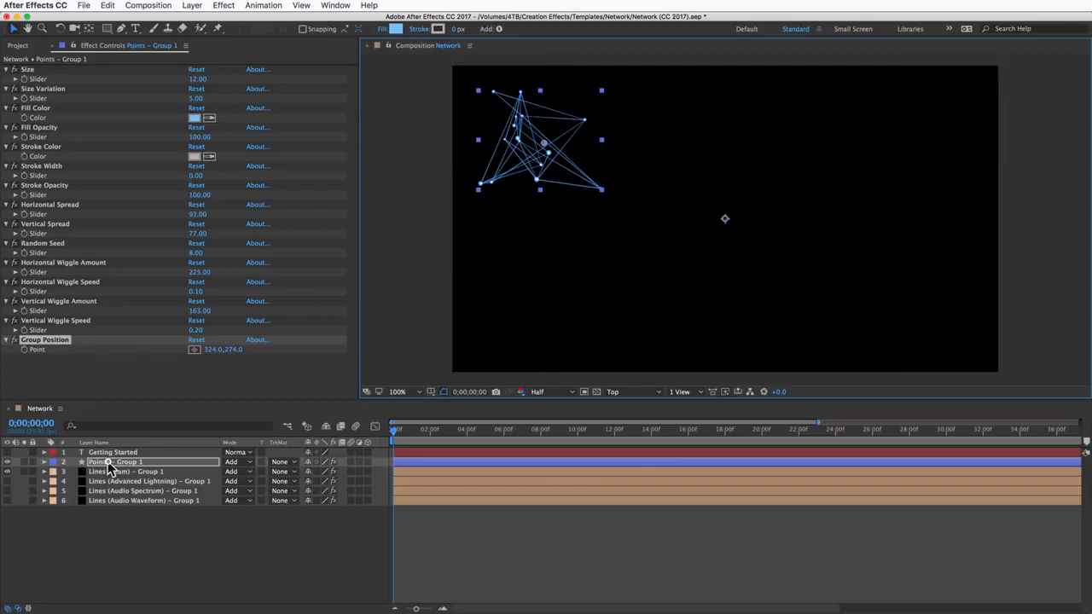
Duplicate Points – Group 1 and move the copy's Group Position to the composition's upper right, about 1640, 270.
{"action": "key", "text": "super+d"}
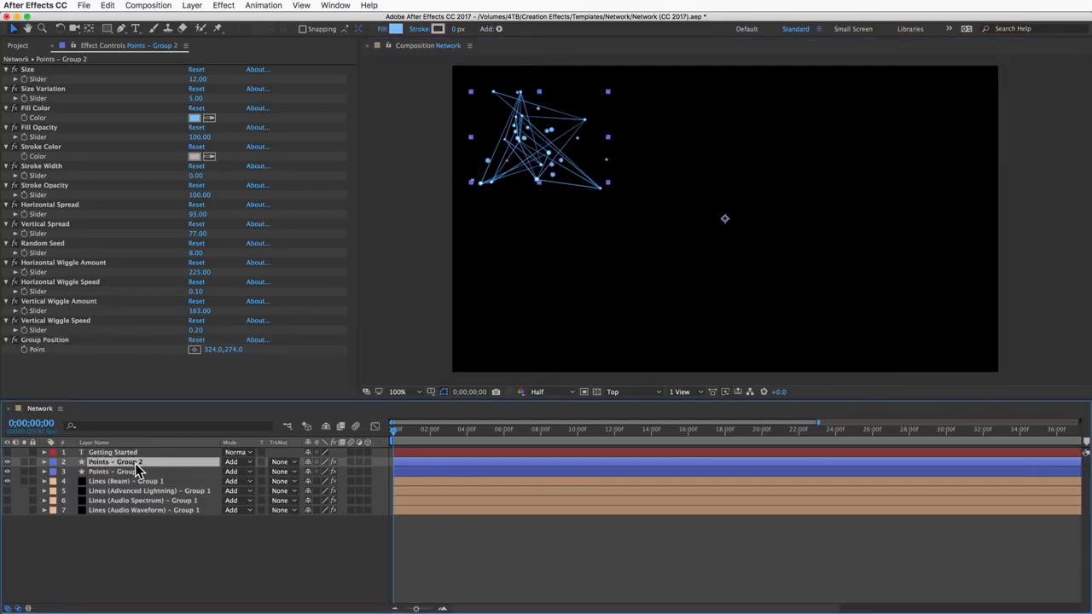
{"action": "left_click", "coordinate": [58, 341]}
{"action": "left_click_drag", "start_coordinate": [546, 147], "coordinate": [920, 147]}
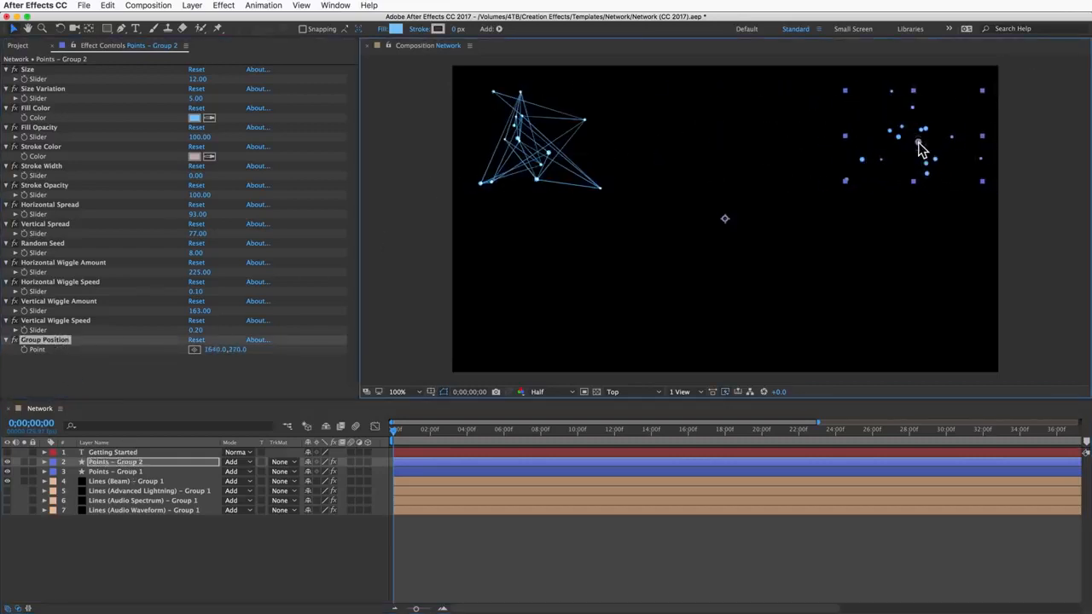
Duplicate Points – Group 2 and move the copy's Group Position to the composition's lower centre, about 952, 848.
{"action": "key", "text": "ctrl+d"}
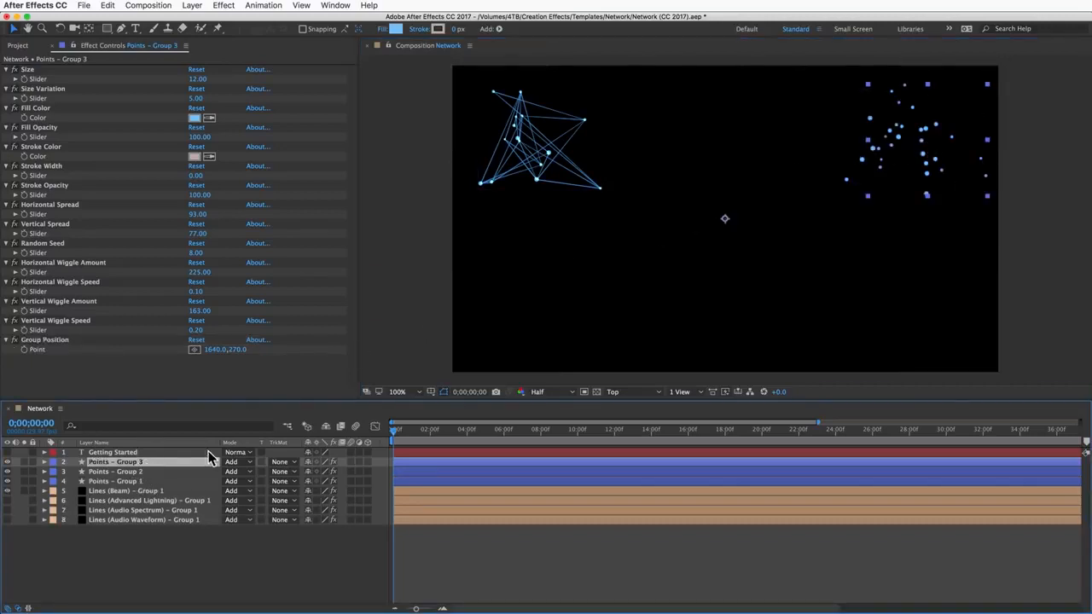
{"action": "left_click", "coordinate": [58, 342]}
{"action": "left_click_drag", "start_coordinate": [917, 141], "coordinate": [726, 312]}
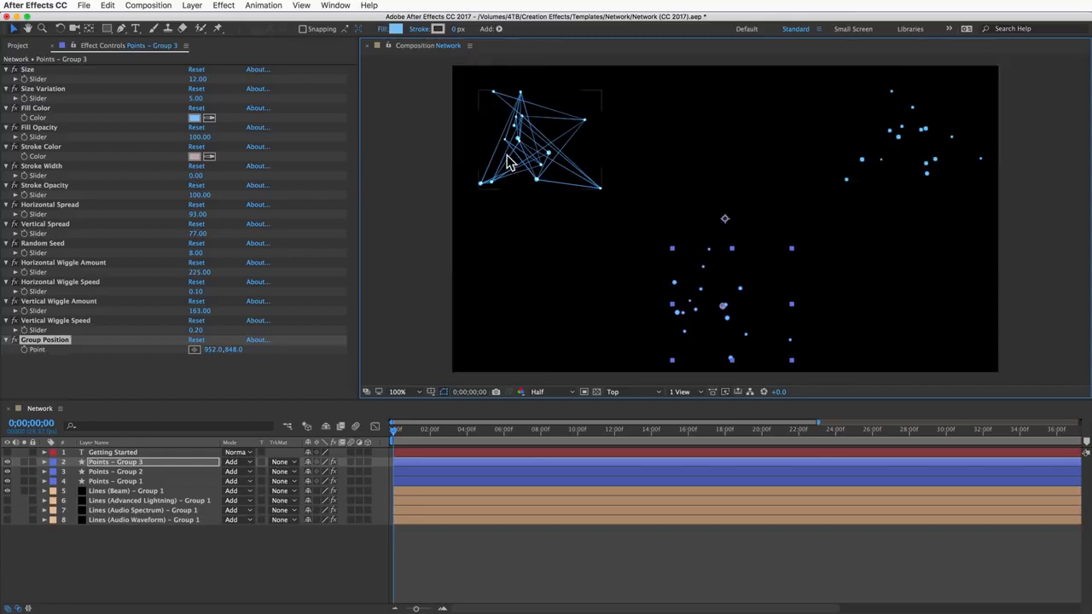
Duplicate Lines (Beam) – Group 1 and set the copy's Line Destination to Points – Group 2.
{"action": "left_click", "coordinate": [122, 494]}
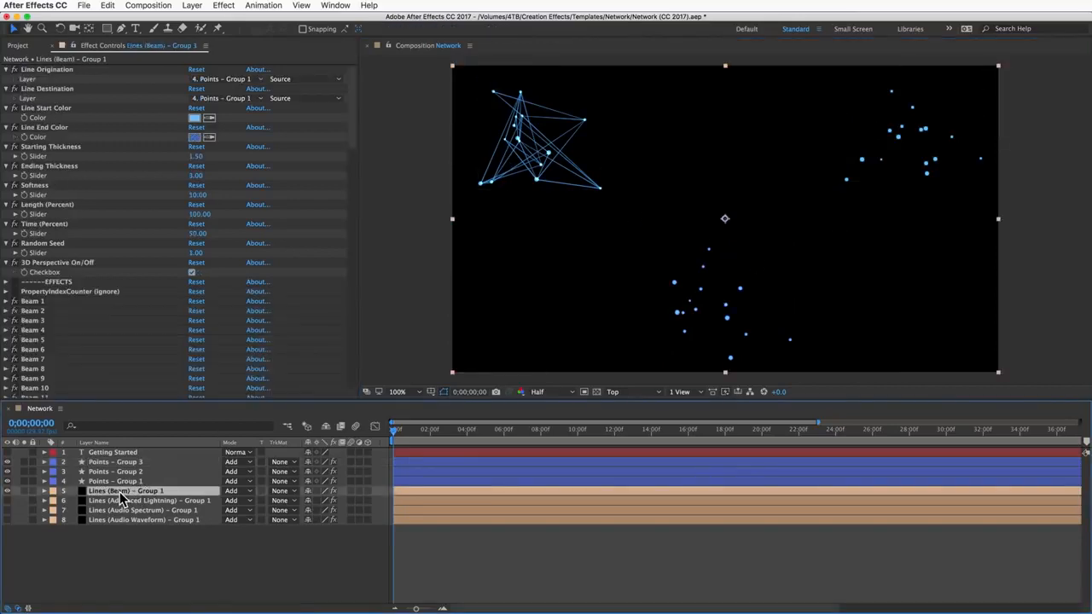
{"action": "key", "text": "ctrl+d"}
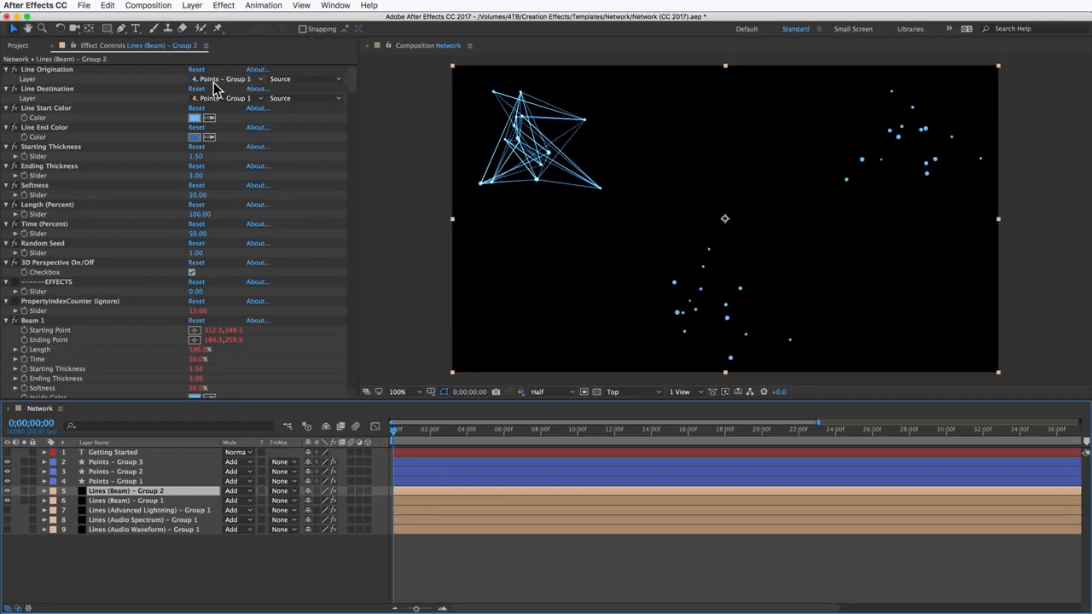
{"action": "left_click", "coordinate": [220, 99]}
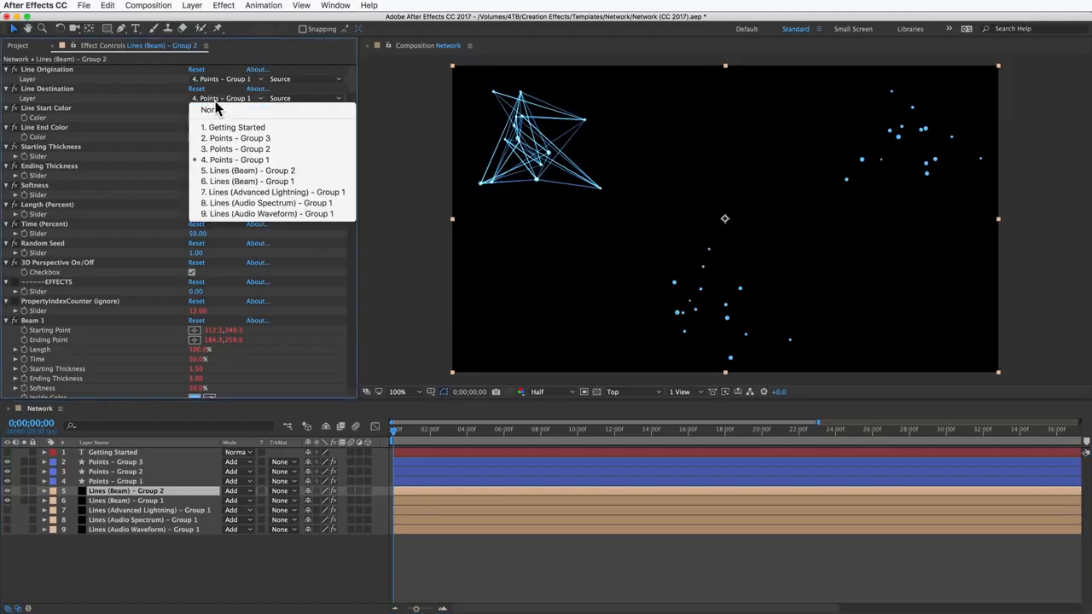
{"action": "left_click", "coordinate": [253, 150]}
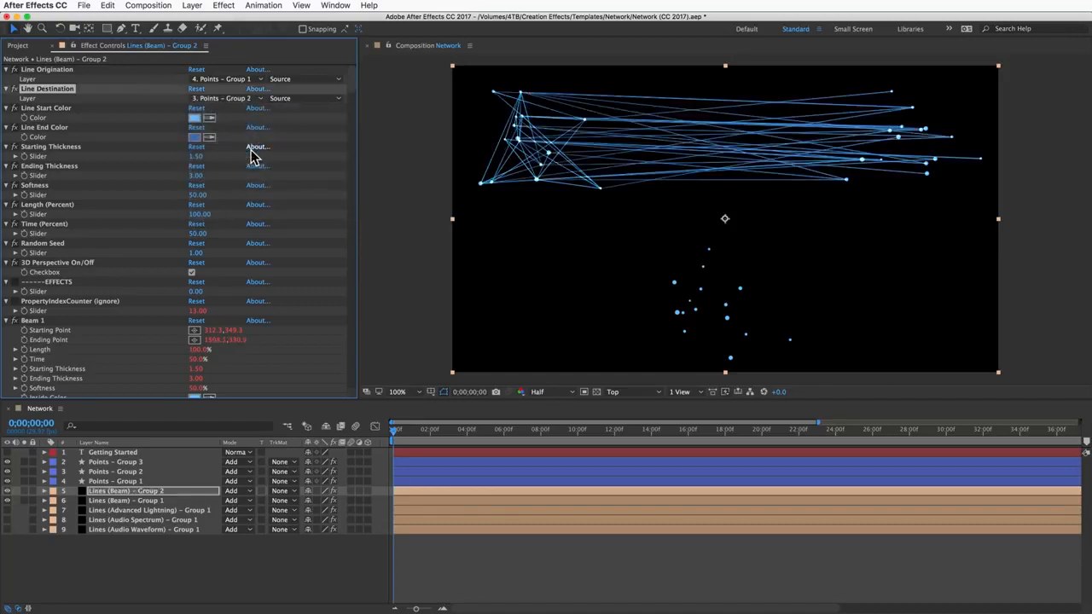
Show Lines (Advanced Lightning) – Group 1 and set both its Line Origination and Line Destination to Points – Group 2.
{"action": "left_click", "coordinate": [119, 511]}
{"action": "left_click", "coordinate": [7, 510]}
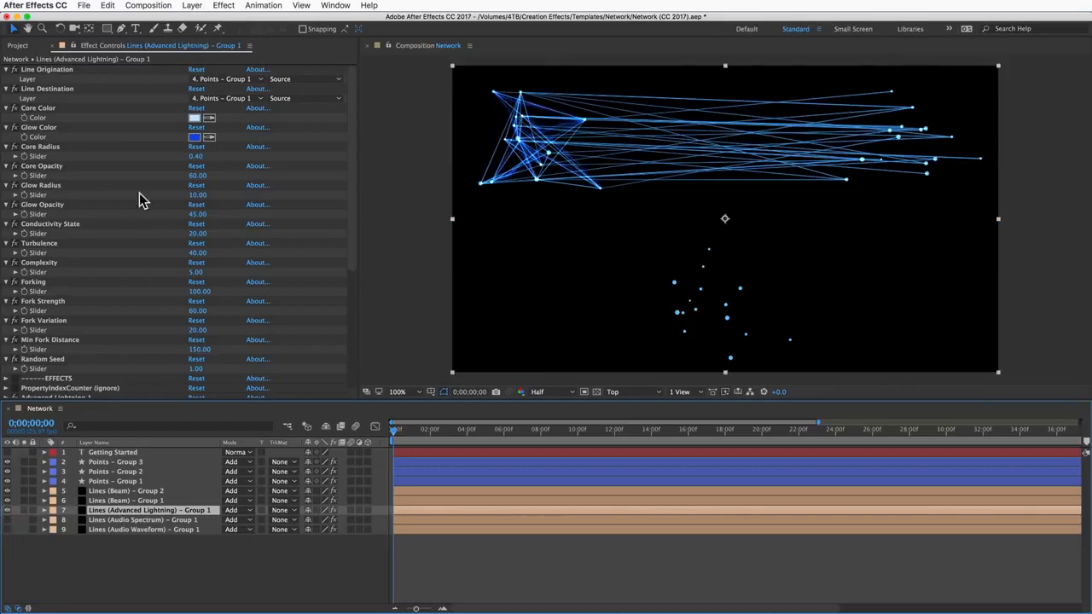
{"action": "left_click", "coordinate": [223, 78]}
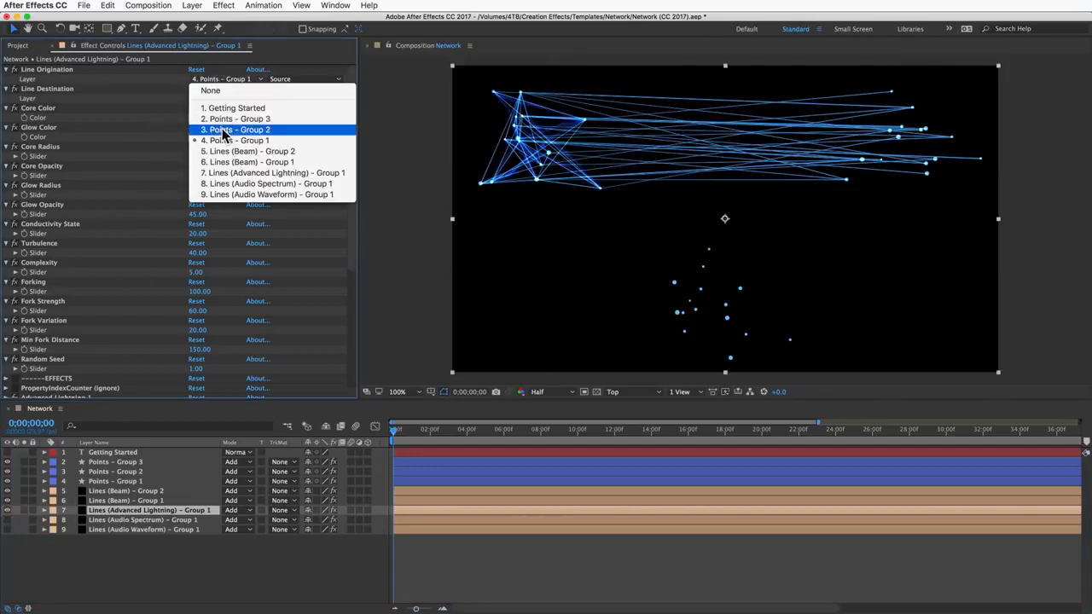
{"action": "left_click", "coordinate": [225, 129]}
{"action": "left_click", "coordinate": [225, 98]}
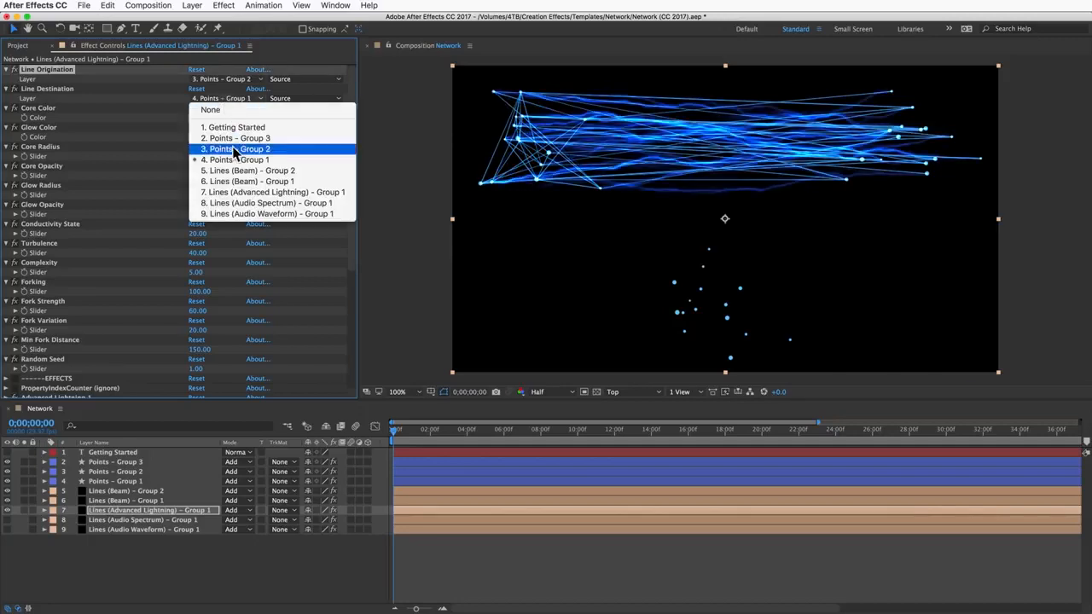
{"action": "left_click", "coordinate": [235, 149]}
{"action": "left_click", "coordinate": [209, 138]}
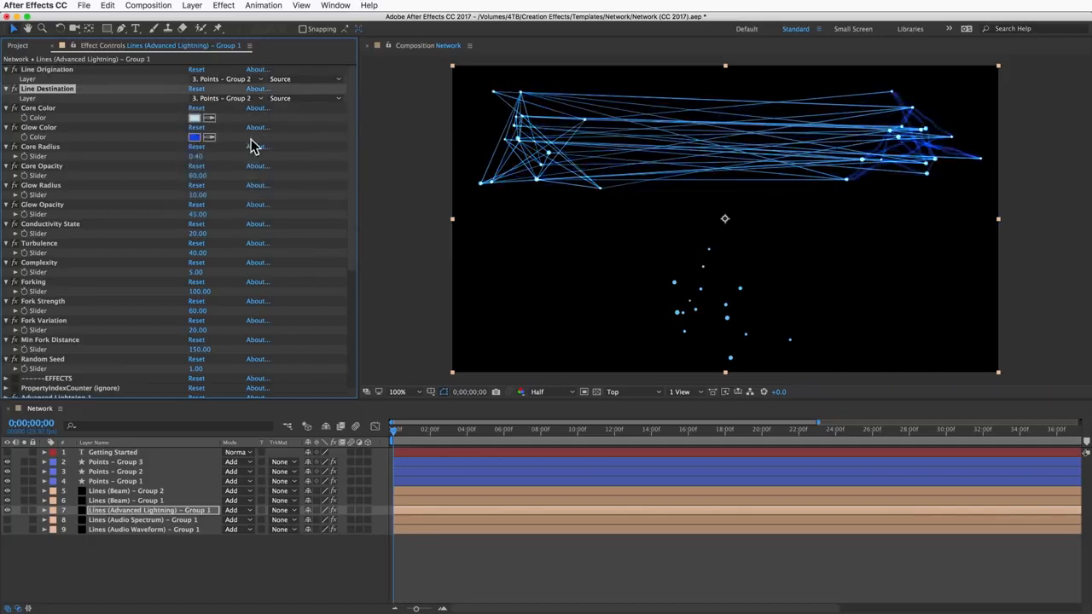
{"action": "left_click", "coordinate": [866, 171]}
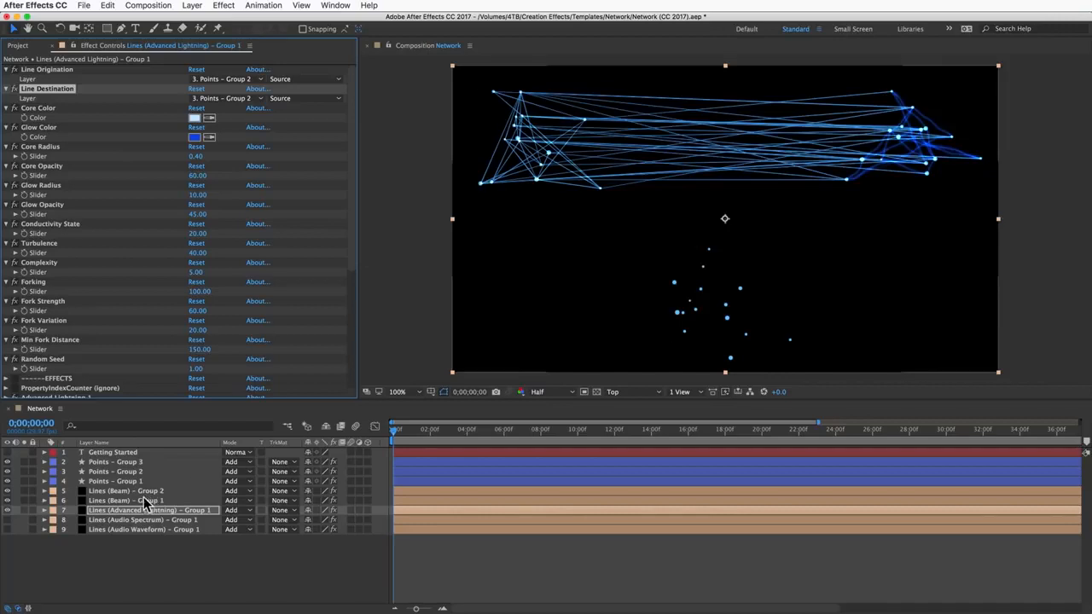
Show Lines (Audio Spectrum) – Group 1 and set its Line Origination to Points – Group 2 and Line Destination to Points – Group 3.
{"action": "left_click", "coordinate": [99, 520]}
{"action": "left_click", "coordinate": [7, 520]}
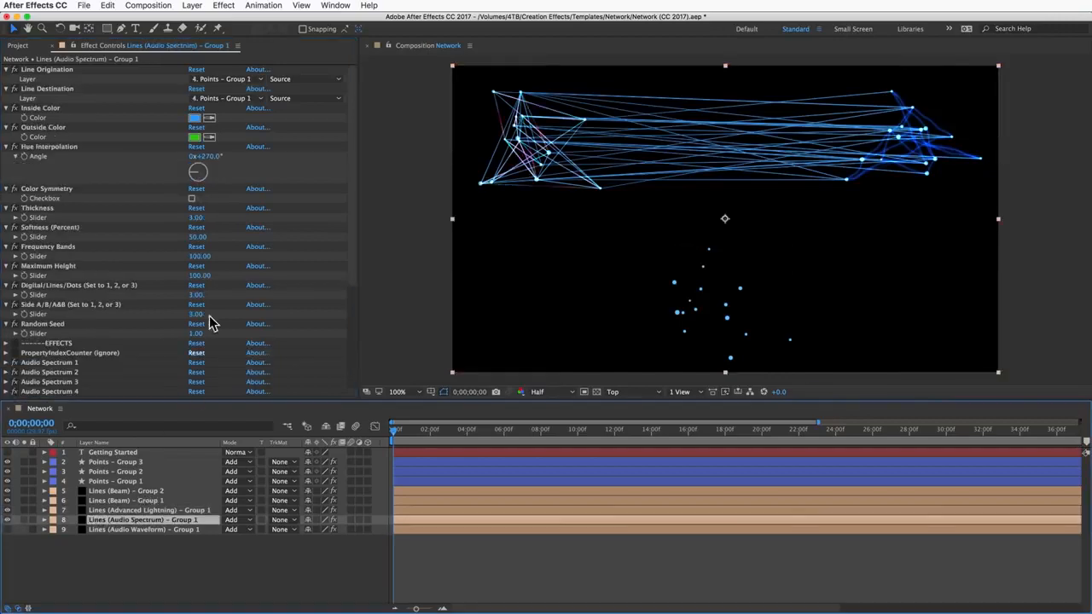
{"action": "left_click", "coordinate": [215, 79]}
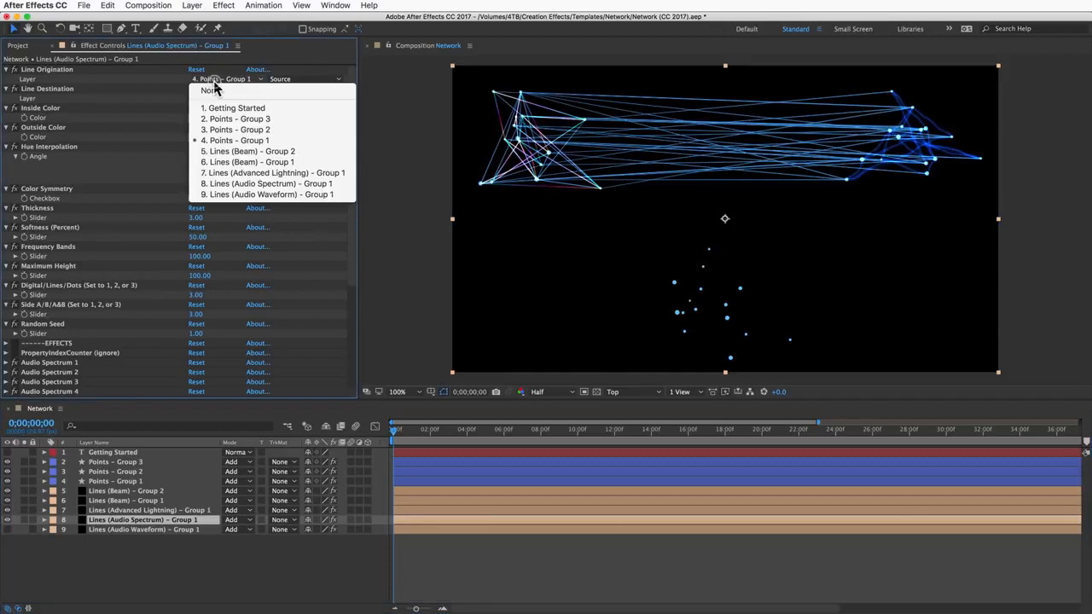
{"action": "left_click", "coordinate": [227, 129]}
{"action": "left_click", "coordinate": [223, 99]}
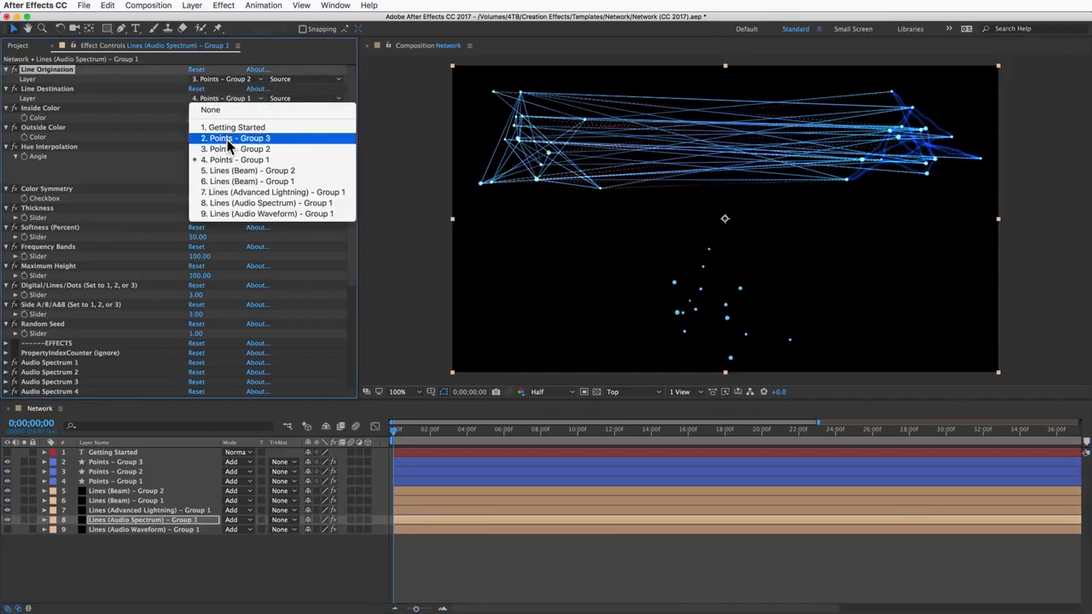
{"action": "left_click", "coordinate": [229, 138]}
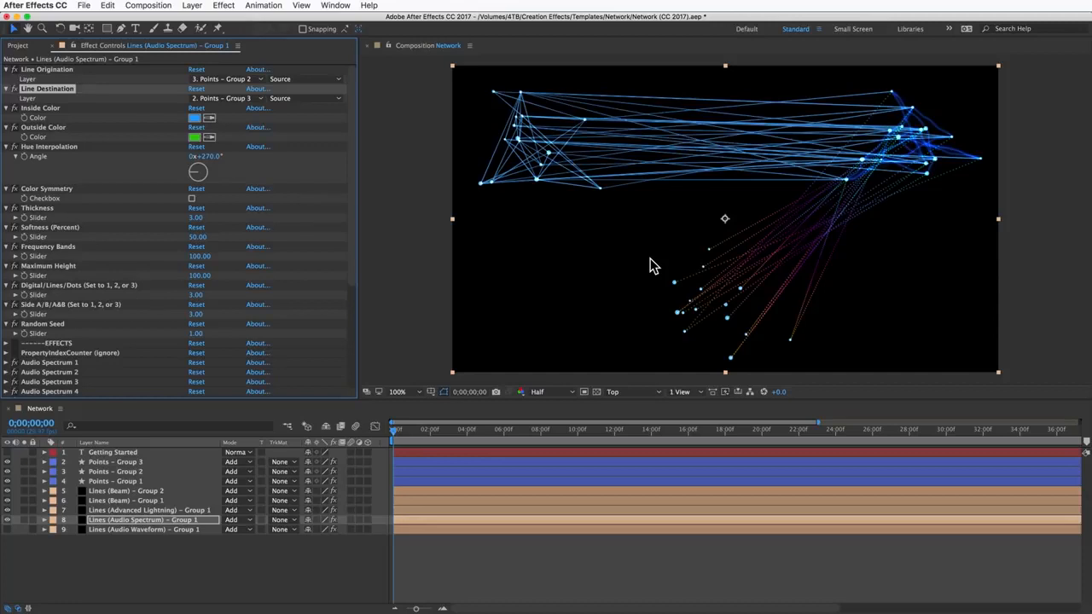
Add the Your Audio composition to the Network timeline as the lowest layer.
{"action": "left_click", "coordinate": [128, 521]}
{"action": "left_click", "coordinate": [133, 530]}
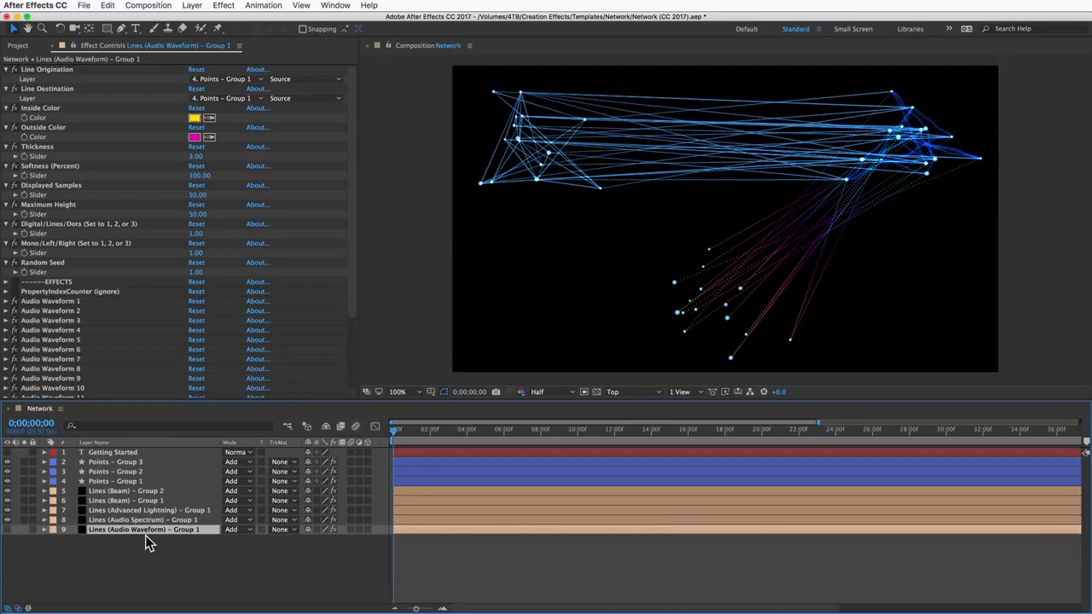
{"action": "left_click", "coordinate": [12, 47]}
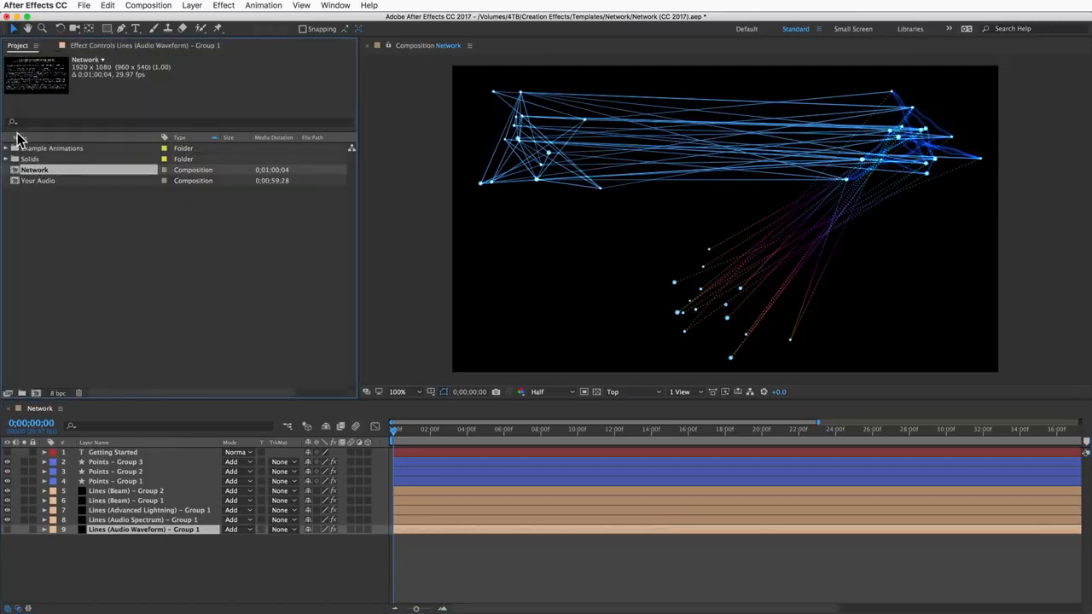
{"action": "left_click", "coordinate": [34, 183]}
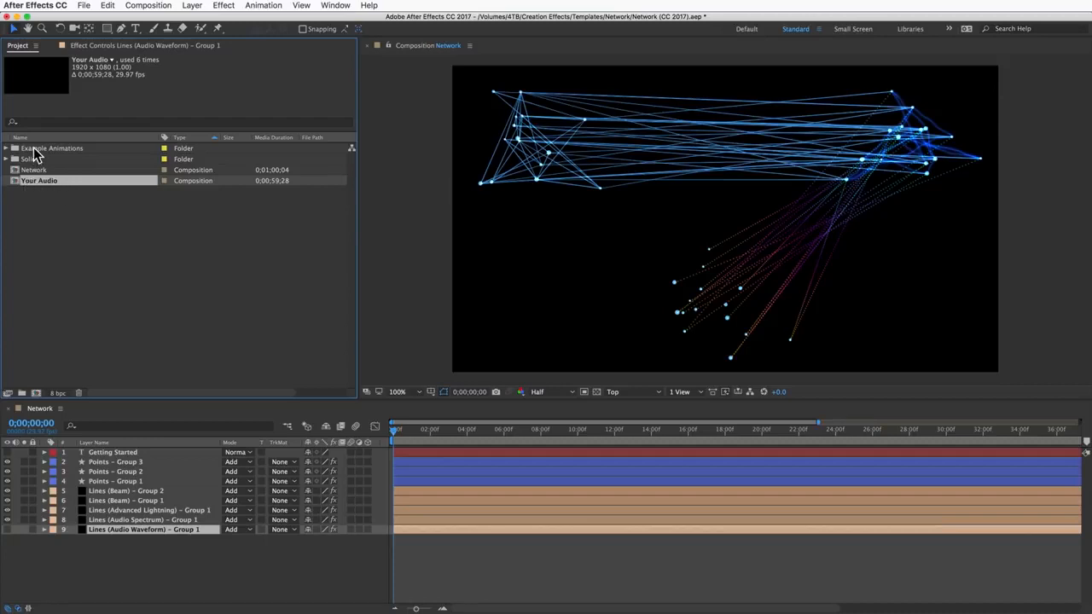
{"action": "left_click", "coordinate": [42, 148]}
{"action": "left_click", "coordinate": [7, 149]}
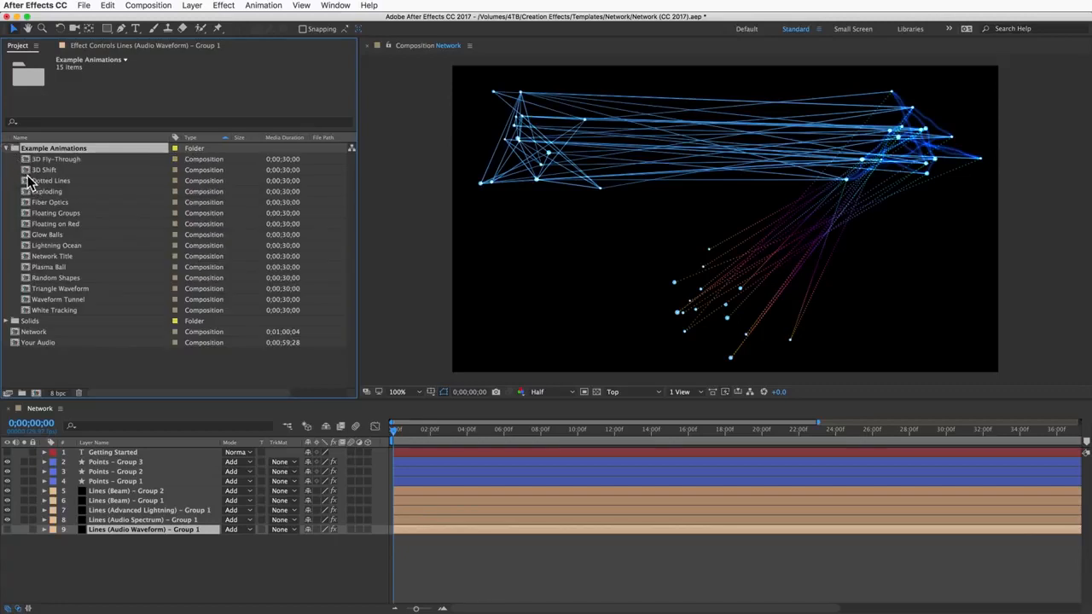
{"action": "left_click", "coordinate": [7, 149]}
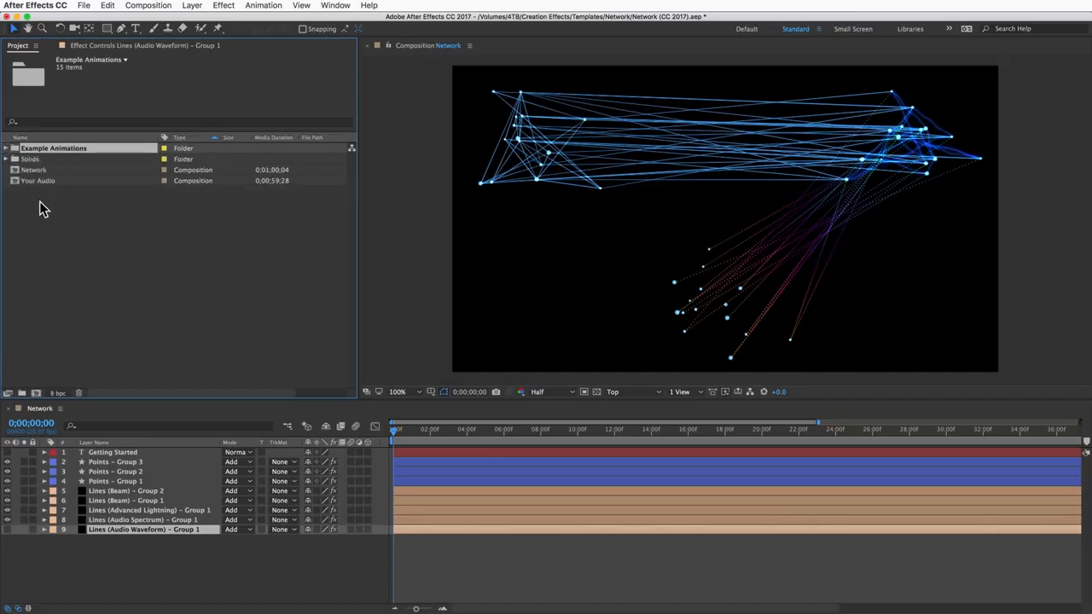
{"action": "left_click_drag", "start_coordinate": [37, 181], "coordinate": [157, 555]}
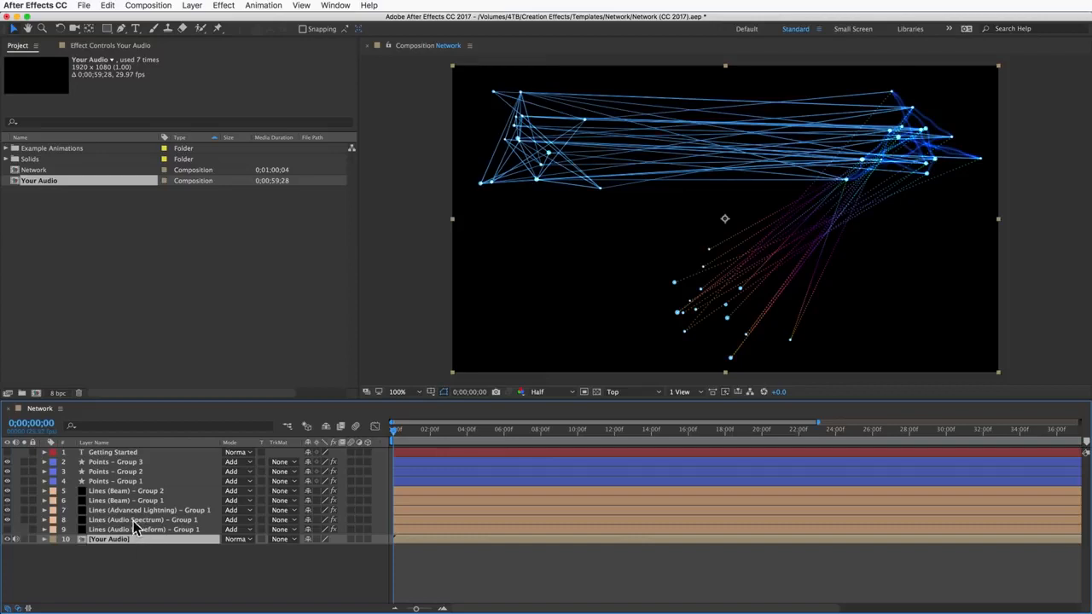
Set the Audio Layer of the Audio Spectrum 1 effect on Lines (Audio Spectrum) – Group 1 to Your Audio.
{"action": "left_click", "coordinate": [134, 529]}
{"action": "left_click", "coordinate": [144, 520]}
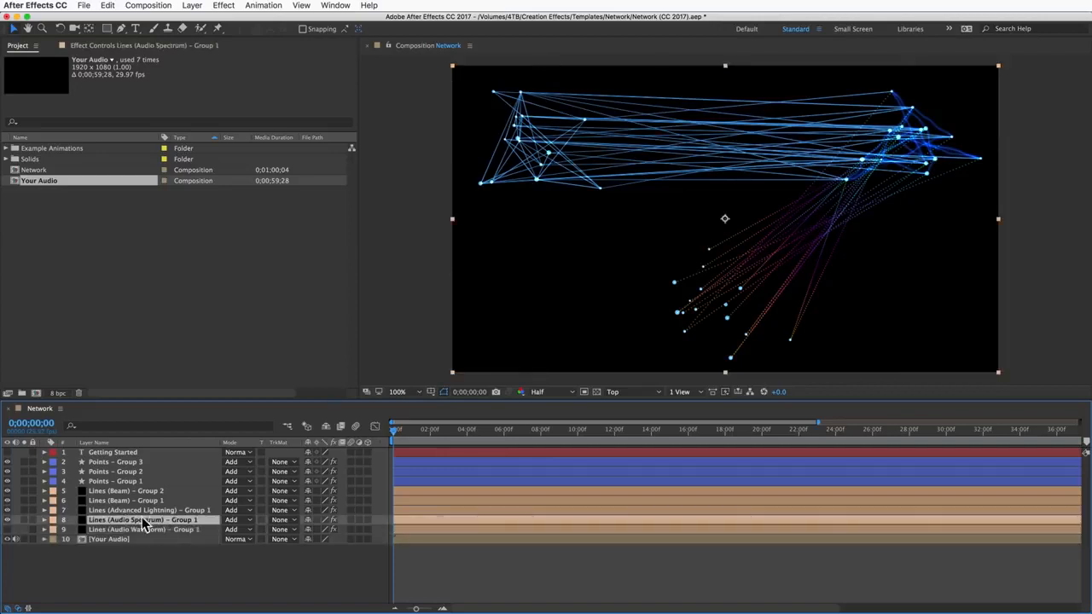
{"action": "left_click", "coordinate": [44, 519]}
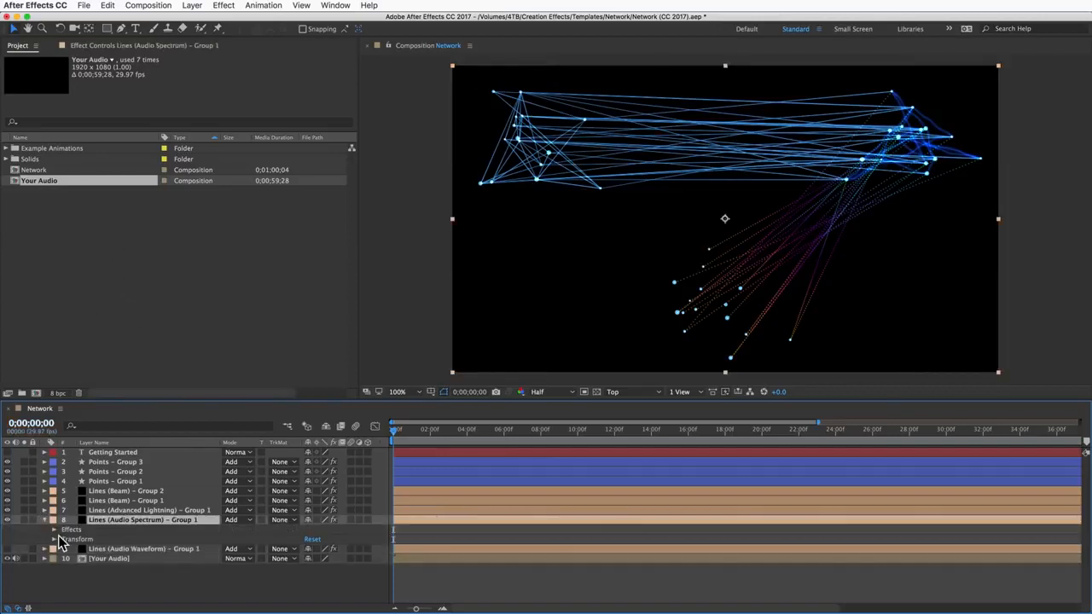
{"action": "left_click", "coordinate": [55, 529]}
{"action": "scroll", "coordinate": [93, 546], "scroll_direction": "down", "scroll_amount": 5}
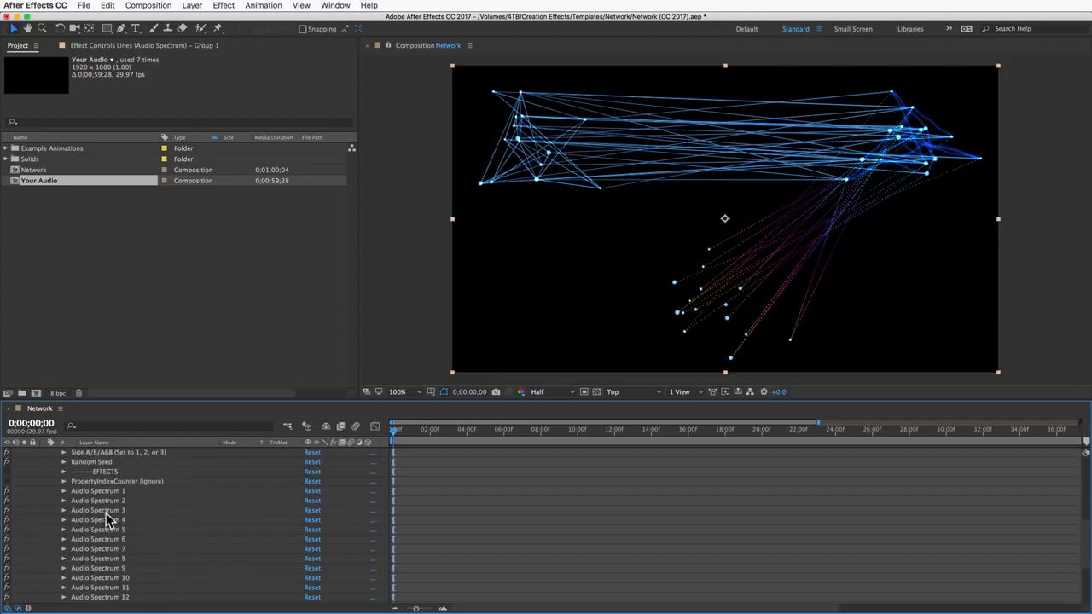
{"action": "left_click", "coordinate": [115, 492]}
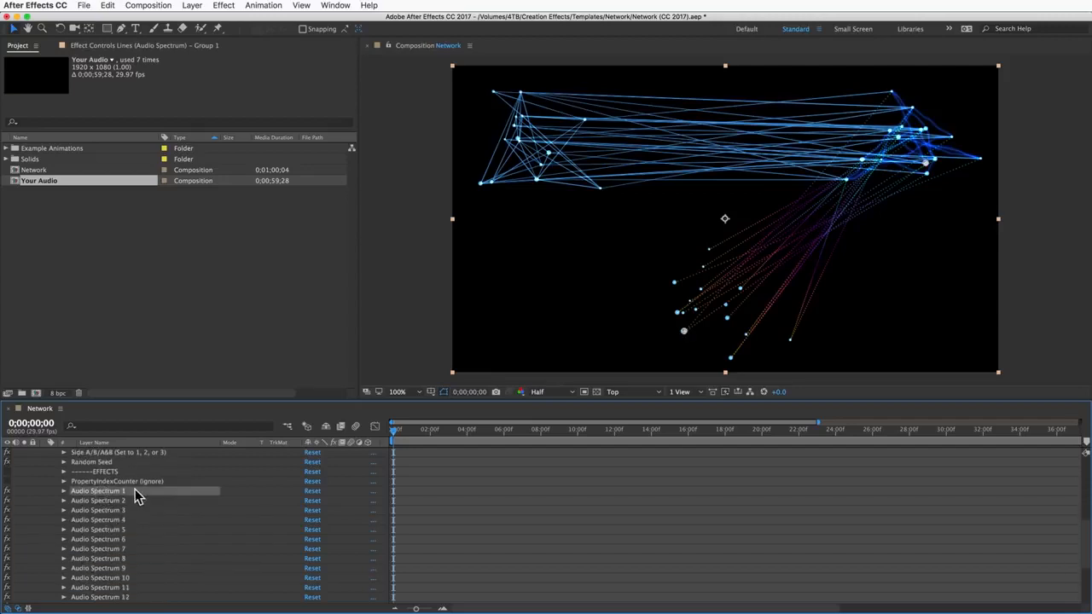
{"action": "left_click", "coordinate": [64, 492]}
{"action": "left_click", "coordinate": [96, 462]}
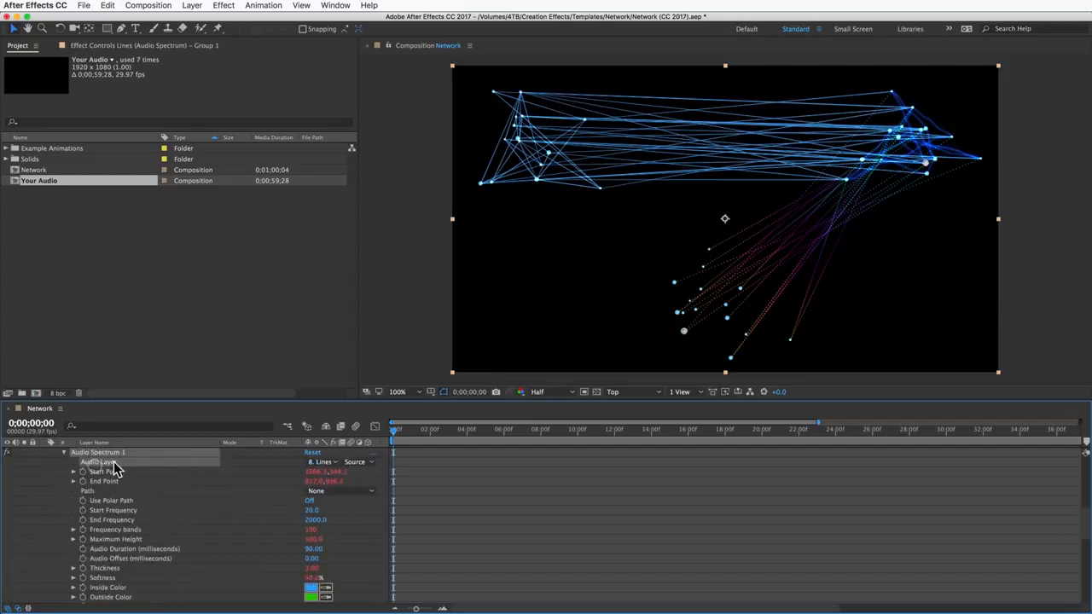
{"action": "left_click", "coordinate": [323, 461]}
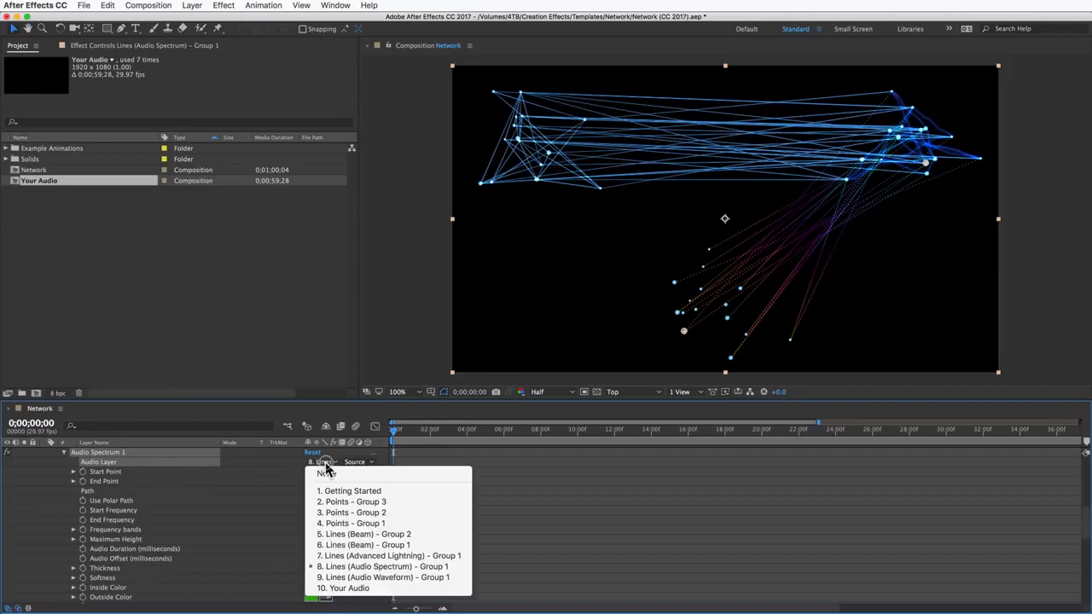
{"action": "left_click", "coordinate": [338, 589]}
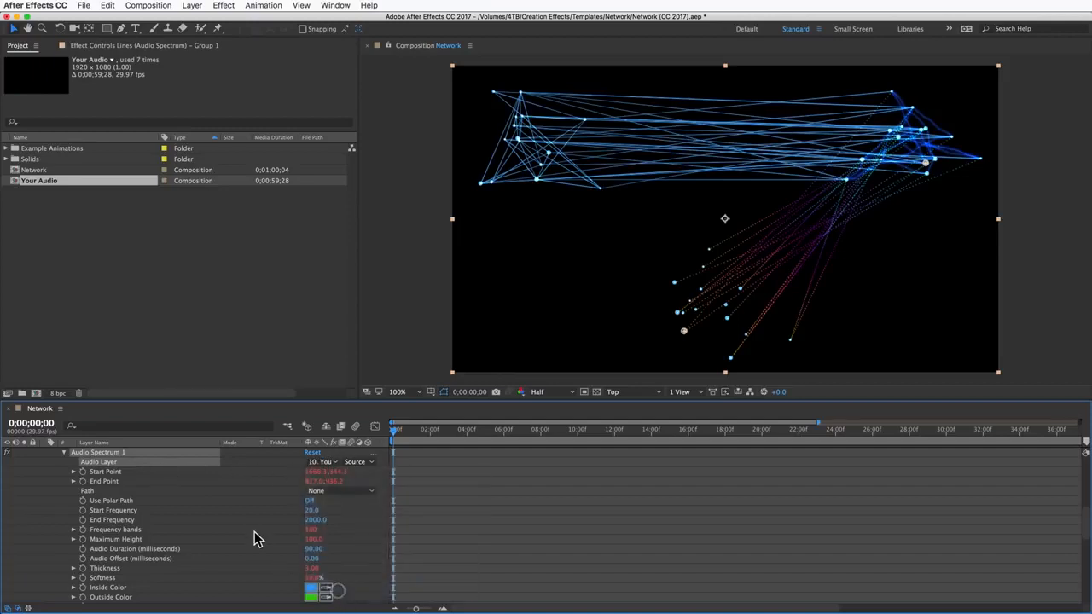
{"action": "left_click", "coordinate": [64, 453]}
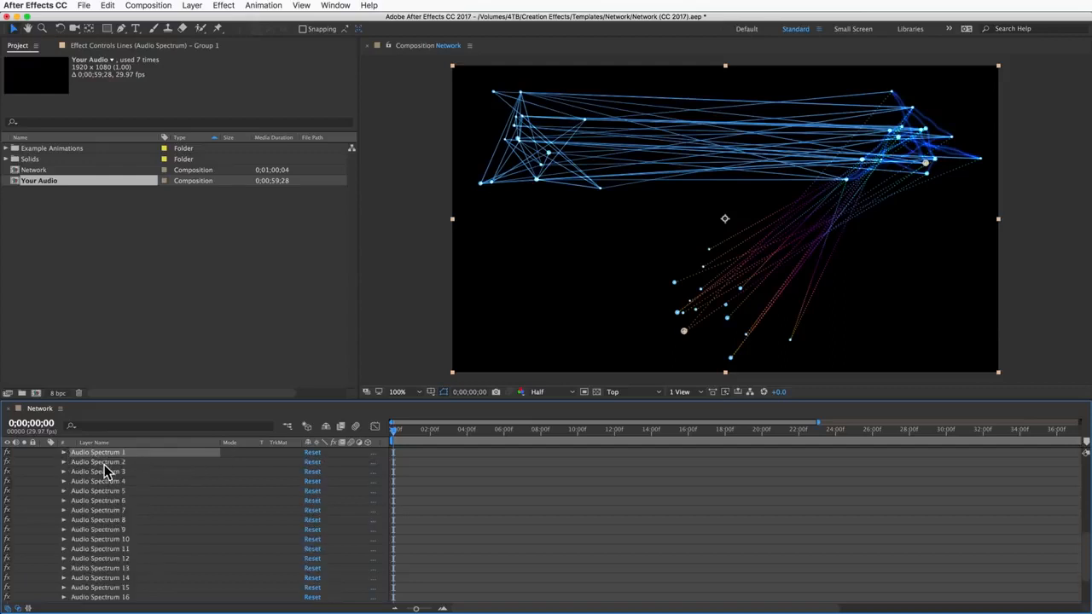
Delete the effects Audio Spectrum 2 through Audio Spectrum 20 from Lines (Audio Spectrum) – Group 1.
{"action": "left_click", "coordinate": [102, 463]}
{"action": "scroll", "coordinate": [110, 548], "scroll_direction": "down", "scroll_amount": 3}
{"action": "left_click", "coordinate": [109, 569], "text": "shift"}
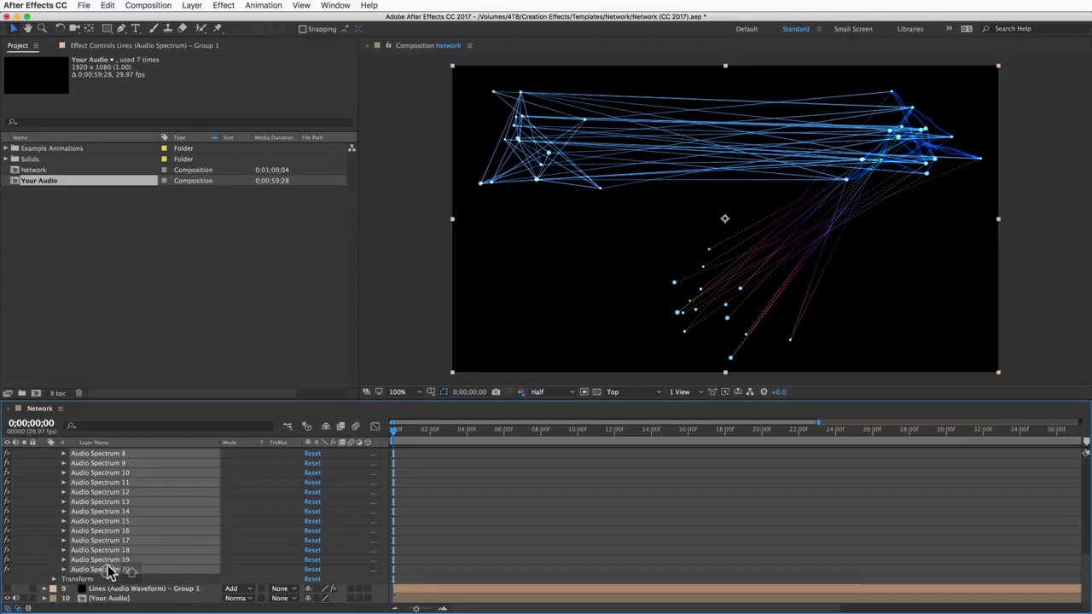
{"action": "key", "text": "Delete"}
Duplicate the Audio Spectrum 1 effect repeatedly to rebuild the layer's set of spectrum lines.
{"action": "left_click", "coordinate": [100, 570]}
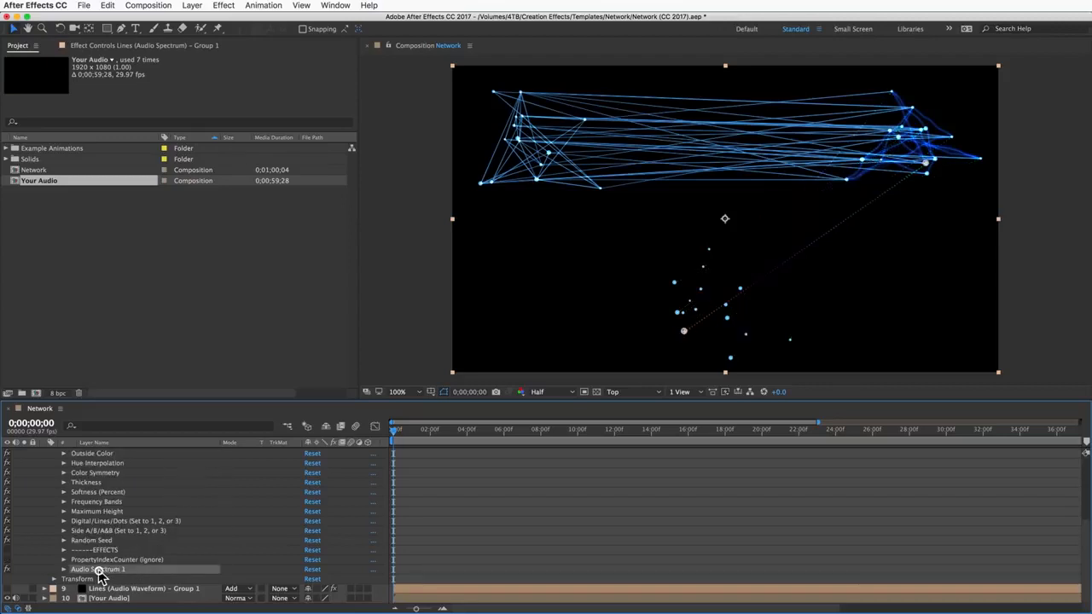
{"action": "key", "text": "super+d"}
{"action": "key", "text": "super+d"}
{"action": "key", "text": "super+d"}
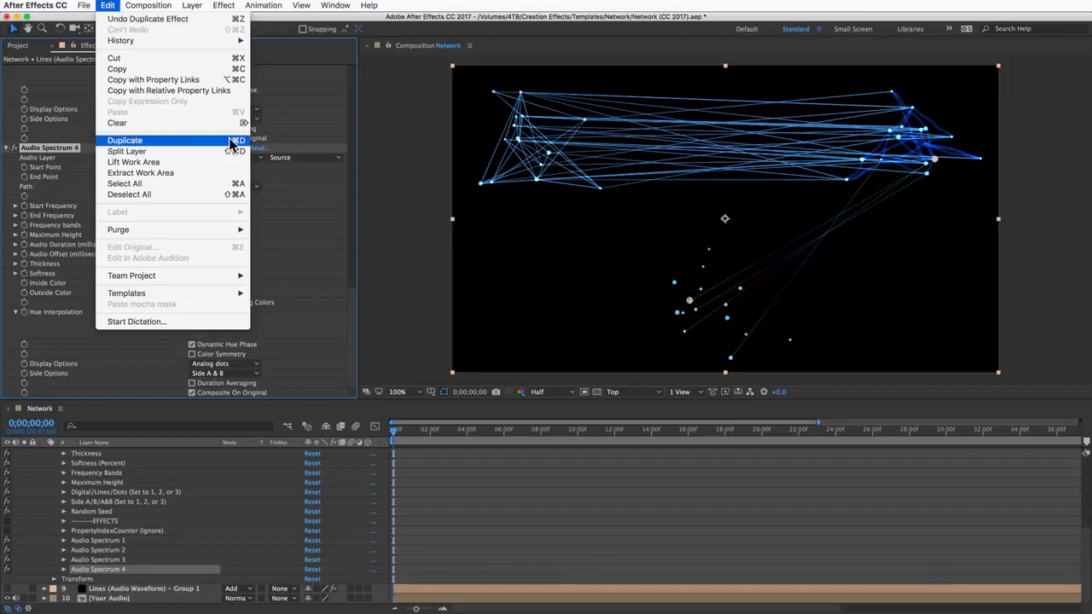
{"action": "left_click", "coordinate": [219, 145]}
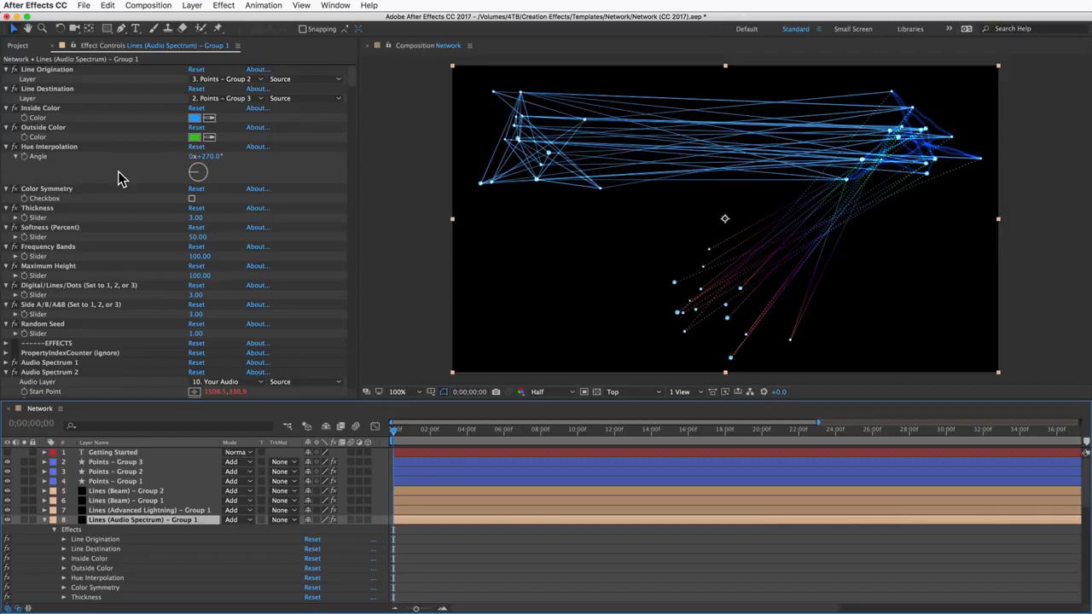
On Lines (Audio Spectrum) – Group 1, set Digital/Lines/Dots to 1, Maximum Height to 546, Frequency Bands to 172 and Thickness to 2.
{"action": "left_click", "coordinate": [39, 289]}
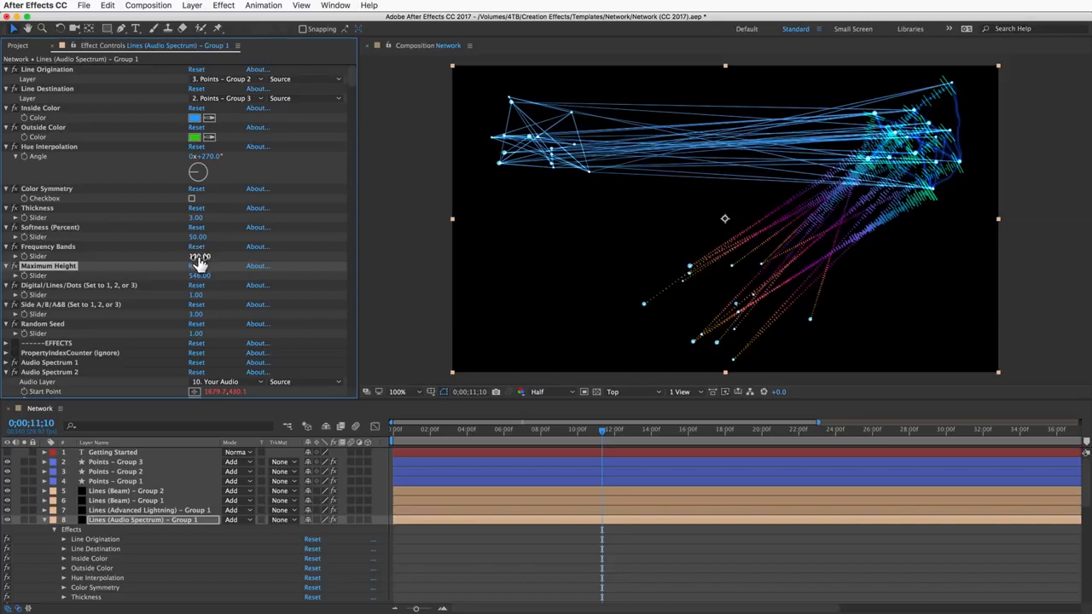
{"action": "left_click_drag", "start_coordinate": [198, 256], "coordinate": [238, 256]}
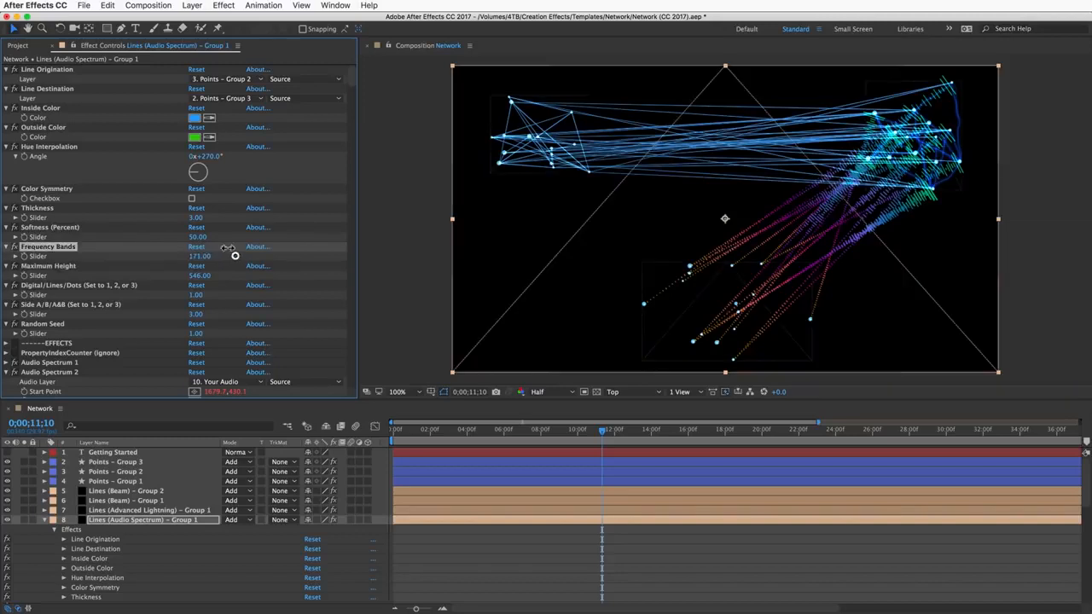
{"action": "left_click", "coordinate": [195, 218]}
{"action": "type", "text": "2"}
{"action": "key", "text": "Return"}
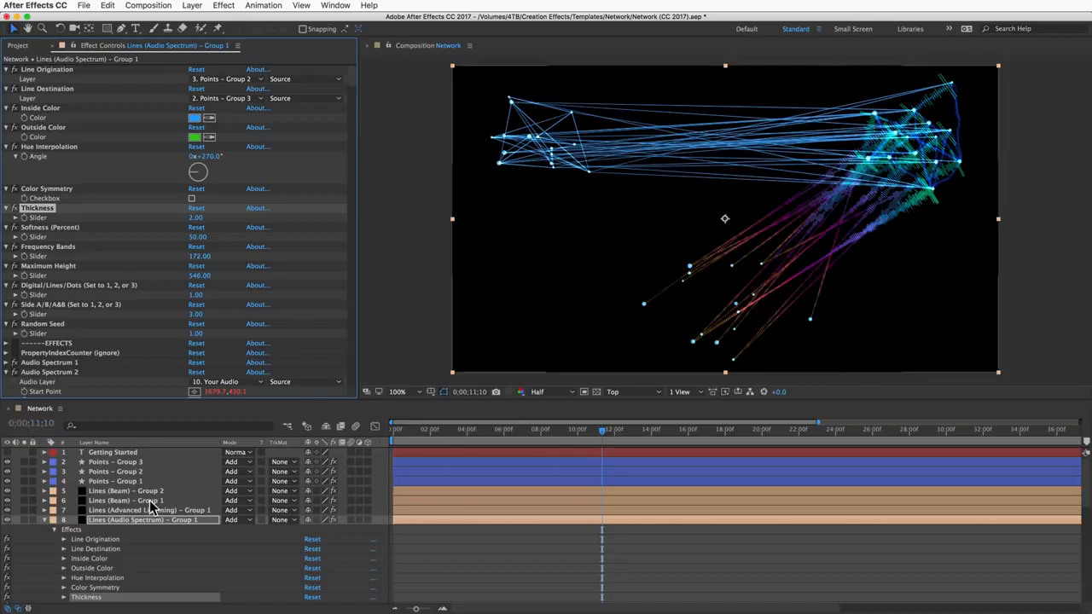
{"action": "left_click", "coordinate": [45, 520]}
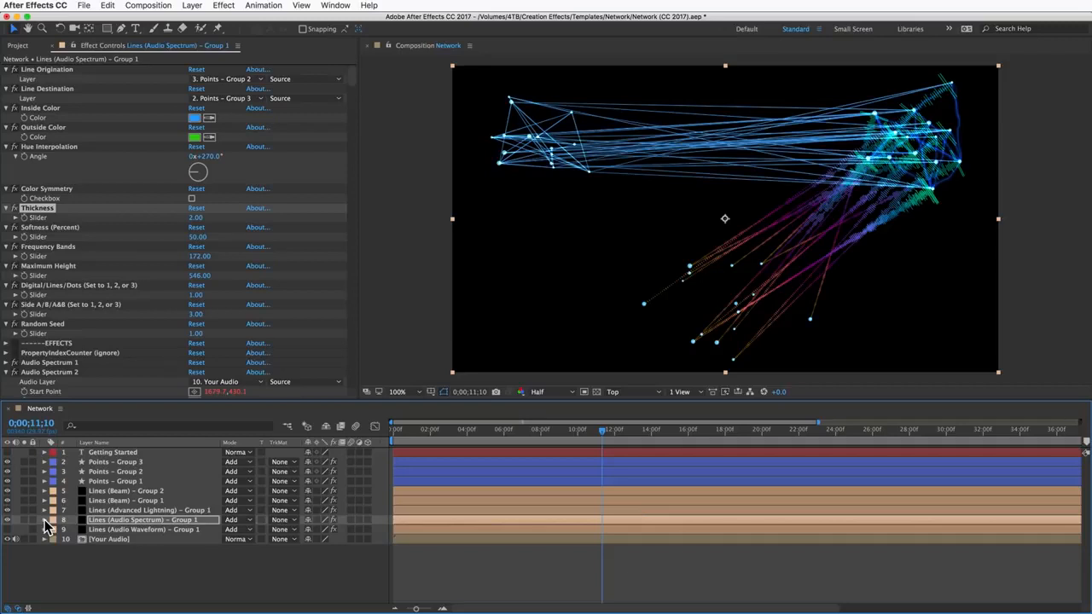
Copy the Points – Group 1 and Lines (Beam) – Group 2 layers from the Network composition.
{"action": "left_click", "coordinate": [121, 482]}
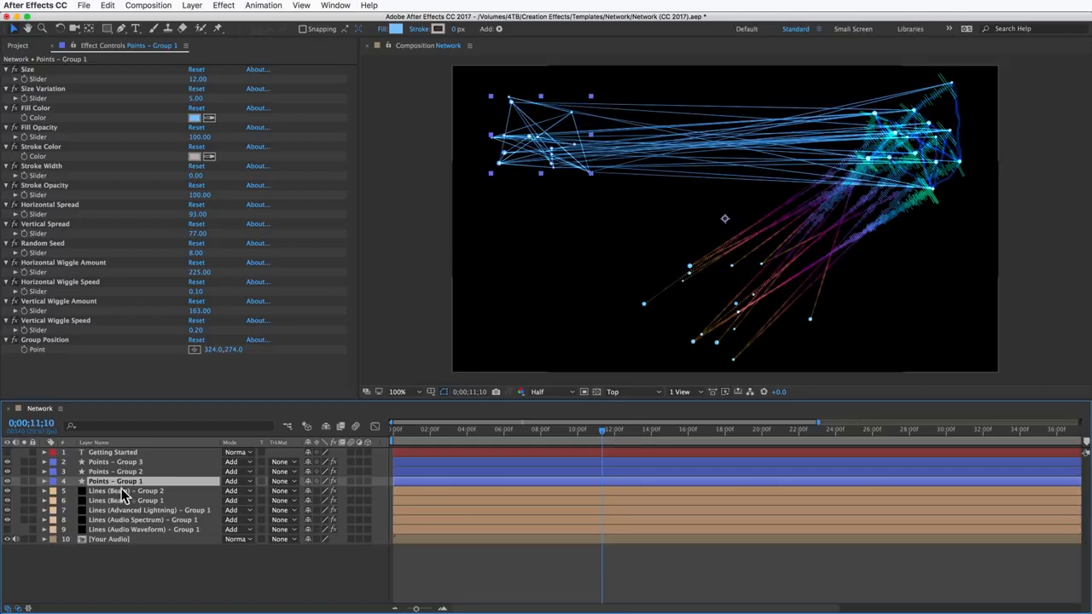
{"action": "left_click", "coordinate": [124, 492], "text": "shift"}
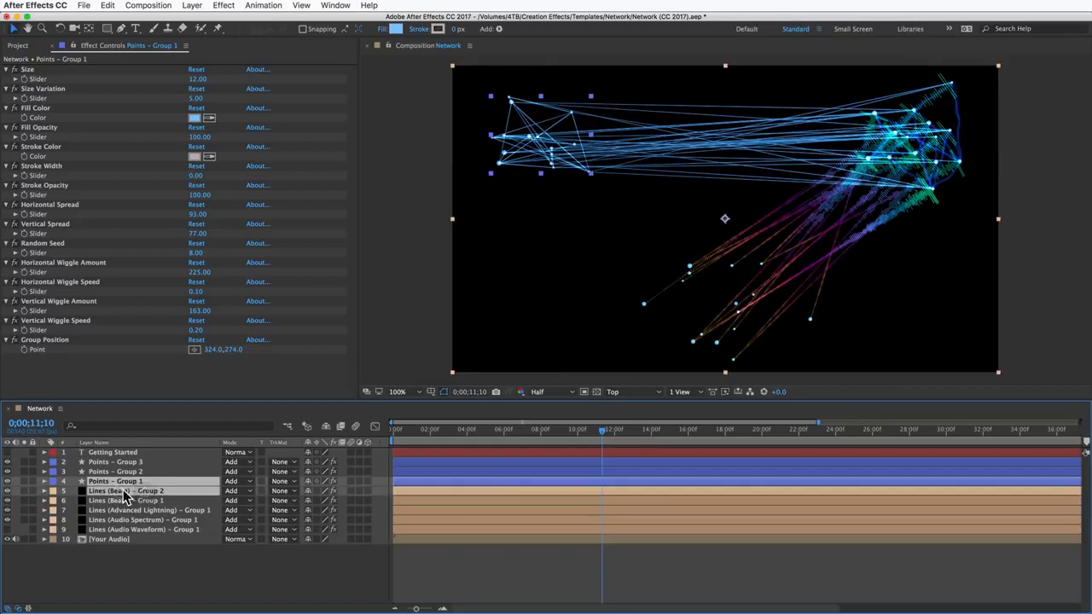
{"action": "left_click", "coordinate": [108, 6]}
{"action": "left_click", "coordinate": [120, 74]}
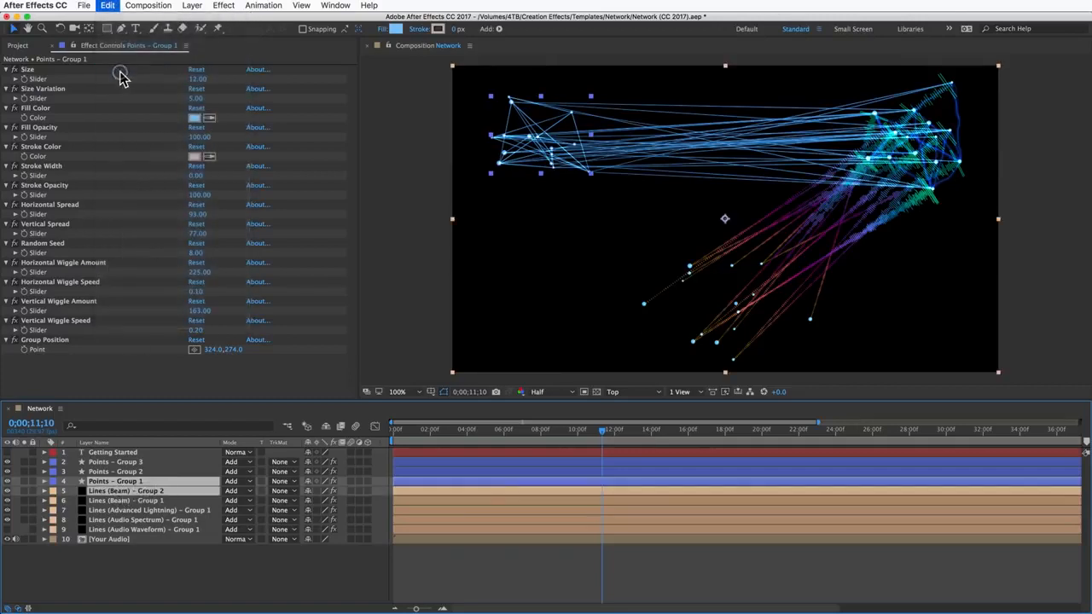
Create a new composition and paste the copied points and beam lines layers into it.
{"action": "left_click", "coordinate": [152, 8]}
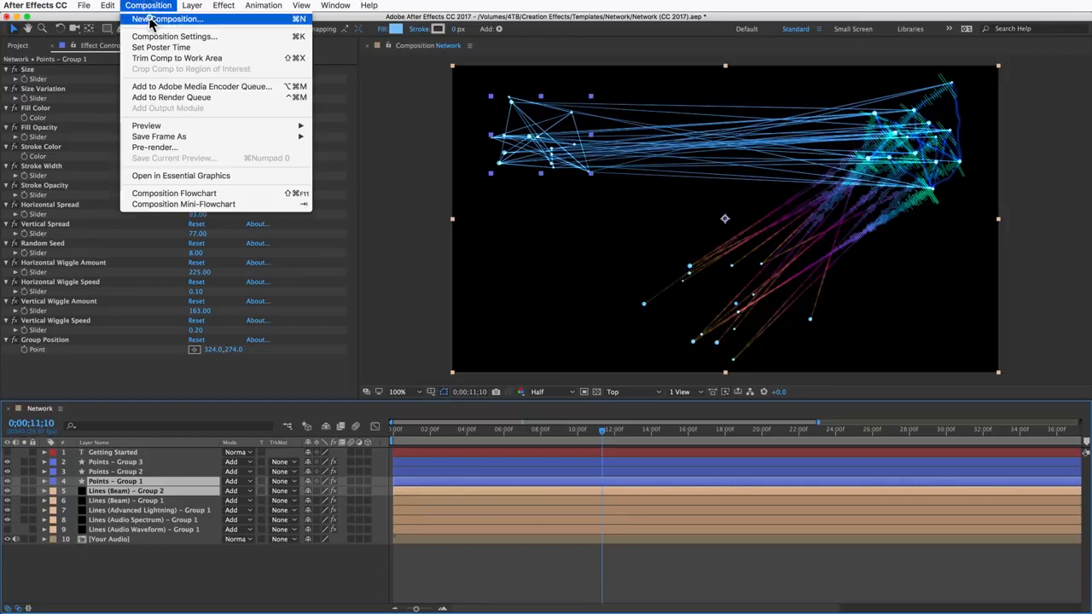
{"action": "left_click", "coordinate": [162, 19]}
{"action": "left_click", "coordinate": [631, 407]}
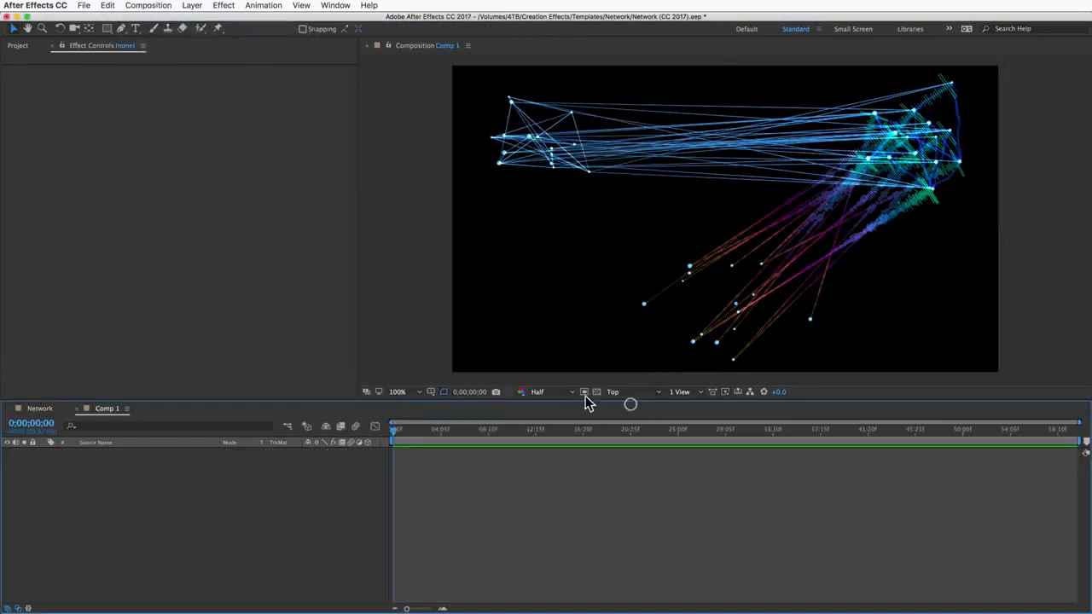
{"action": "left_click", "coordinate": [108, 6]}
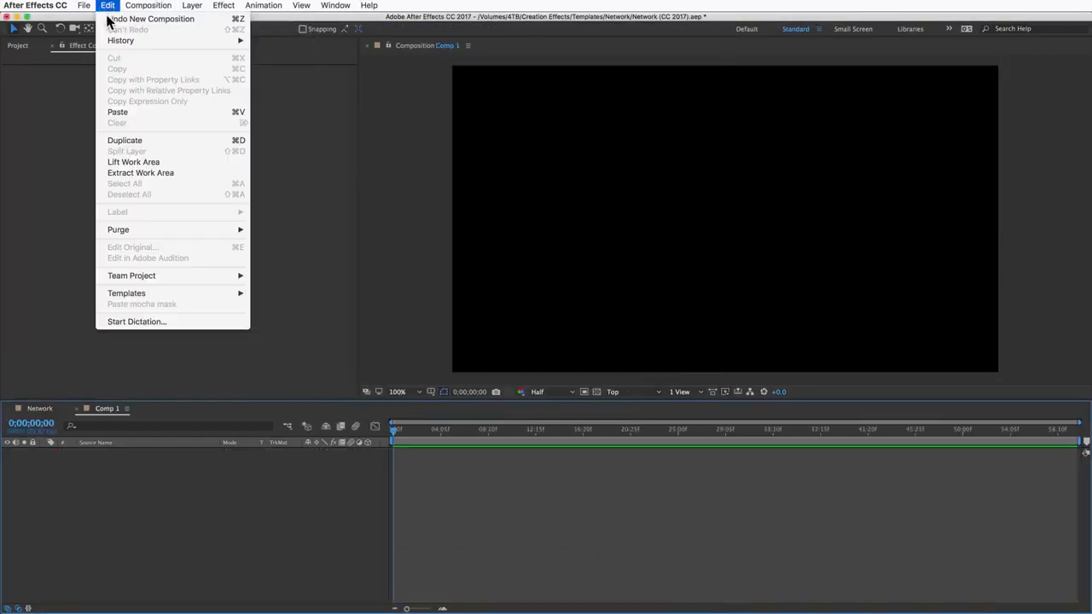
{"action": "left_click", "coordinate": [138, 111]}
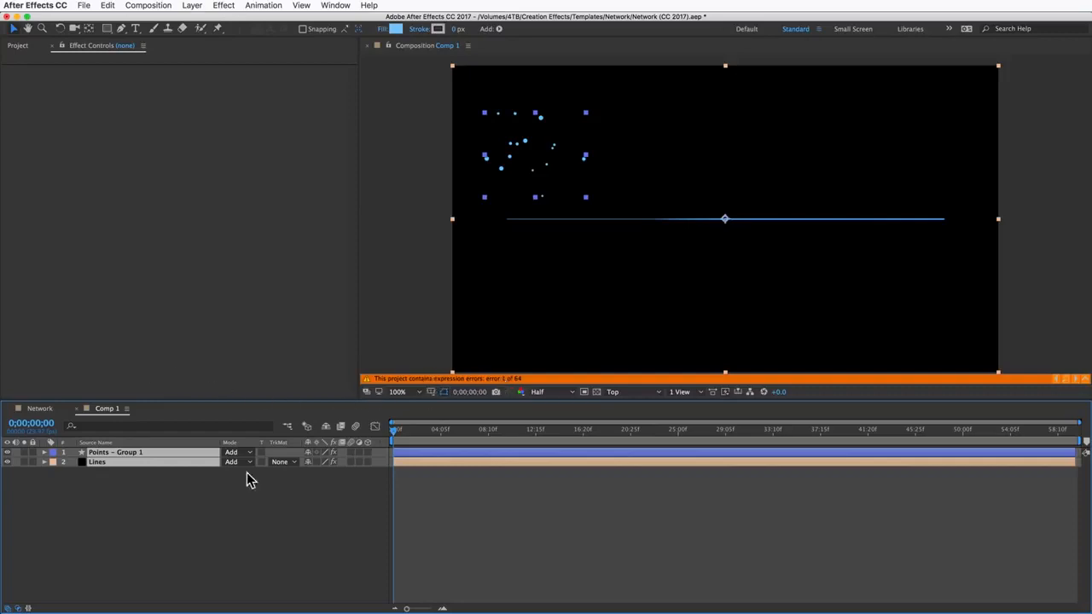
Set both Line Origination and Line Destination of the Lines layer to Points – Group 1.
{"action": "left_click", "coordinate": [149, 493]}
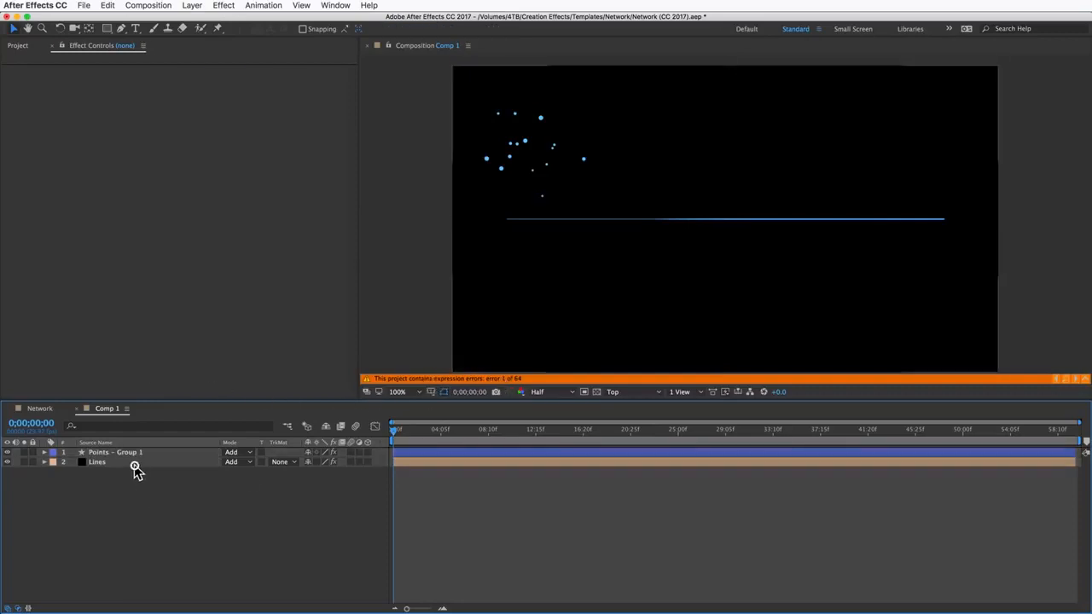
{"action": "left_click", "coordinate": [135, 465]}
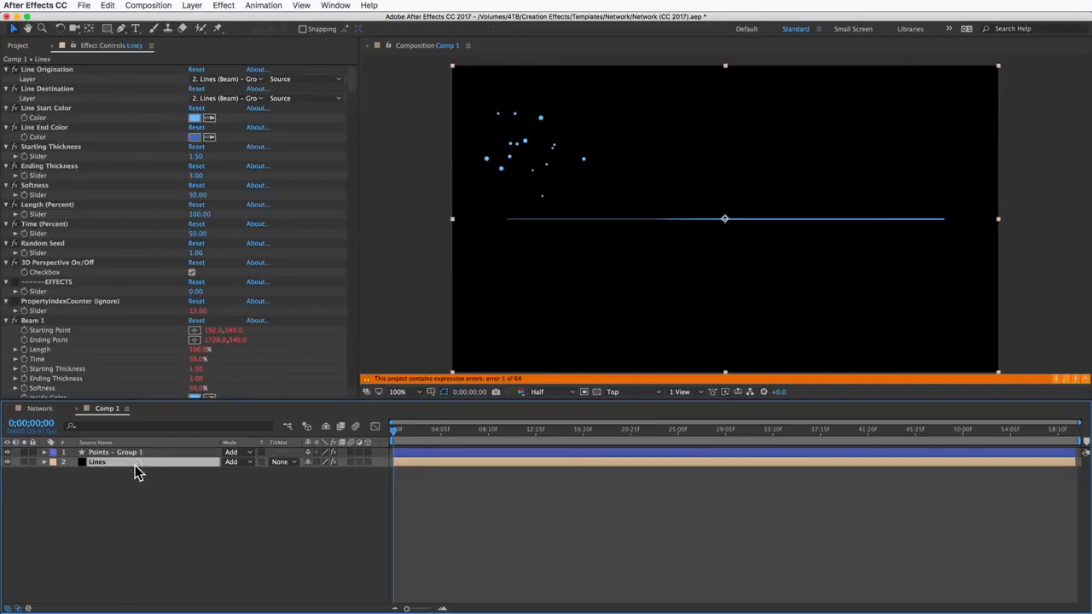
{"action": "left_click", "coordinate": [212, 81]}
{"action": "left_click", "coordinate": [219, 108]}
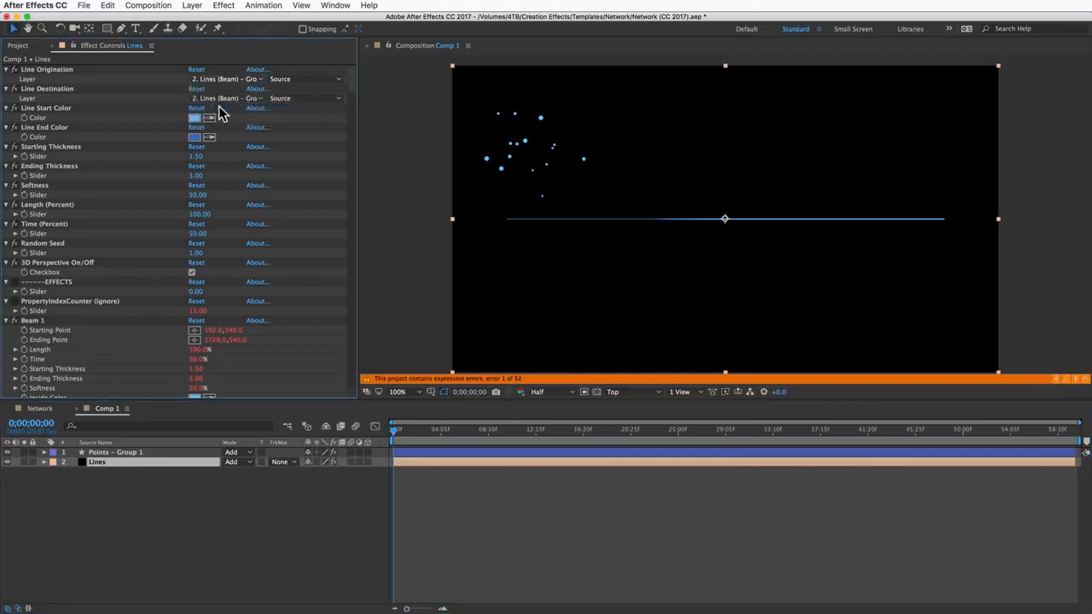
{"action": "left_click", "coordinate": [219, 100]}
{"action": "left_click", "coordinate": [224, 128]}
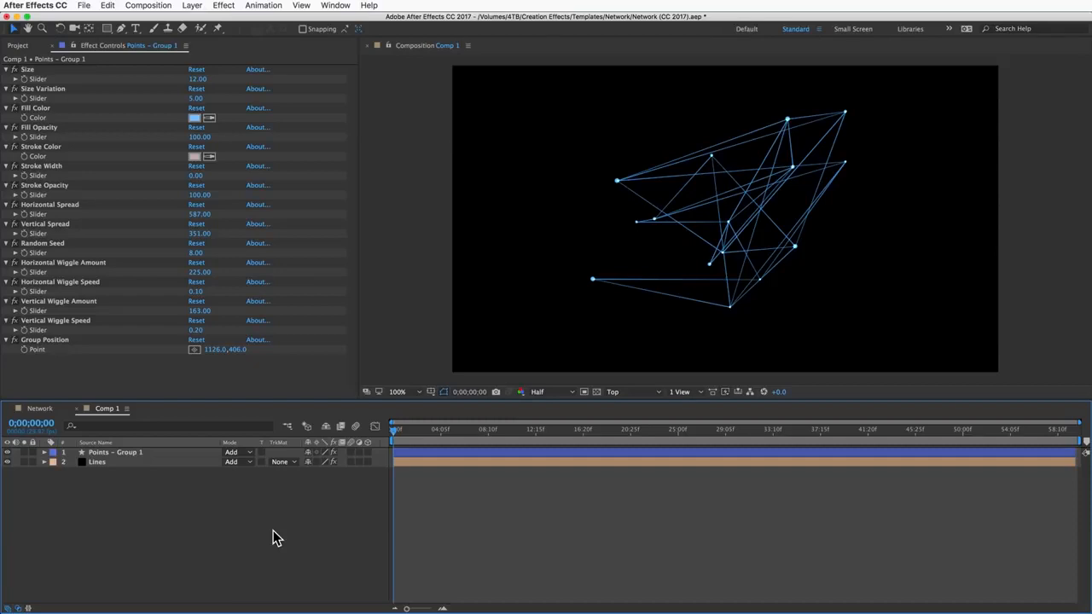
Change the composition's preset to Film (4K), 4096 by 3112 px at 24 frames per second.
{"action": "left_click", "coordinate": [134, 7]}
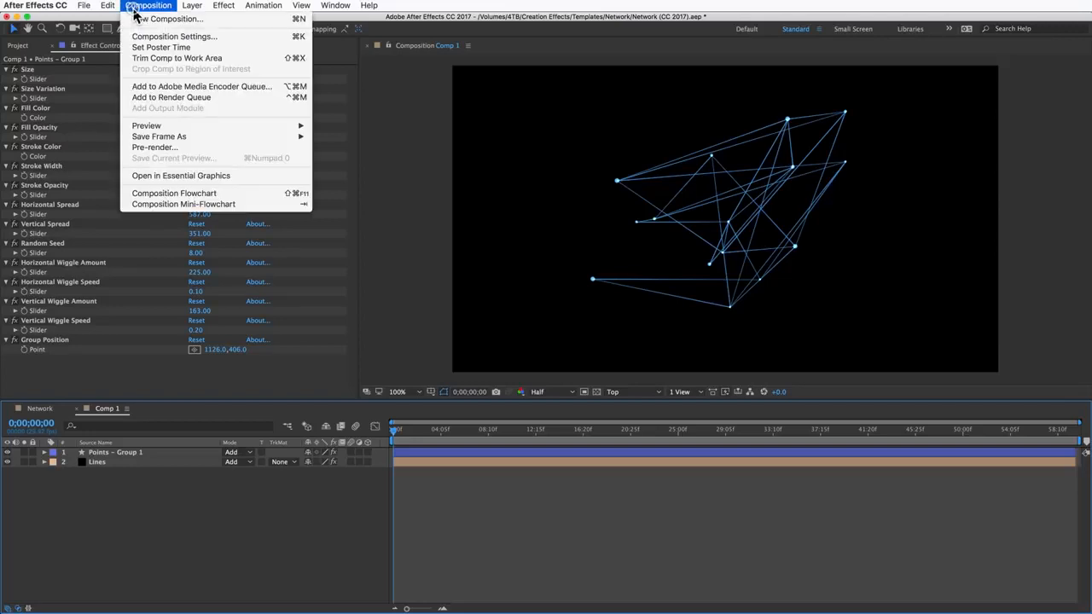
{"action": "left_click", "coordinate": [153, 37]}
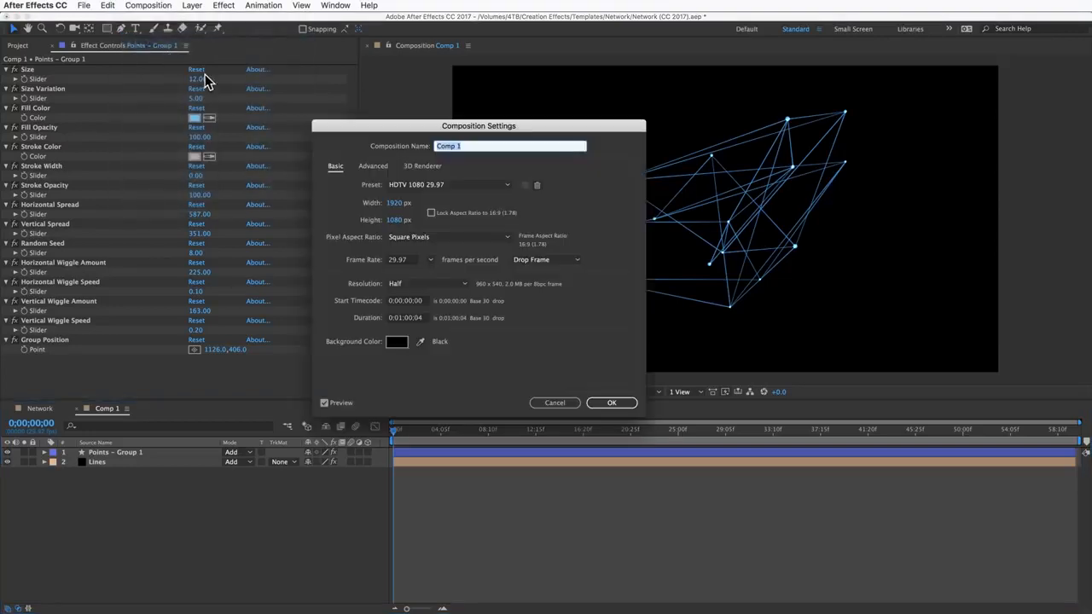
{"action": "left_click", "coordinate": [453, 185]}
{"action": "left_click", "coordinate": [413, 538]}
{"action": "left_click", "coordinate": [619, 407]}
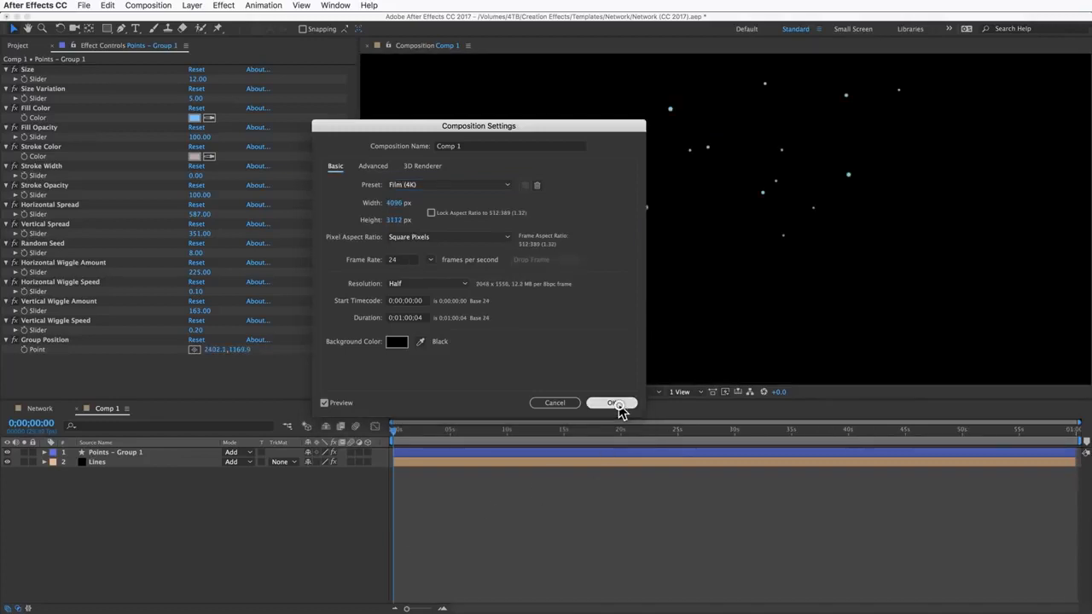
Resize the Lines solid to match the composition size, creating a new solid for this layer.
{"action": "key", "text": "z"}
{"action": "left_click", "coordinate": [762, 207], "text": "alt"}
{"action": "left_click", "coordinate": [763, 208], "text": "alt"}
{"action": "left_click", "coordinate": [697, 235]}
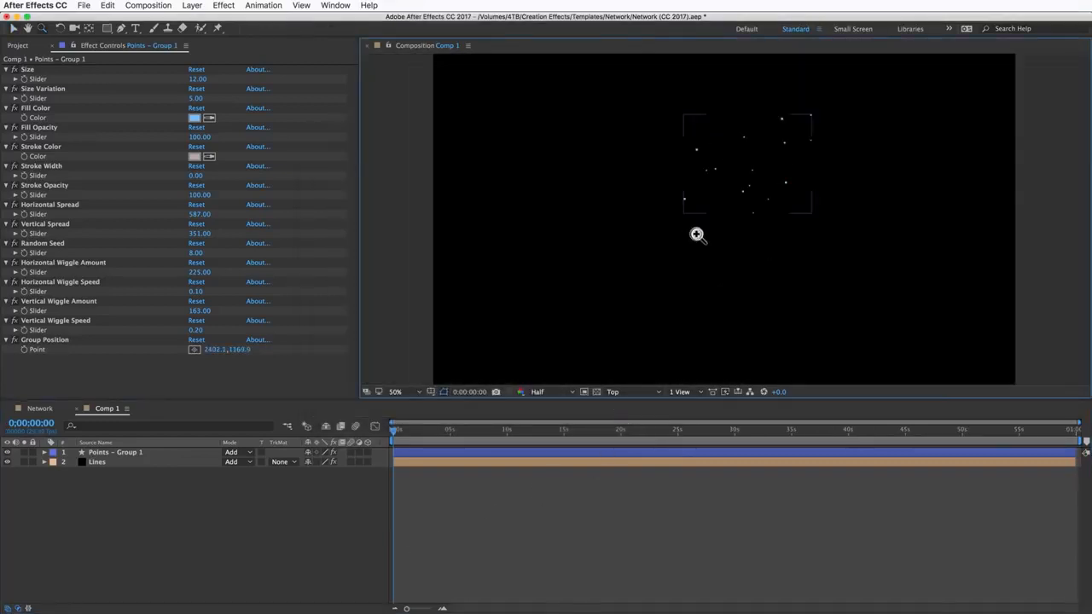
{"action": "key", "text": "v"}
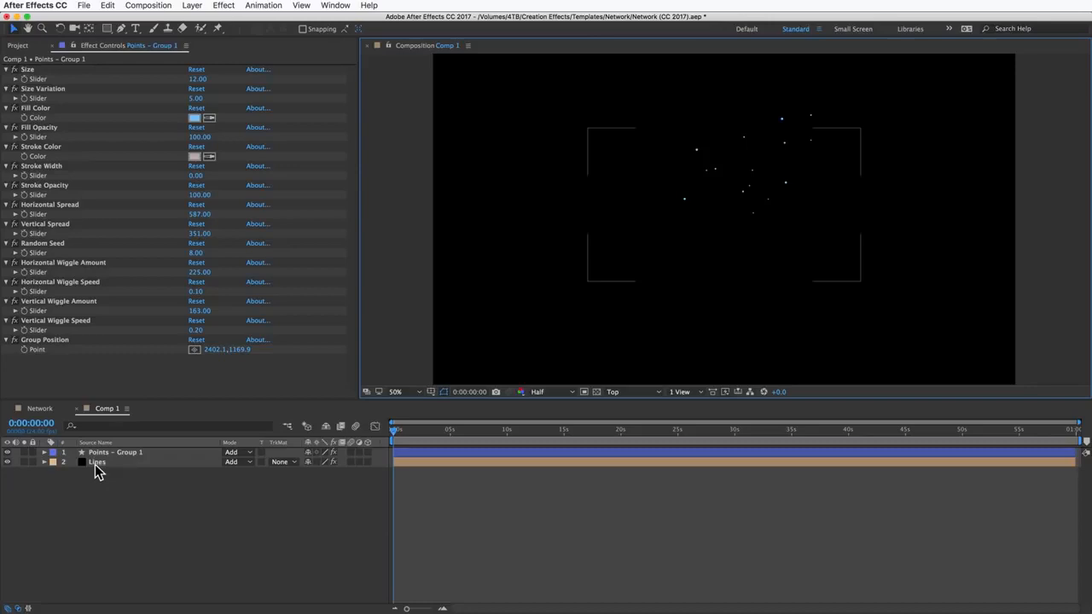
{"action": "left_click", "coordinate": [95, 462]}
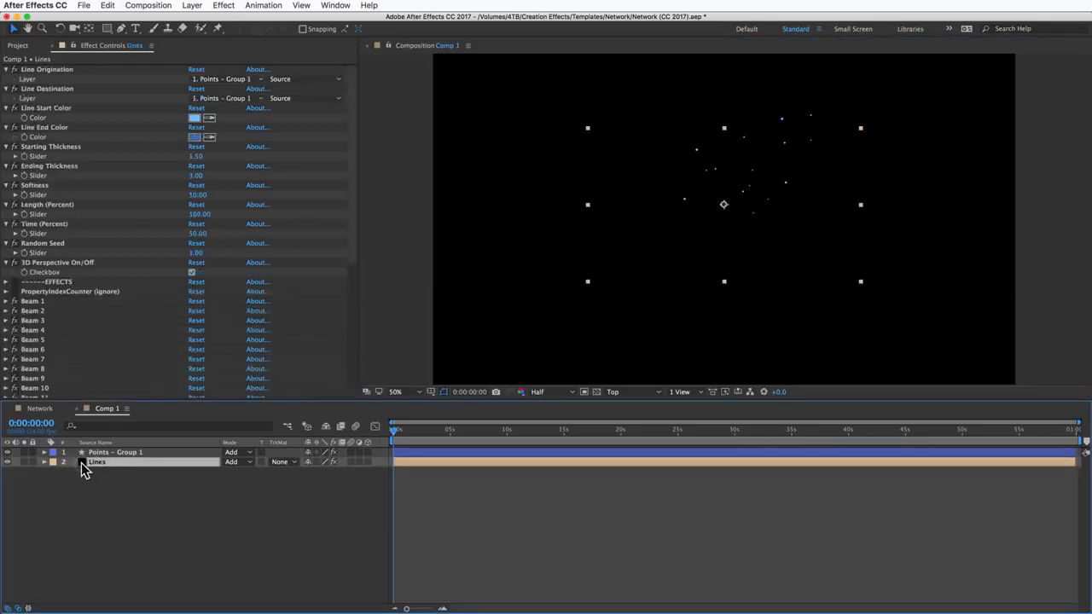
{"action": "left_click", "coordinate": [192, 6]}
{"action": "left_click", "coordinate": [200, 29]}
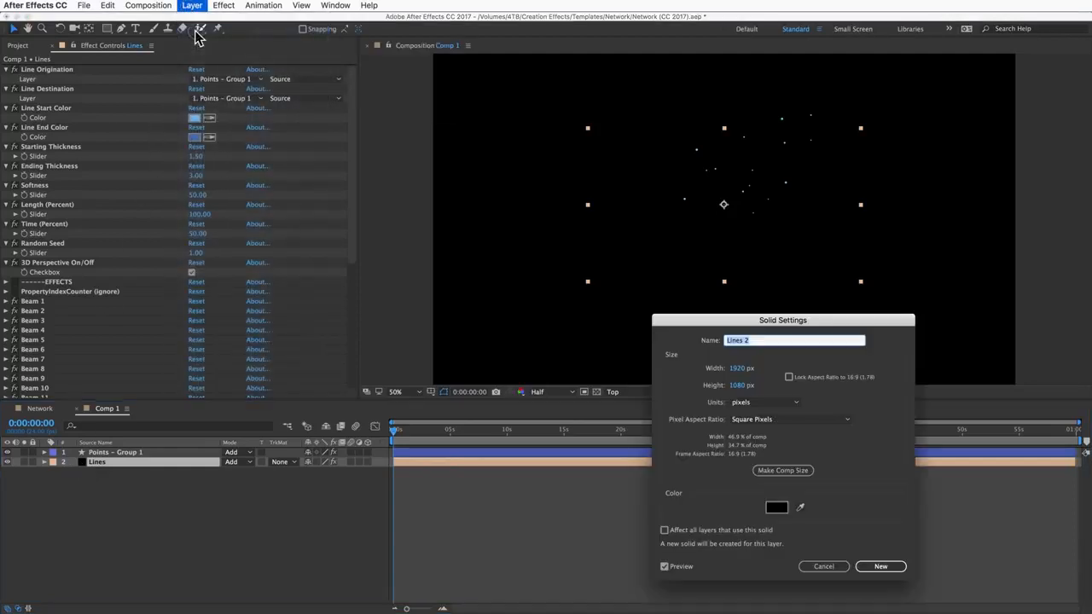
{"action": "left_click", "coordinate": [770, 471]}
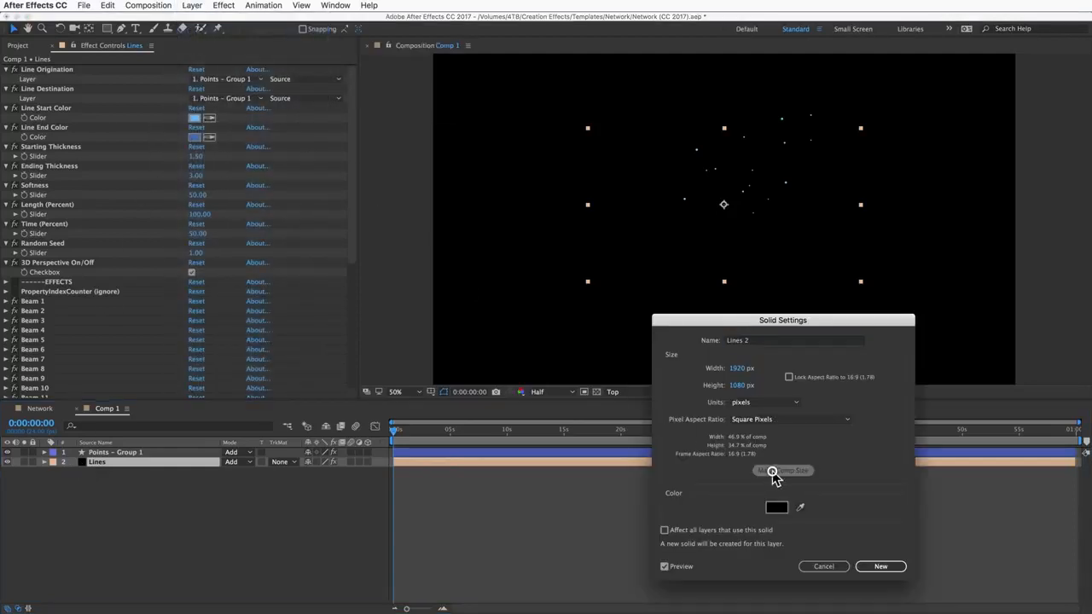
{"action": "left_click", "coordinate": [885, 566]}
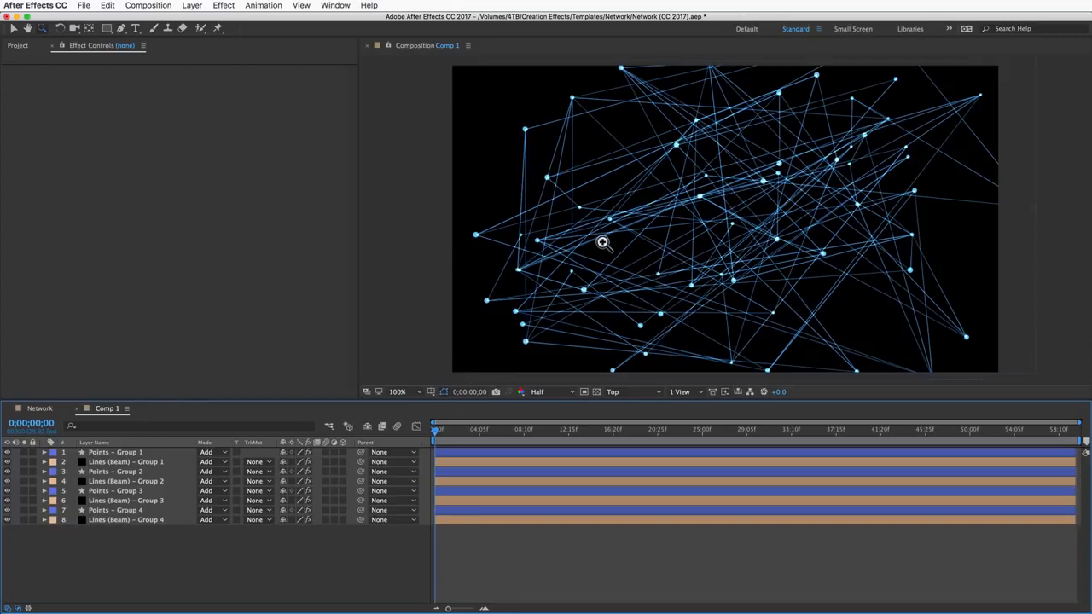
Make all eight Points and Lines (Beam) layers of Groups 1 to 4 three-dimensional.
{"action": "key", "text": "v"}
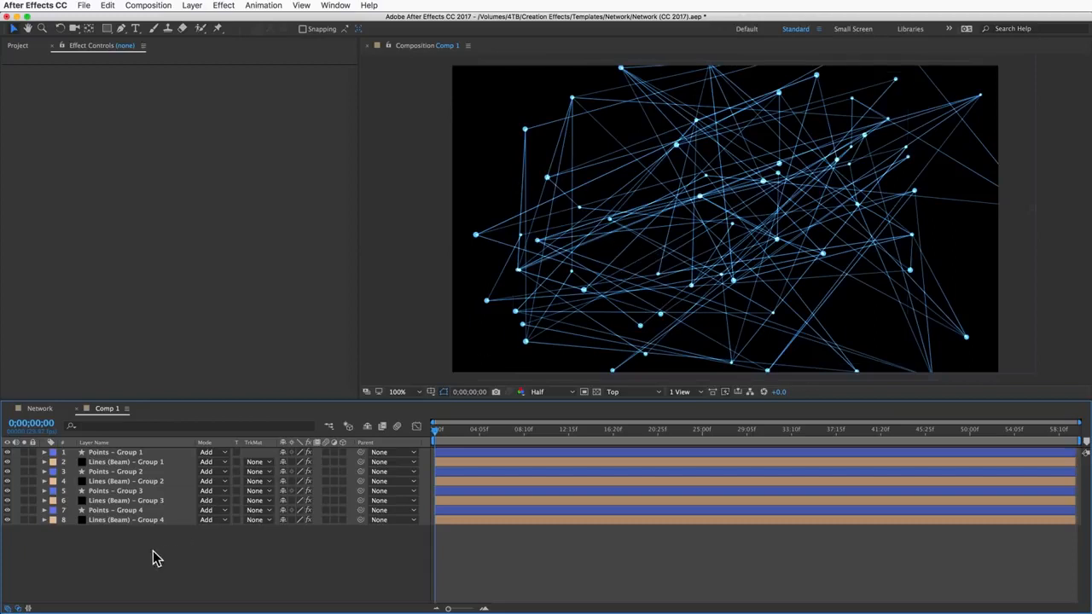
{"action": "left_click", "coordinate": [122, 452]}
{"action": "left_click", "coordinate": [154, 465], "text": "shift"}
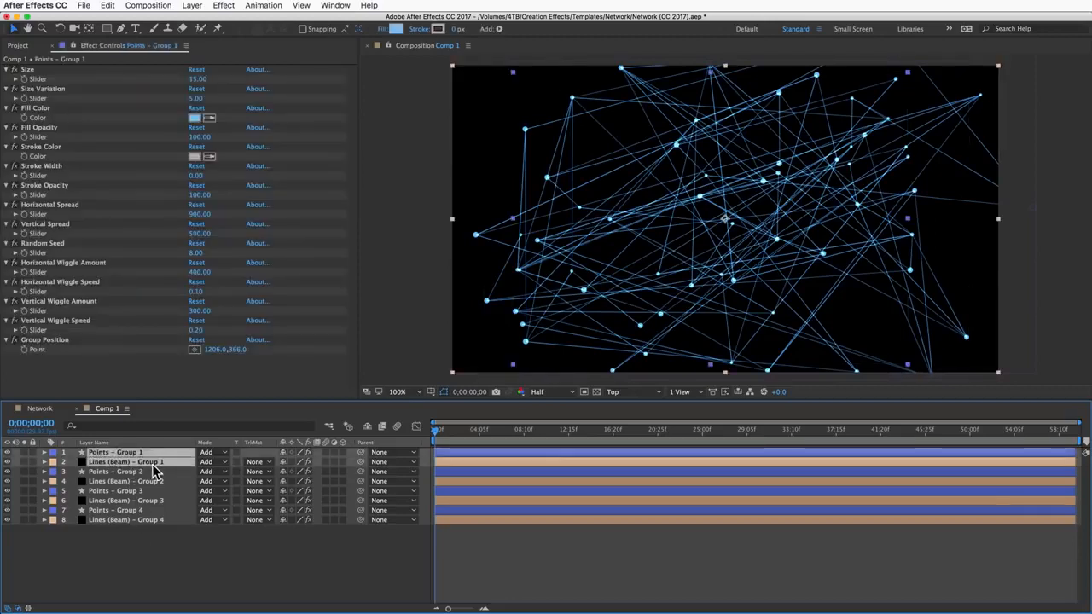
{"action": "left_click", "coordinate": [133, 471]}
{"action": "left_click", "coordinate": [133, 483], "text": "shift"}
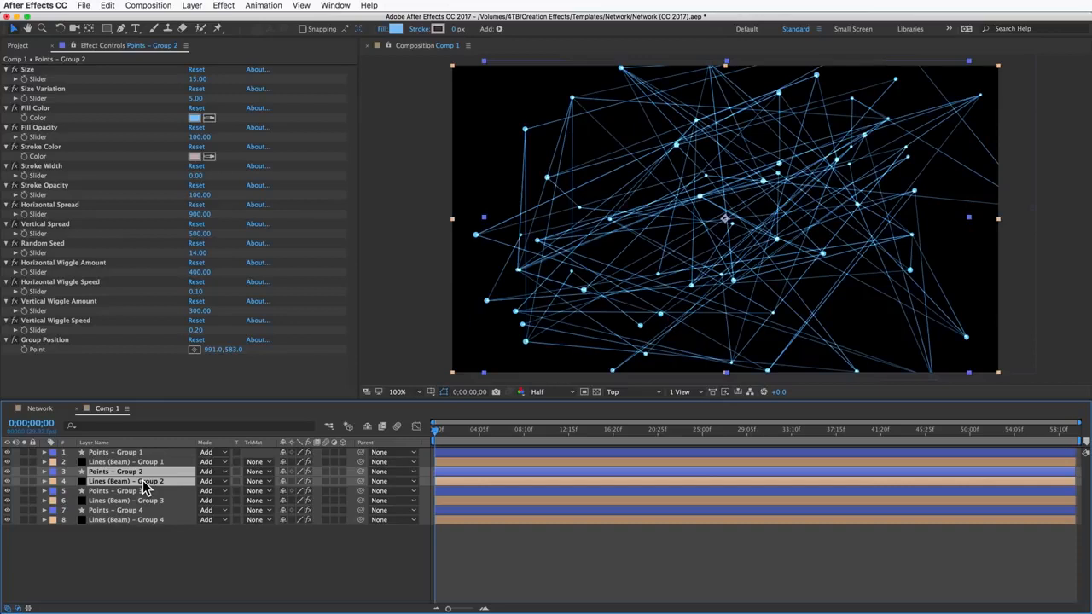
{"action": "left_click", "coordinate": [166, 540]}
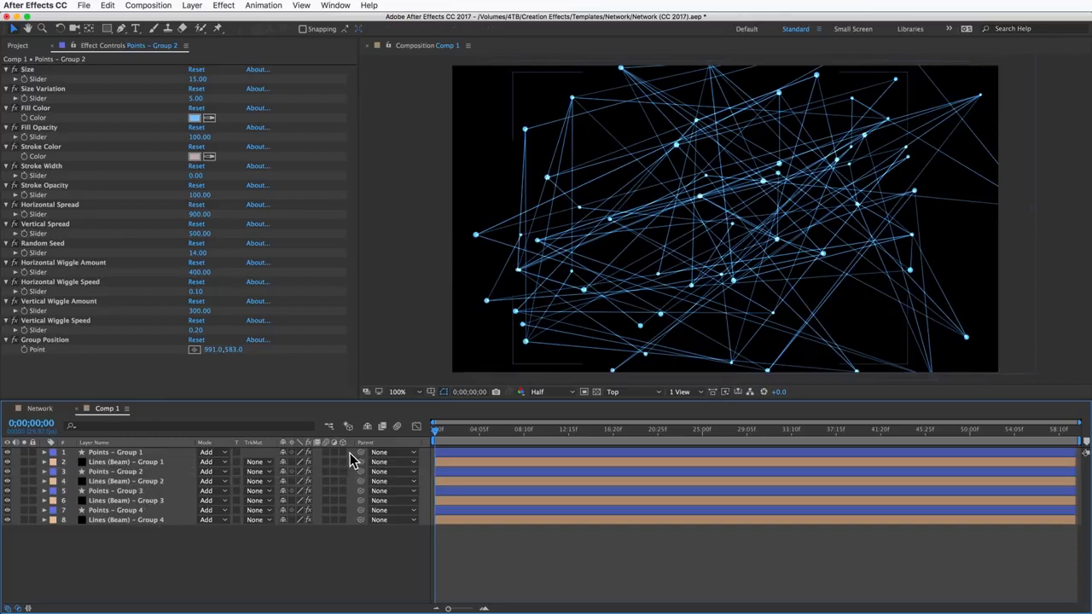
{"action": "left_click_drag", "start_coordinate": [343, 452], "coordinate": [337, 530]}
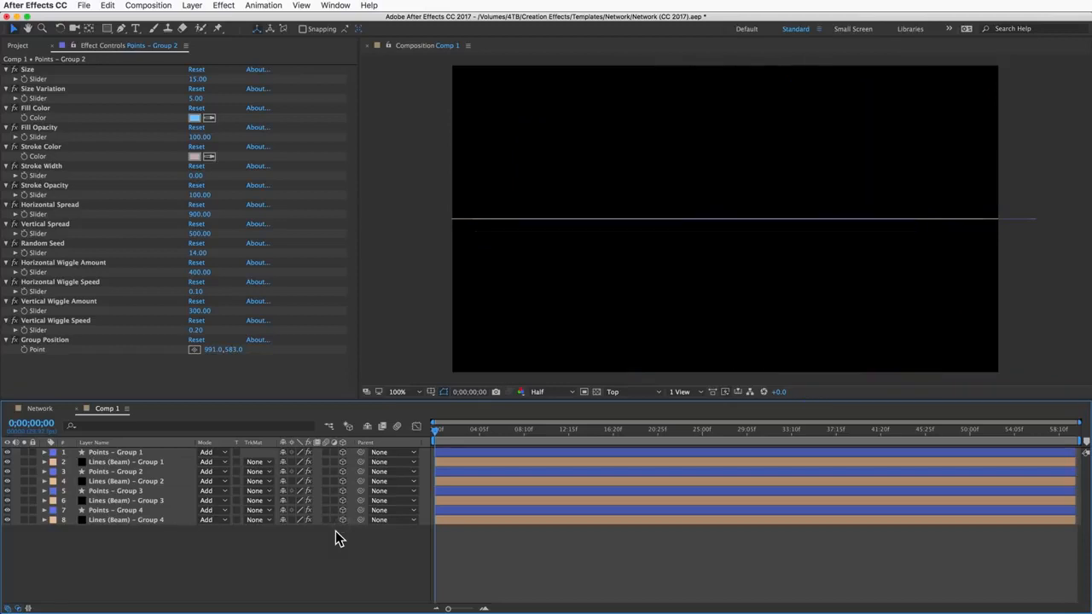
Add a two-node camera with depth of field enabled and an F-Stop of 0.5.
{"action": "left_click", "coordinate": [194, 8]}
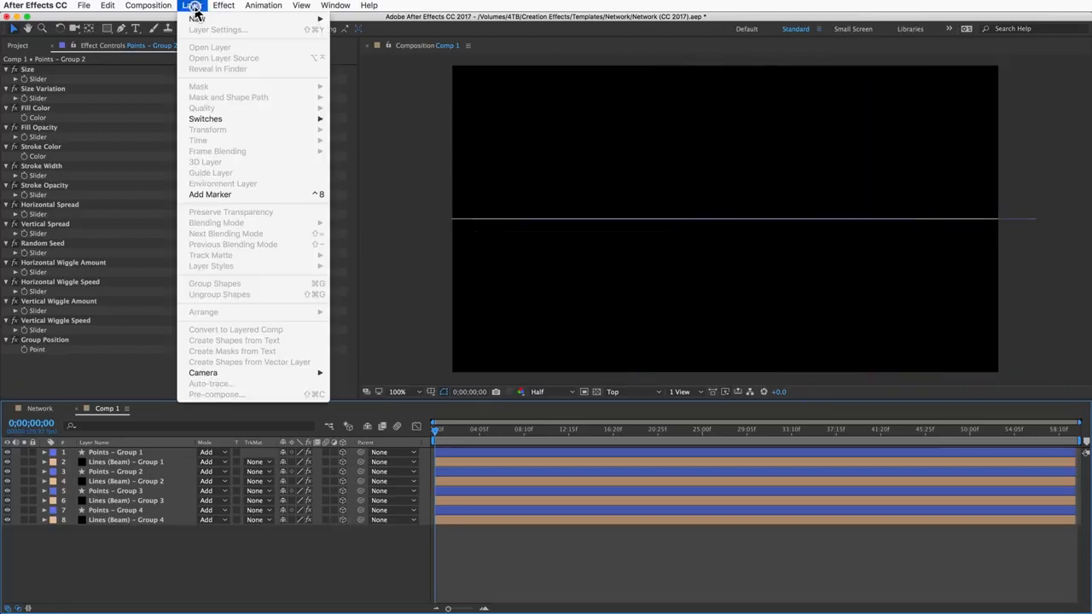
{"action": "mouse_move", "coordinate": [197, 19]}
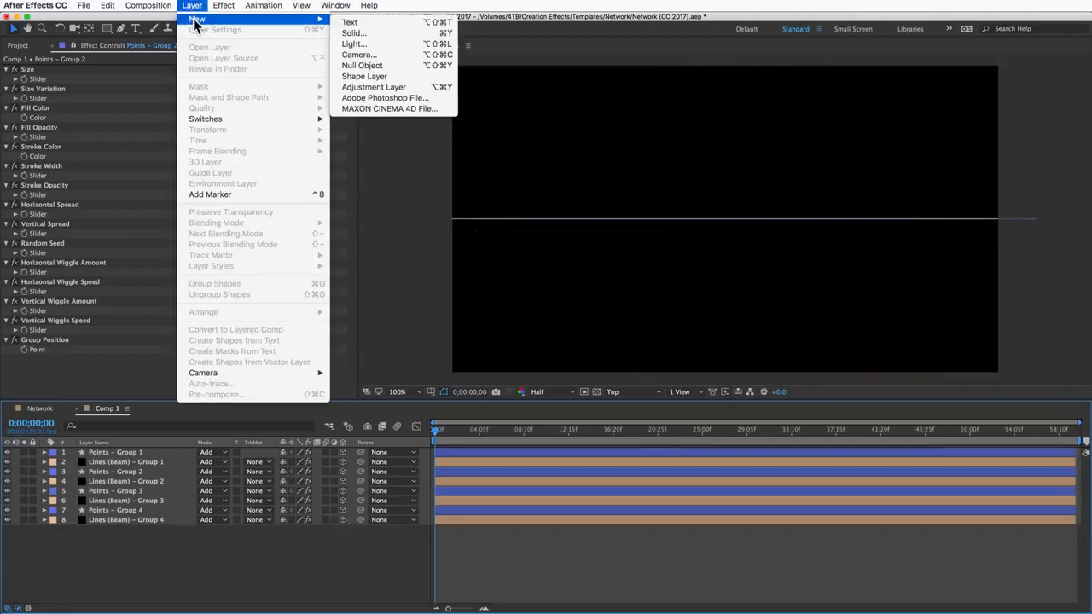
{"action": "left_click", "coordinate": [362, 56]}
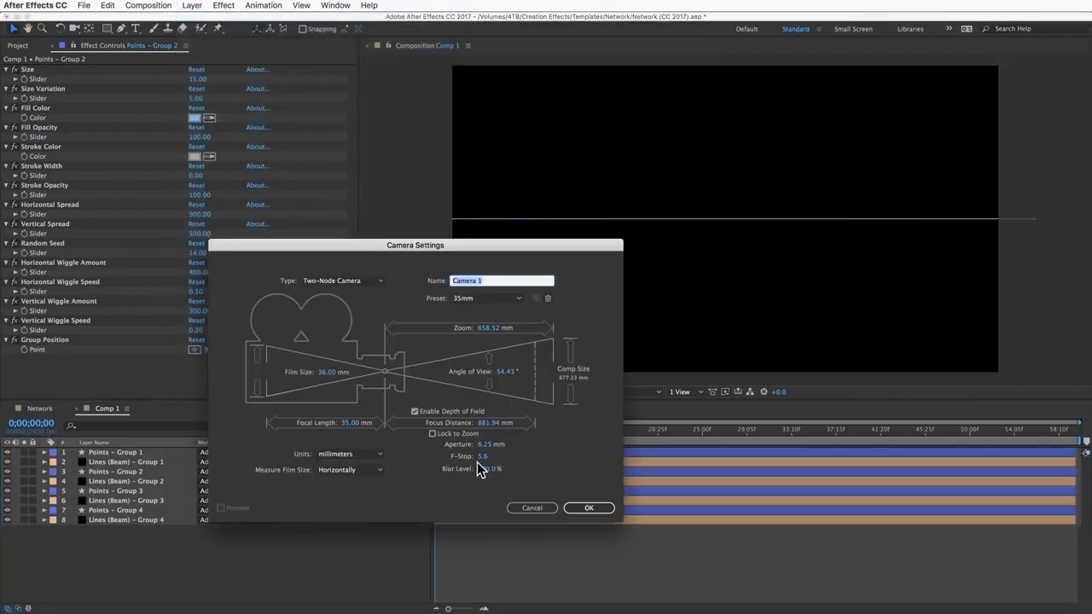
{"action": "left_click", "coordinate": [481, 458]}
{"action": "type", "text": "0.5"}
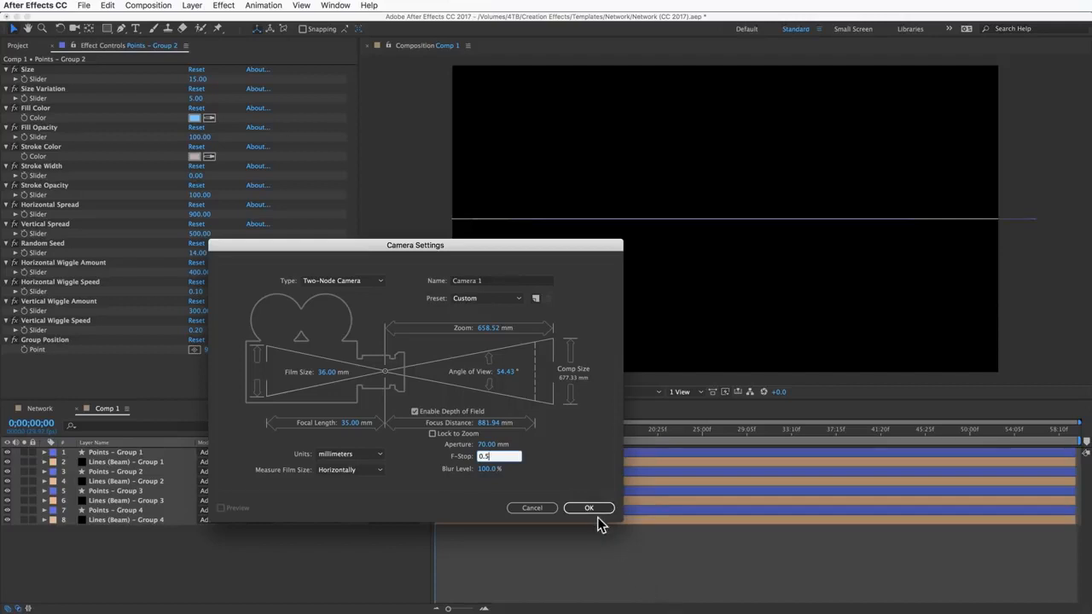
{"action": "left_click", "coordinate": [594, 510]}
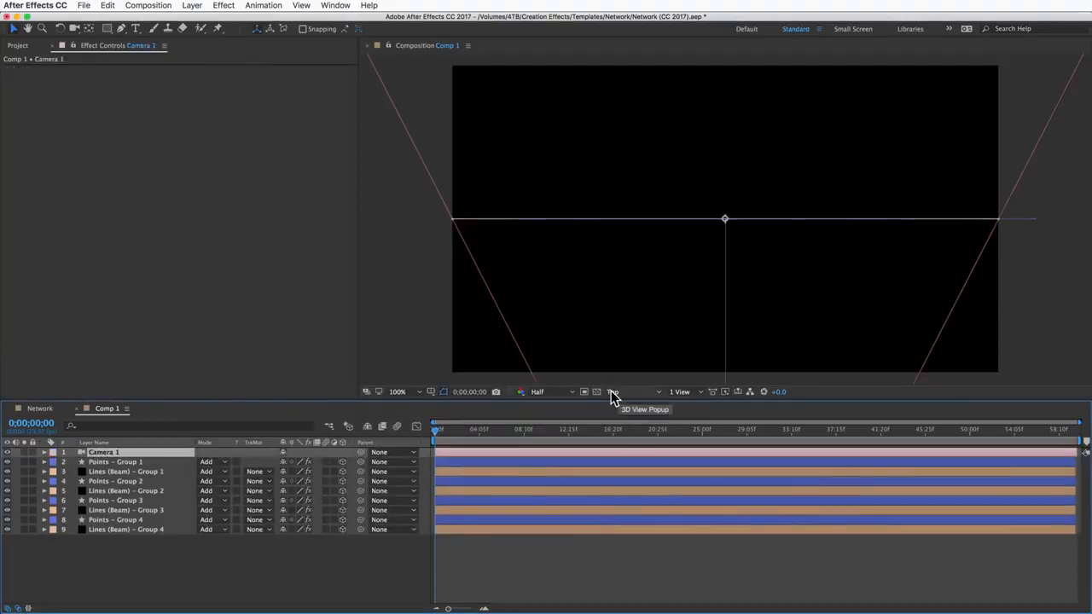
Set the camera's Focus Distance to 1873 pixels so the focal plane lines up with the layers.
{"action": "key", "text": "z"}
{"action": "left_click", "coordinate": [732, 285], "text": "alt"}
{"action": "left_click", "coordinate": [732, 285], "text": "alt"}
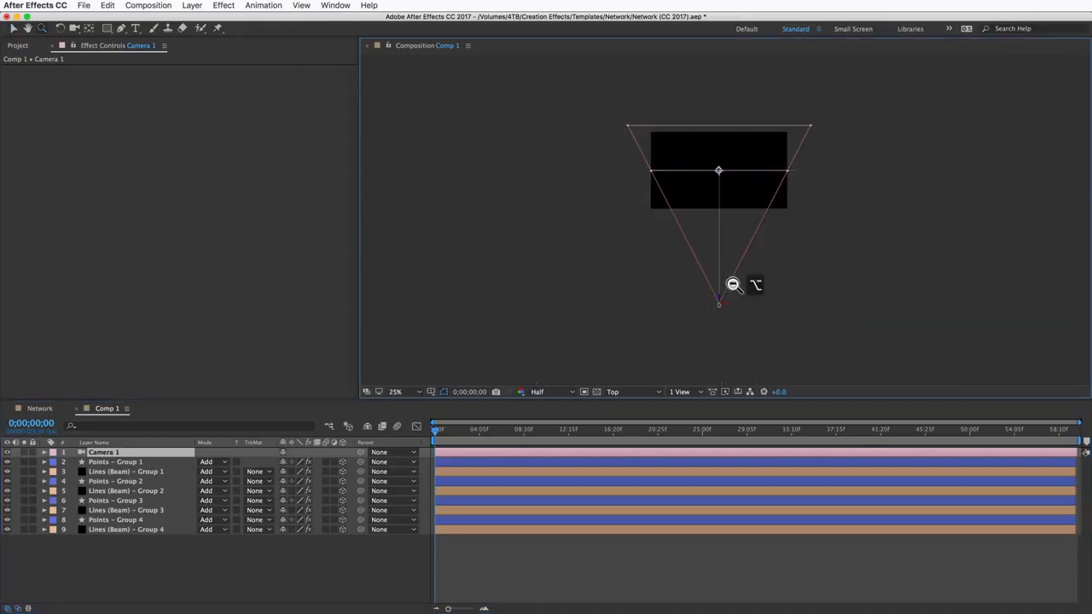
{"action": "key", "text": "v"}
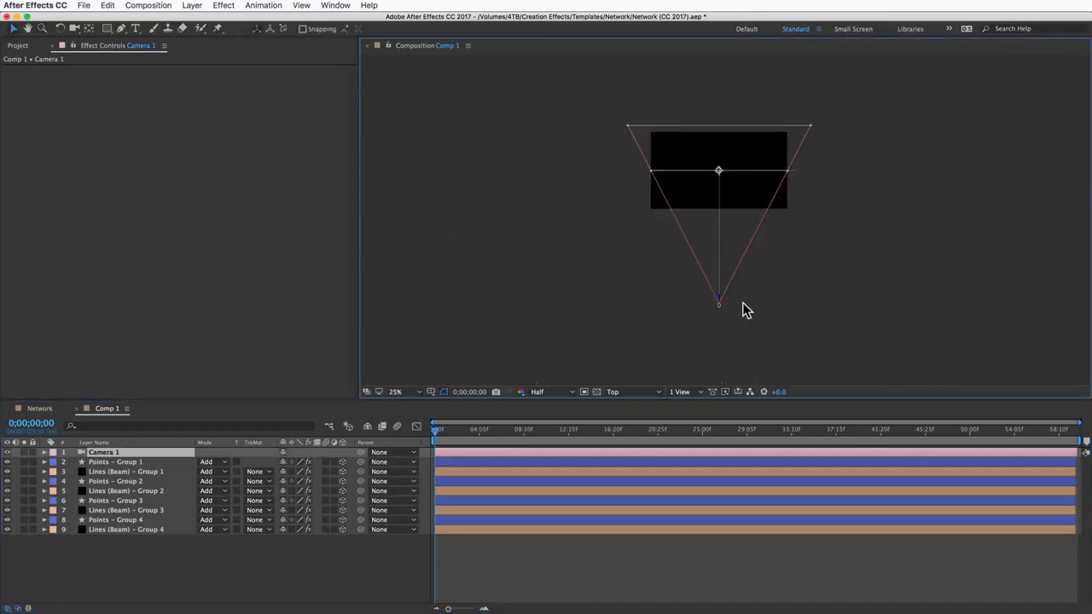
{"action": "left_click", "coordinate": [45, 453]}
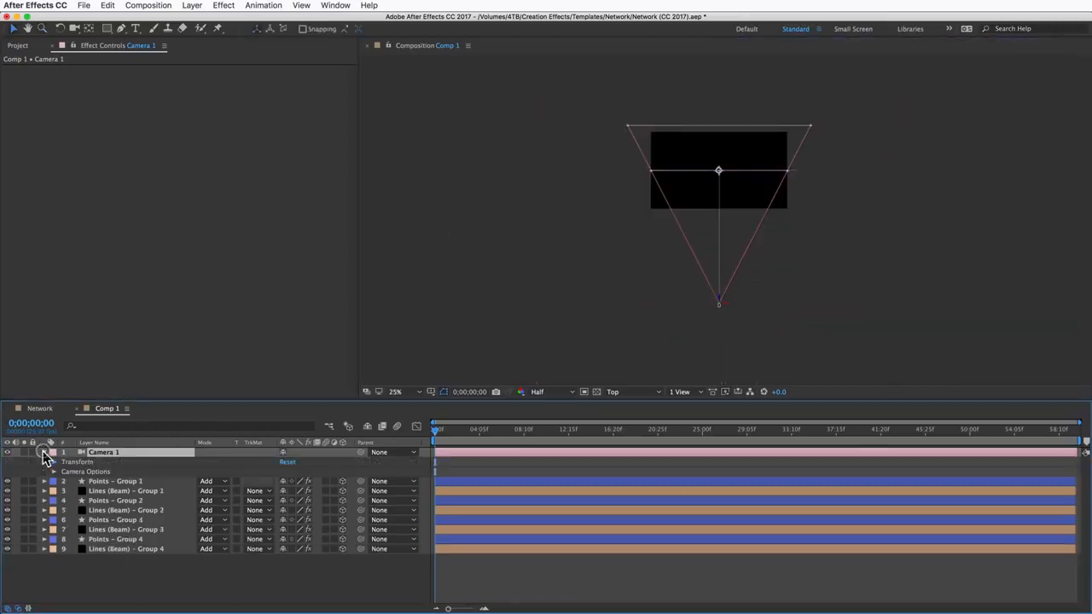
{"action": "left_click", "coordinate": [53, 472]}
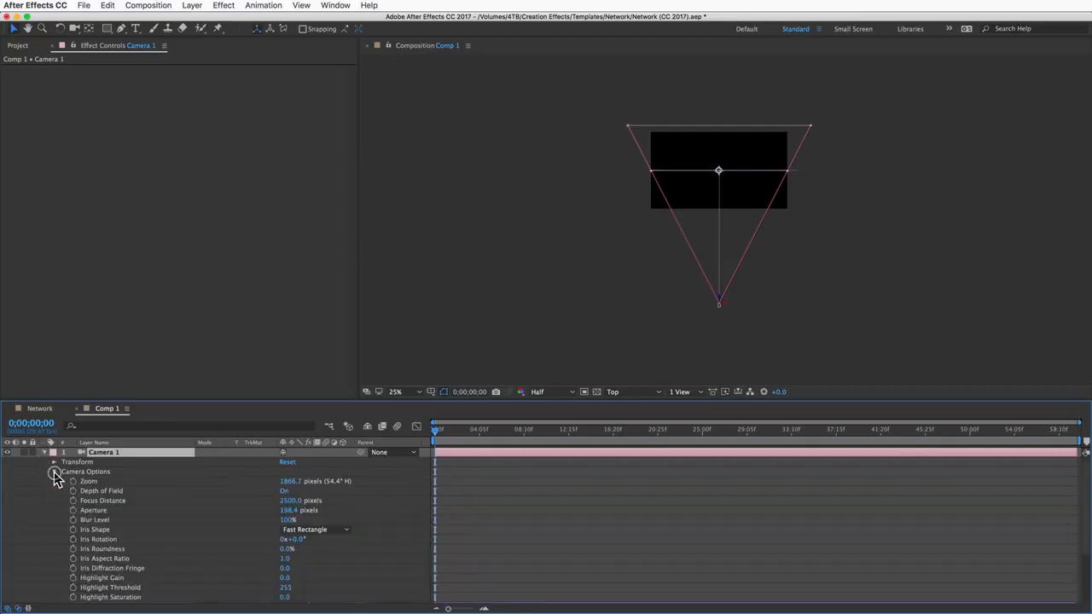
{"action": "left_click", "coordinate": [100, 501]}
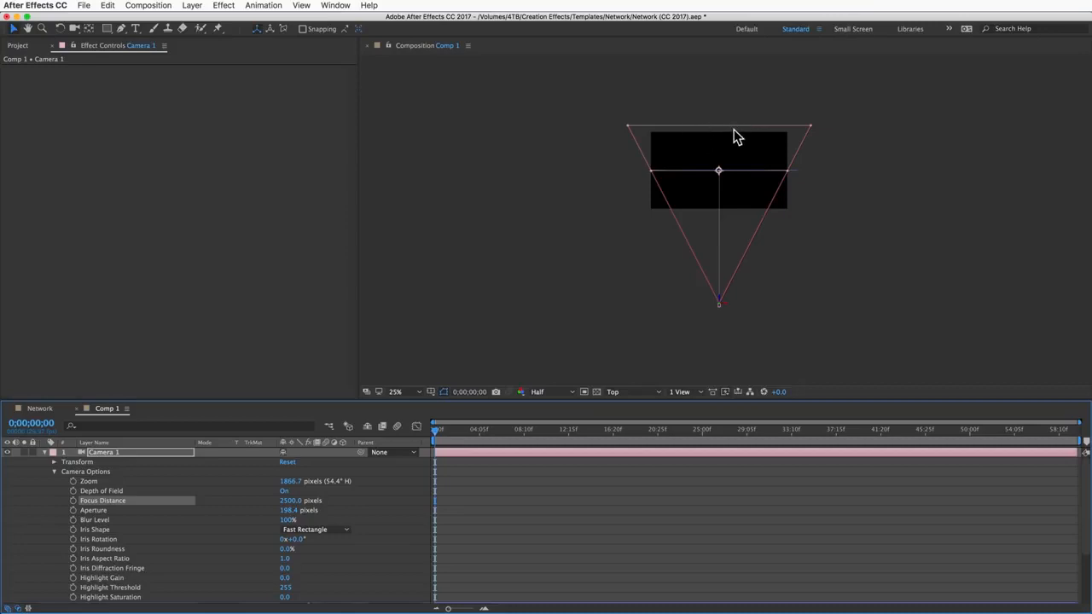
{"action": "left_click_drag", "start_coordinate": [290, 502], "coordinate": [263, 504]}
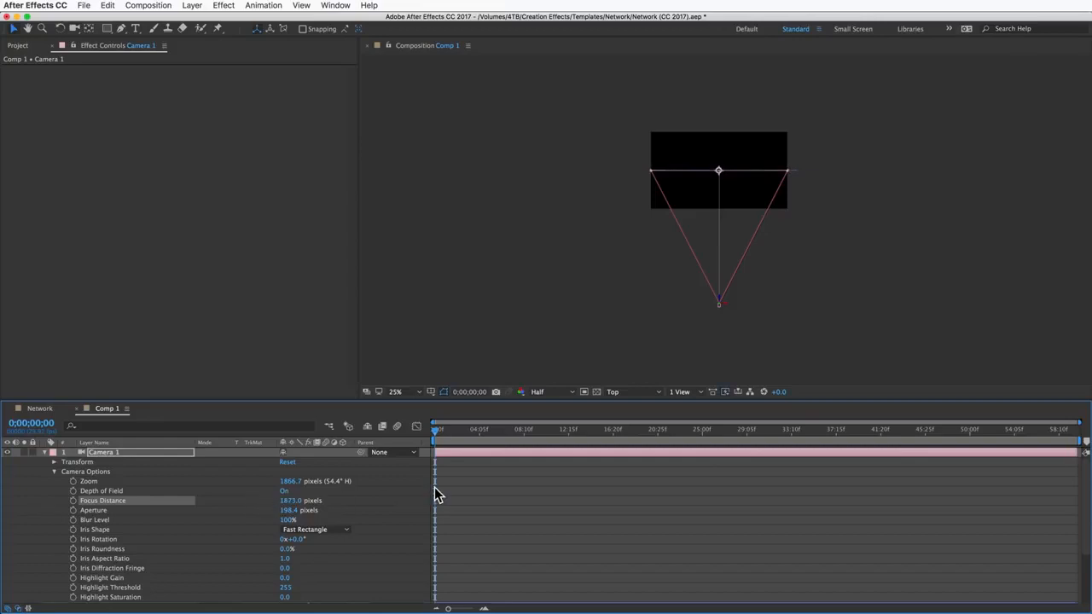
{"action": "left_click", "coordinate": [44, 452]}
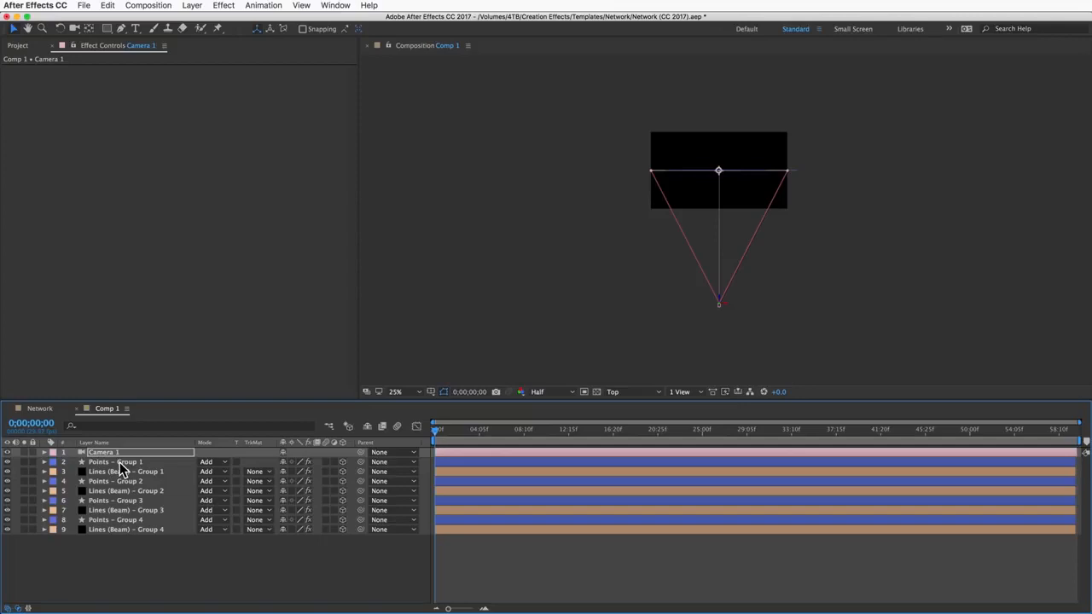
Parent each of the four Lines (Beam) layers to the Points layer of the same group.
{"action": "left_click", "coordinate": [123, 472]}
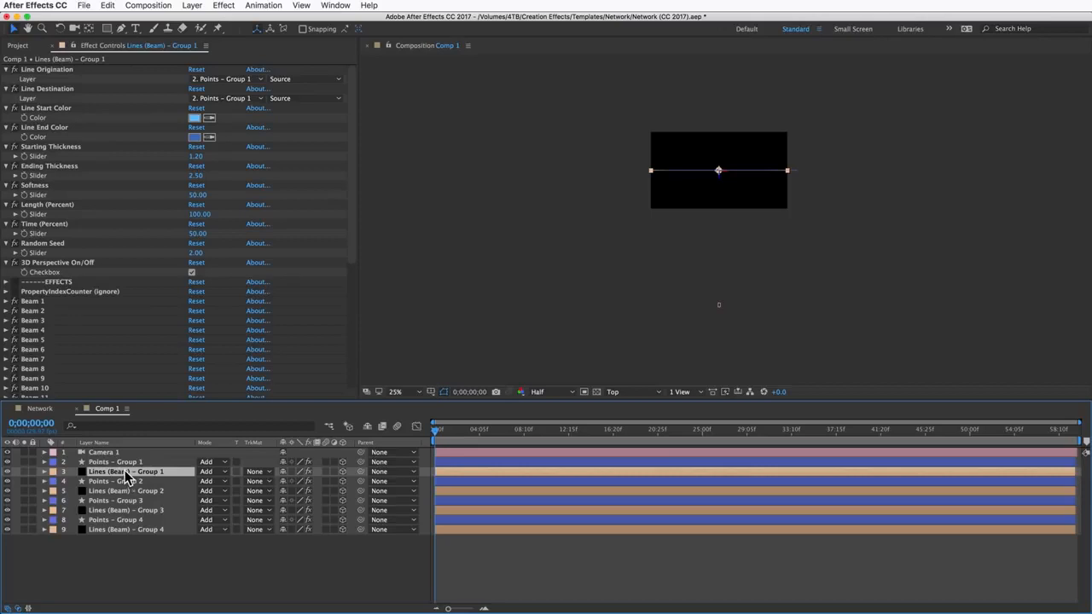
{"action": "left_click", "coordinate": [121, 463]}
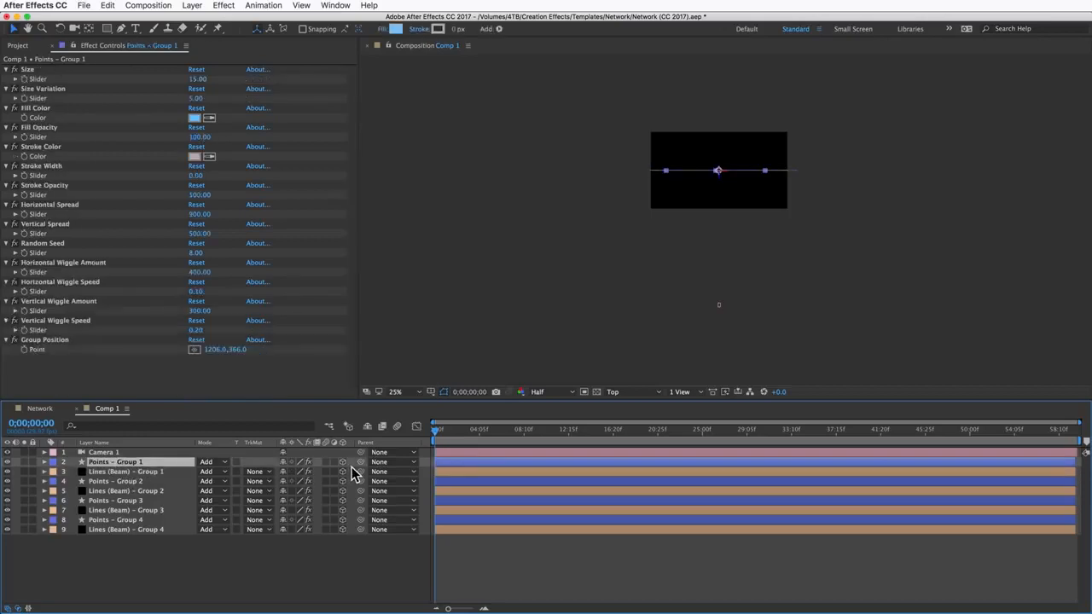
{"action": "left_click_drag", "start_coordinate": [361, 472], "coordinate": [168, 463]}
{"action": "left_click_drag", "start_coordinate": [361, 491], "coordinate": [165, 487]}
{"action": "left_click_drag", "start_coordinate": [360, 510], "coordinate": [162, 501]}
{"action": "left_click_drag", "start_coordinate": [361, 530], "coordinate": [165, 521]}
{"action": "left_click", "coordinate": [182, 562]}
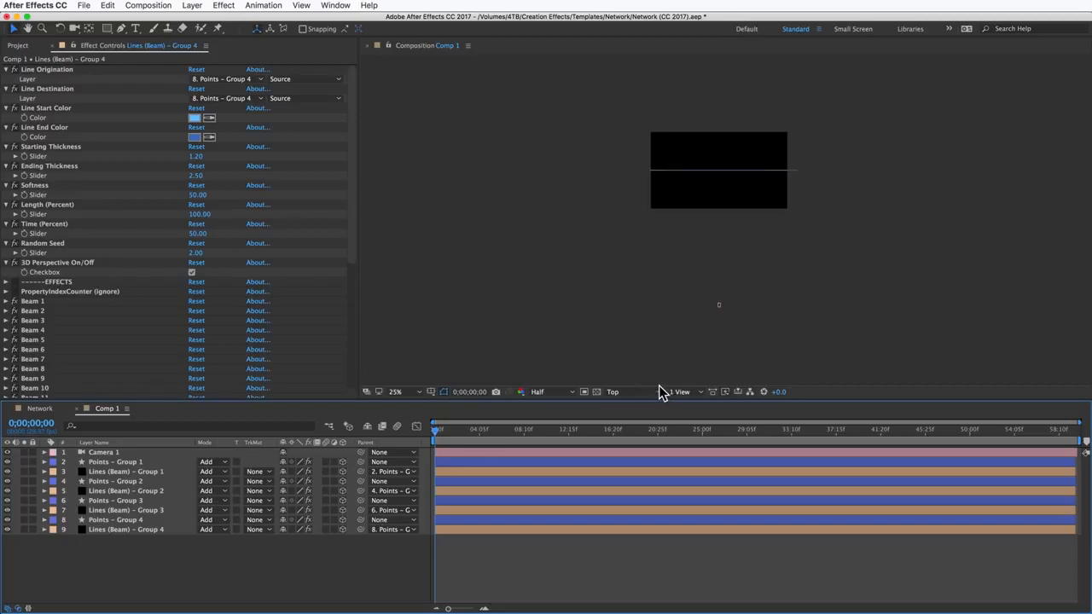
Switch the composition's 3D view from Top to Active Camera.
{"action": "left_click", "coordinate": [627, 393]}
{"action": "left_click", "coordinate": [635, 404]}
{"action": "key", "text": "z"}
{"action": "left_click", "coordinate": [724, 167]}
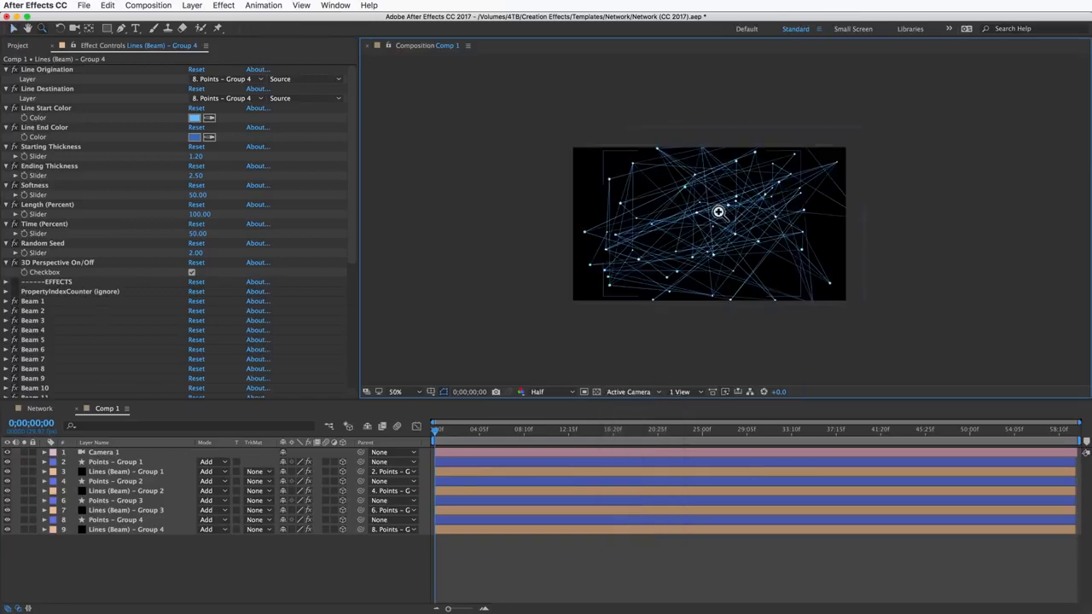
{"action": "left_click", "coordinate": [714, 221]}
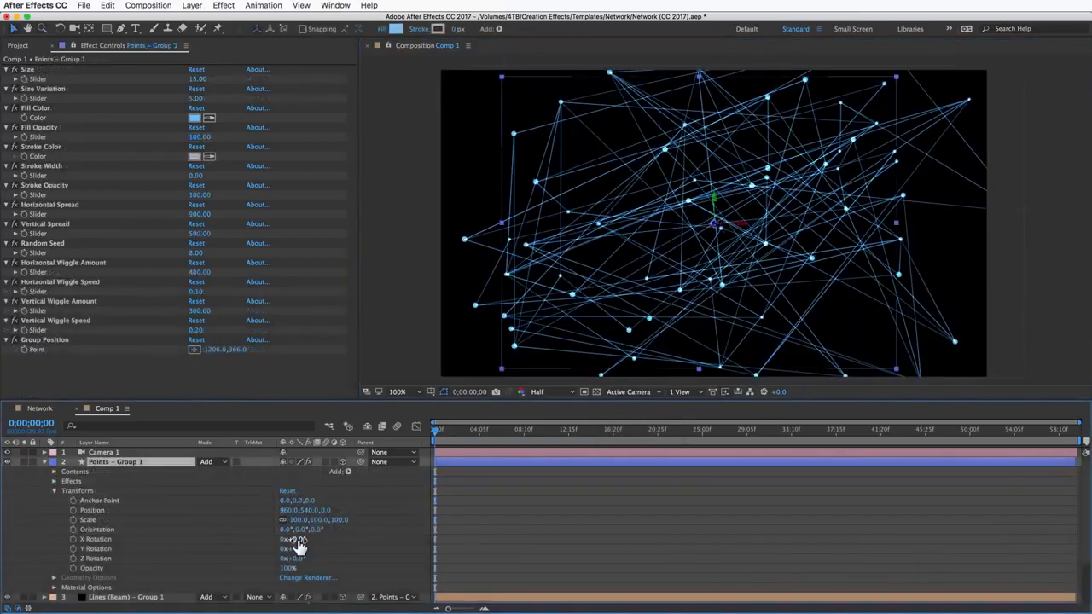
Rotate the Points layers of the four groups differently on their X and Y axes, with Points – Group 4 at X 31° and Y 6°.
{"action": "mouse_move", "coordinate": [299, 545]}
{"action": "left_mouse_down"}
{"action": "mouse_move", "coordinate": [316, 539]}
{"action": "mouse_move", "coordinate": [304, 553]}
{"action": "mouse_move", "coordinate": [316, 551]}
{"action": "left_mouse_up"}
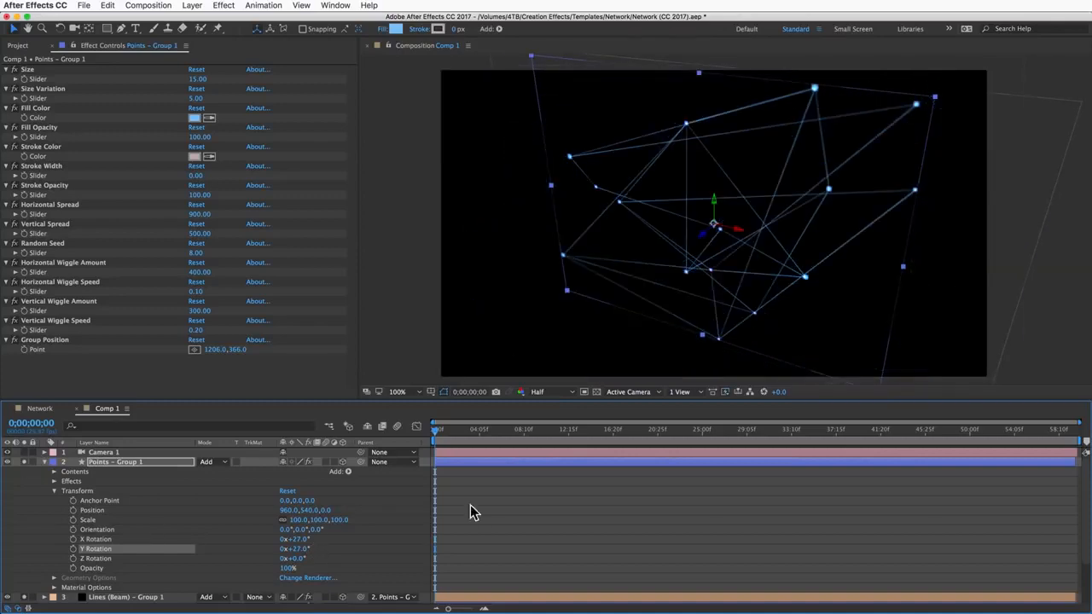
{"action": "left_click_drag", "start_coordinate": [294, 539], "coordinate": [239, 539]}
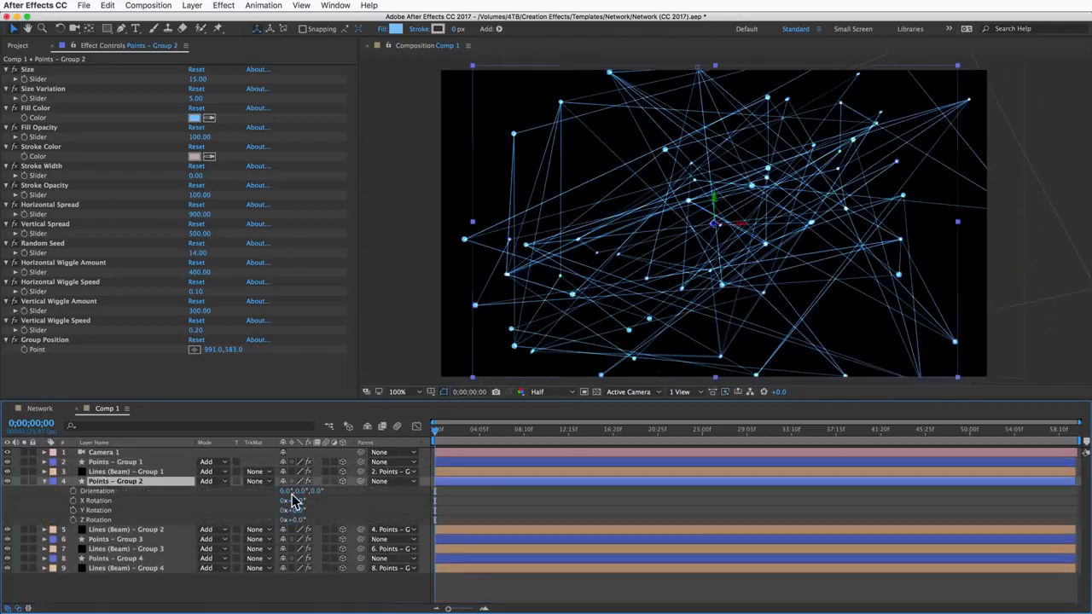
{"action": "left_click_drag", "start_coordinate": [295, 529], "coordinate": [336, 535]}
{"action": "key", "text": "r"}
{"action": "left_click_drag", "start_coordinate": [293, 539], "coordinate": [316, 552]}
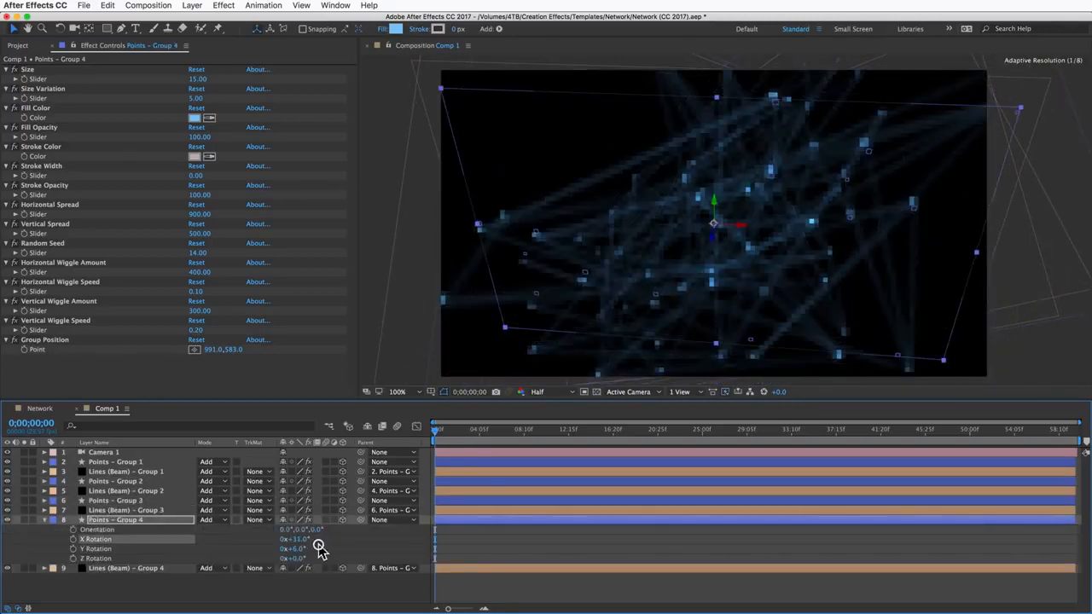
Move the Points – Group 4 layer toward the camera by setting its Z position to -986.
{"action": "left_click", "coordinate": [171, 522]}
{"action": "key", "text": "p"}
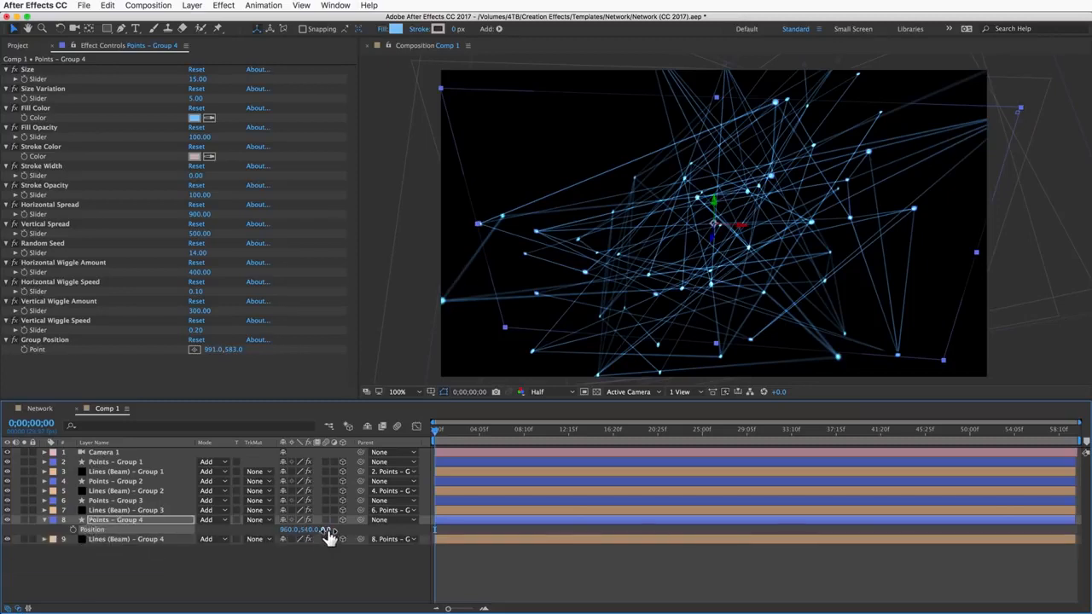
{"action": "left_click_drag", "start_coordinate": [326, 530], "coordinate": [11, 583]}
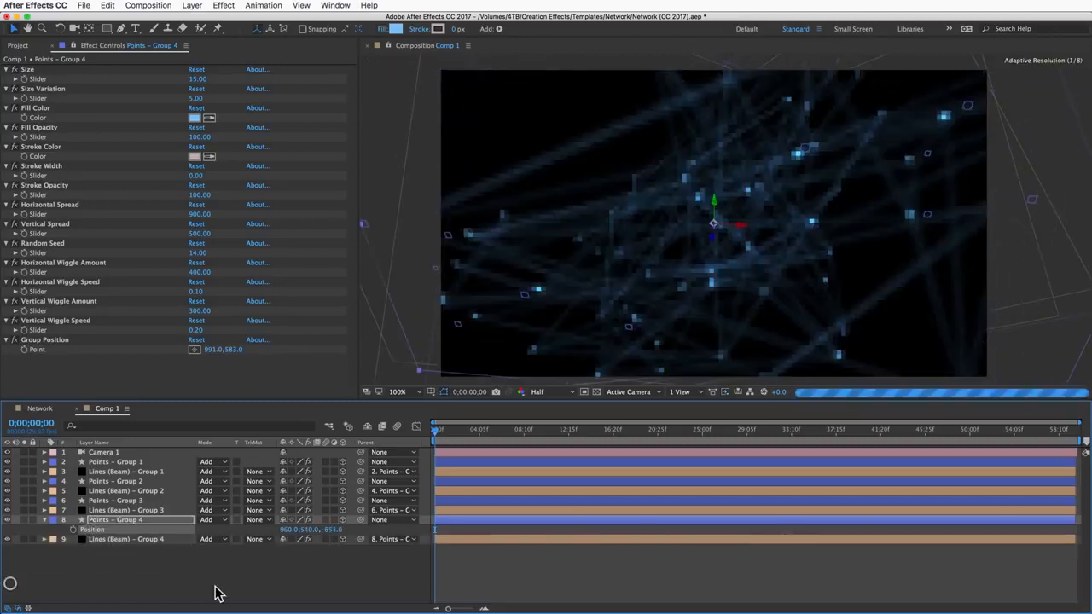
{"action": "left_click_drag", "start_coordinate": [333, 530], "coordinate": [162, 554]}
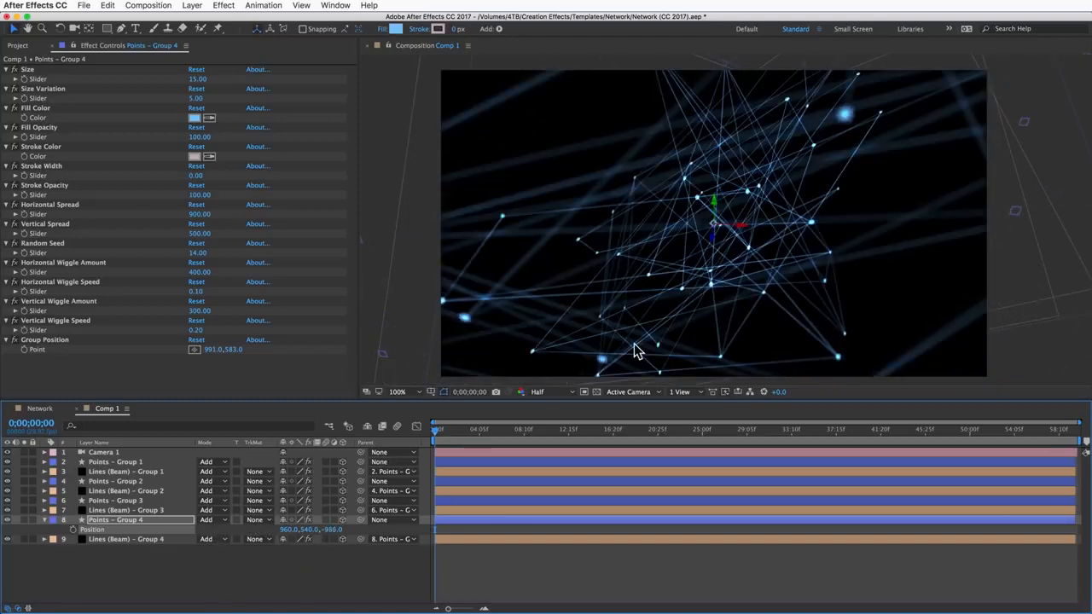
{"action": "left_click", "coordinate": [229, 572]}
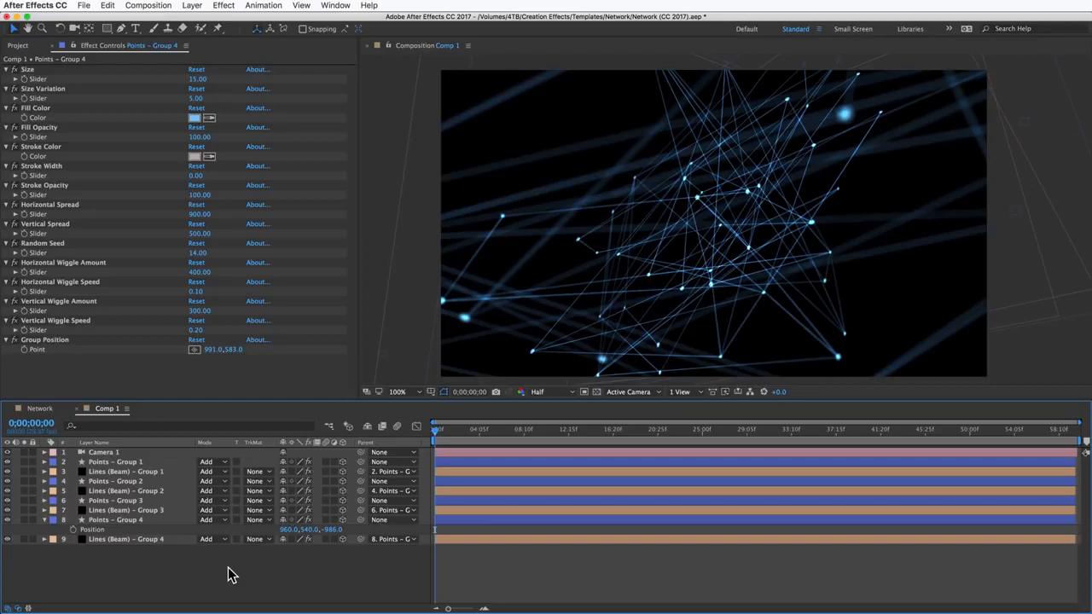
Raise the depth-of-field Blur Level of Camera 1 to about 188%.
{"action": "left_click", "coordinate": [101, 454]}
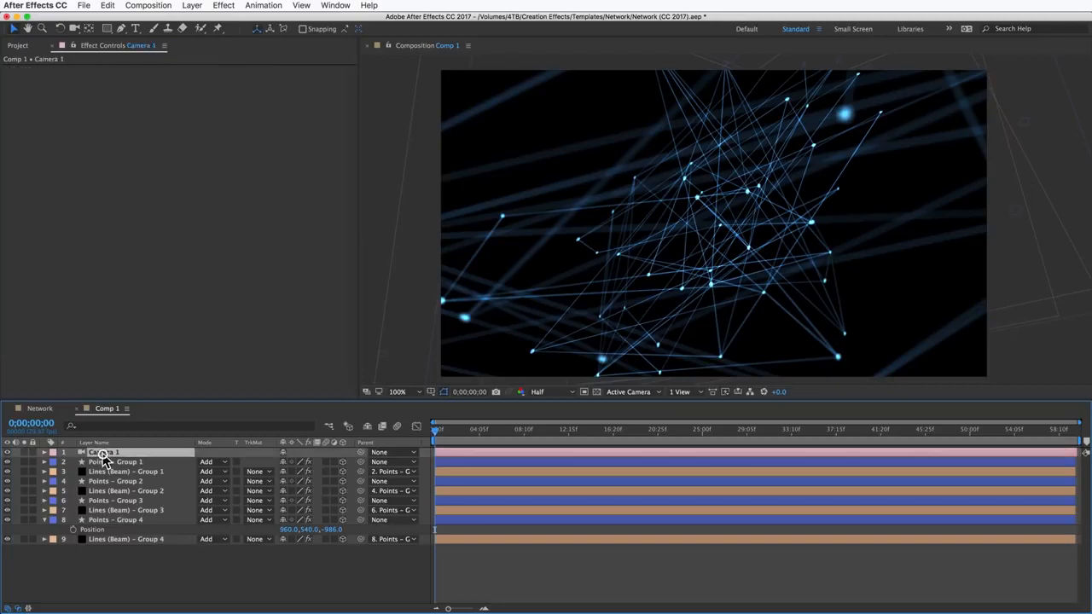
{"action": "double_click", "coordinate": [102, 454]}
{"action": "left_click_drag", "start_coordinate": [488, 469], "coordinate": [536, 475]}
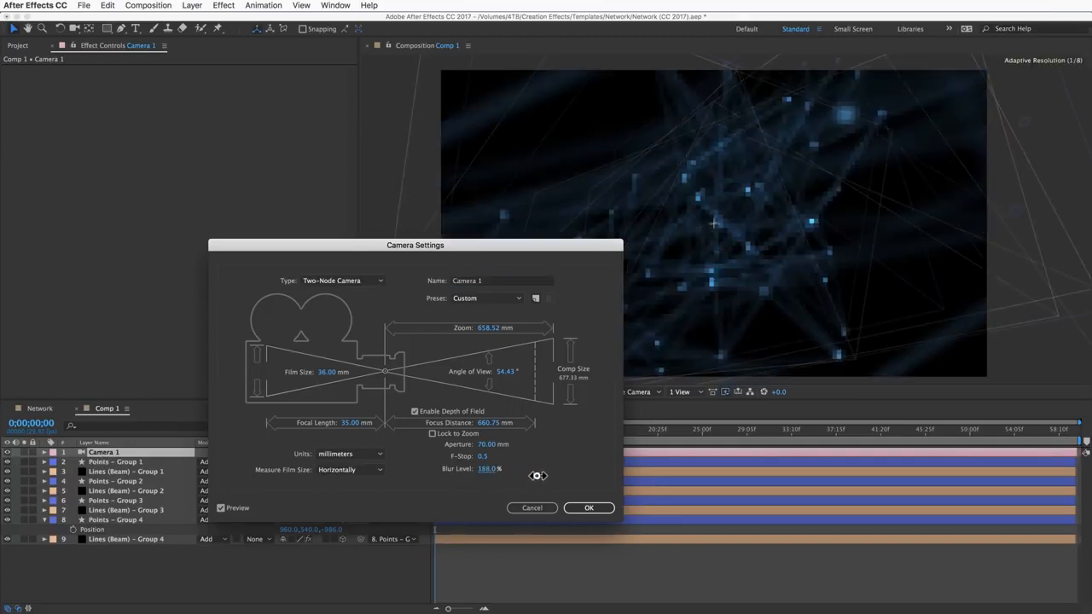
{"action": "left_click", "coordinate": [585, 509]}
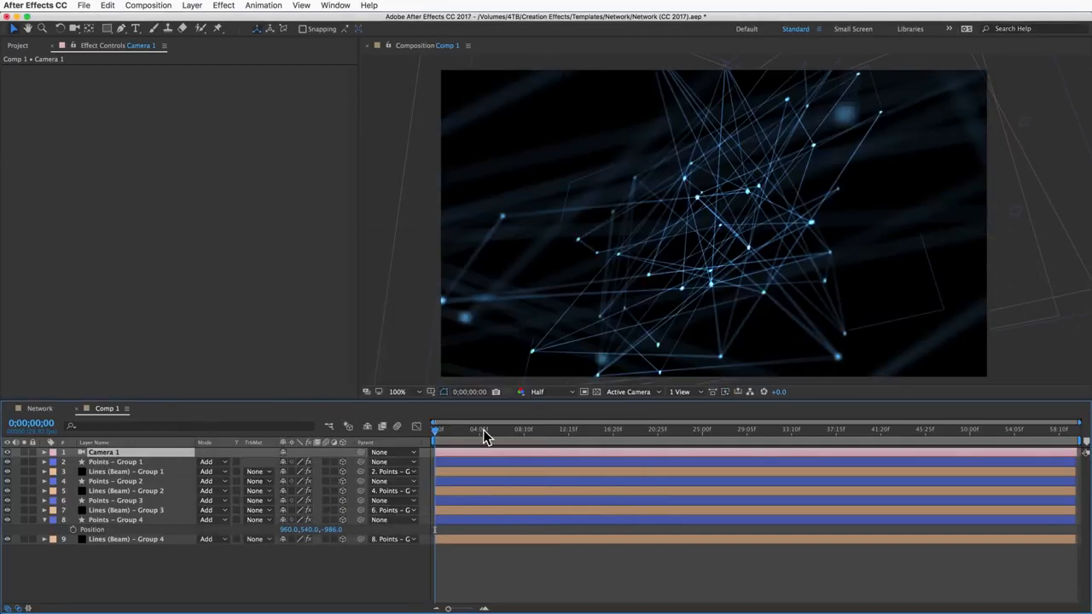
Animate Camera 1's Position with keyframes from X about 561 at 0;00;00;00 to X about 1370 at 0;00;06;18, and preview the motion.
{"action": "key", "text": "p"}
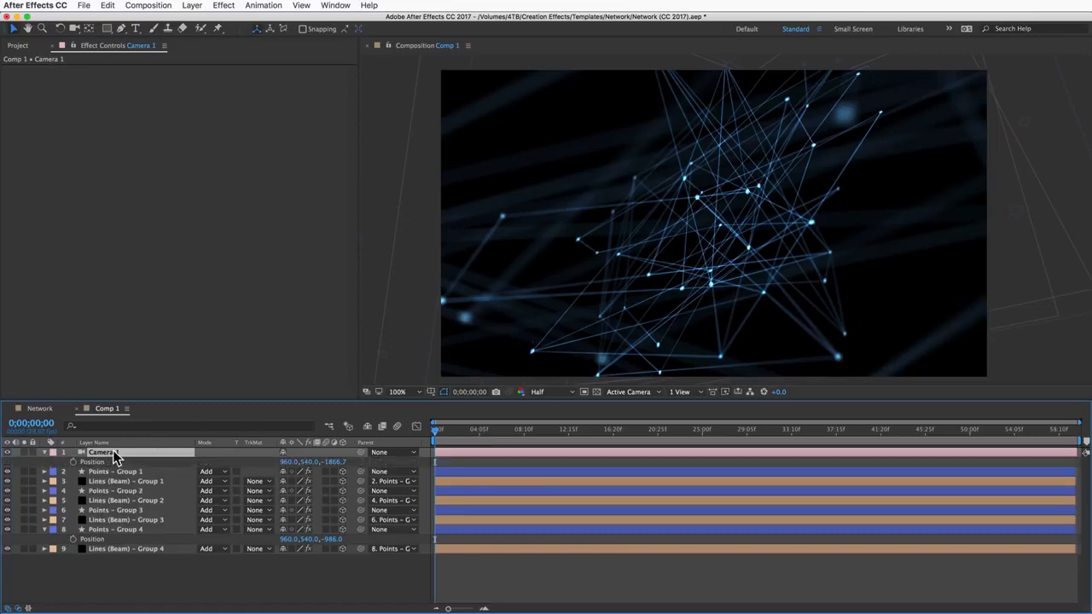
{"action": "left_click_drag", "start_coordinate": [286, 462], "coordinate": [68, 465]}
{"action": "left_click", "coordinate": [73, 462]}
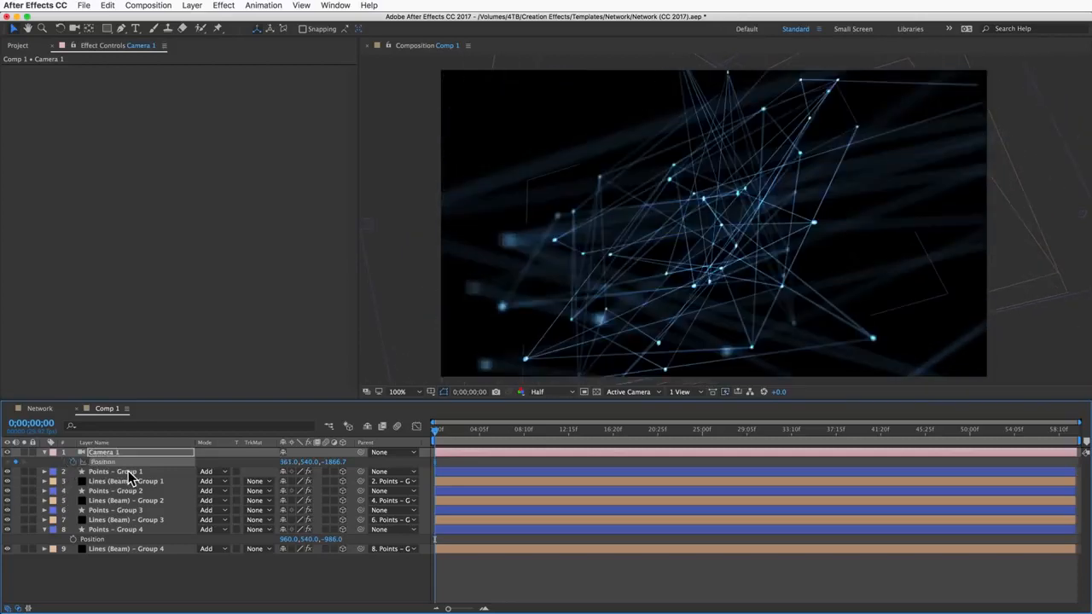
{"action": "left_click_drag", "start_coordinate": [456, 431], "coordinate": [505, 434]}
{"action": "left_click_drag", "start_coordinate": [287, 461], "coordinate": [858, 457]}
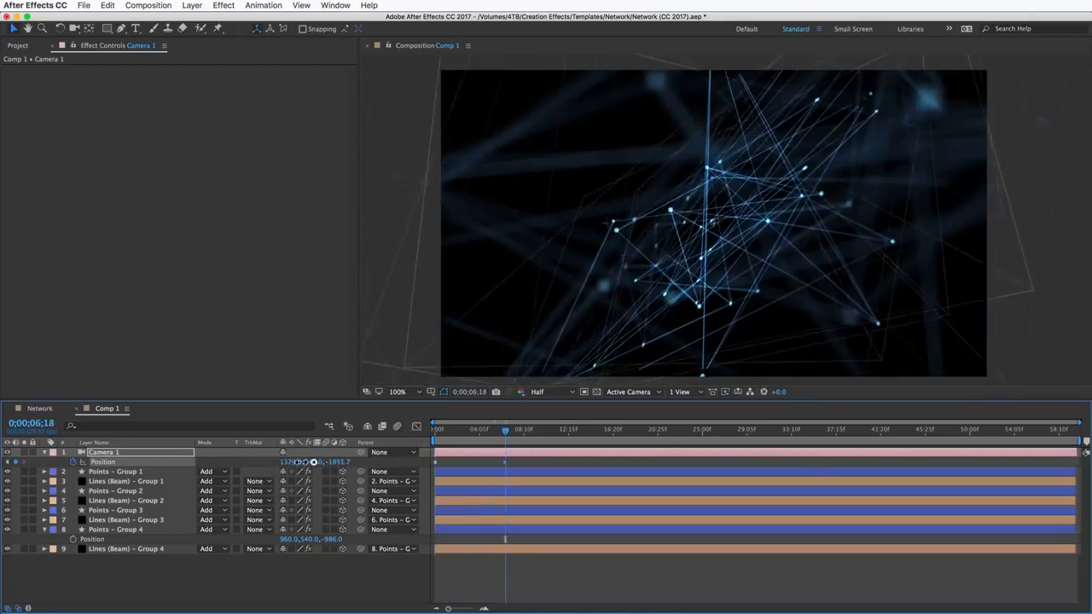
{"action": "key", "text": "space"}
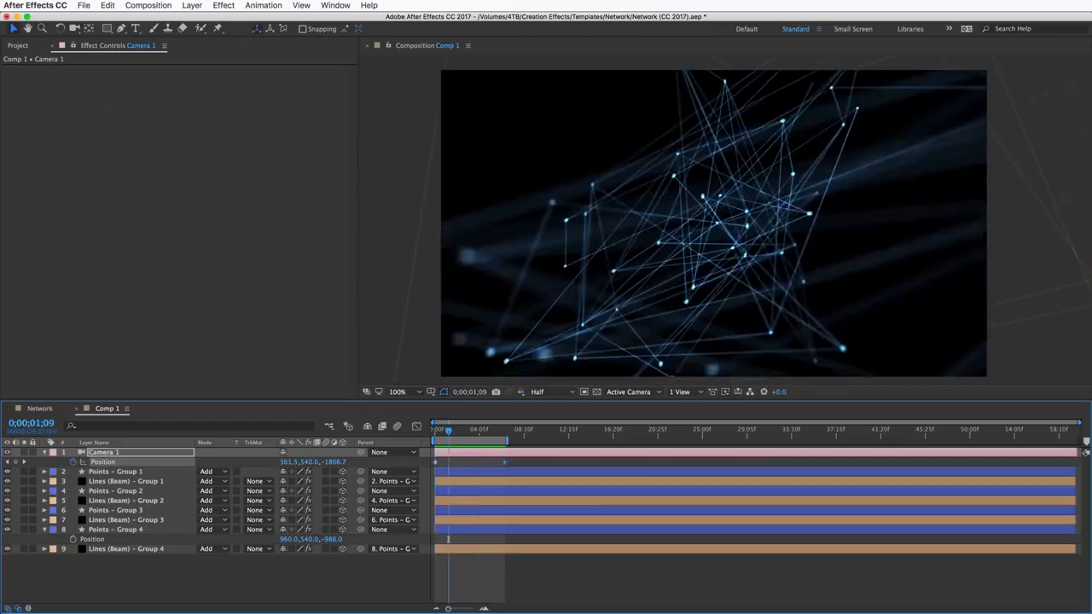
Look through the compositions in the project's Example Animations folder.
{"action": "left_click", "coordinate": [18, 46]}
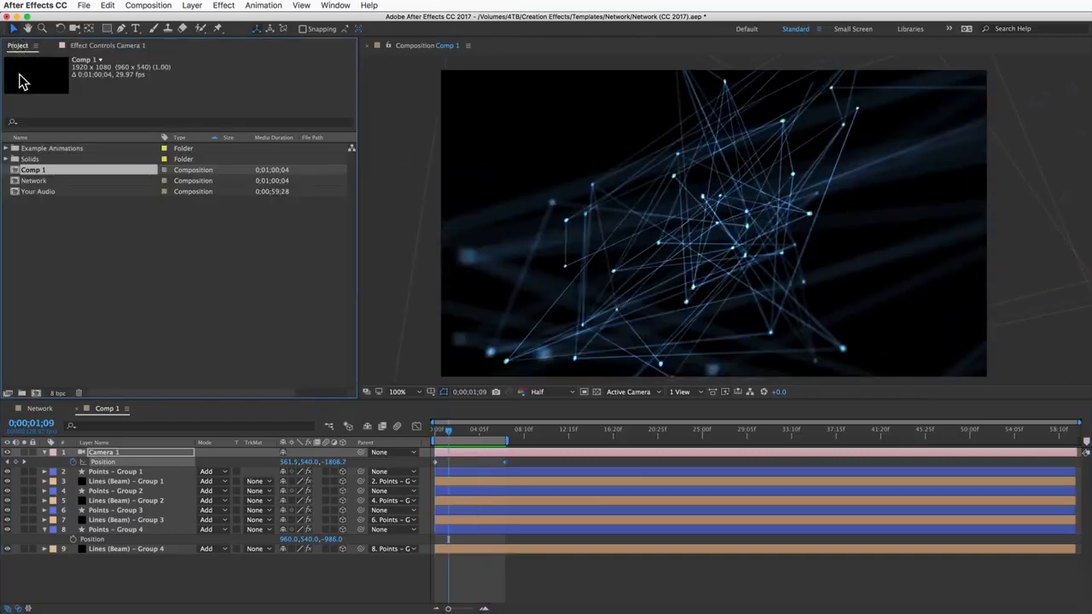
{"action": "left_click", "coordinate": [5, 150]}
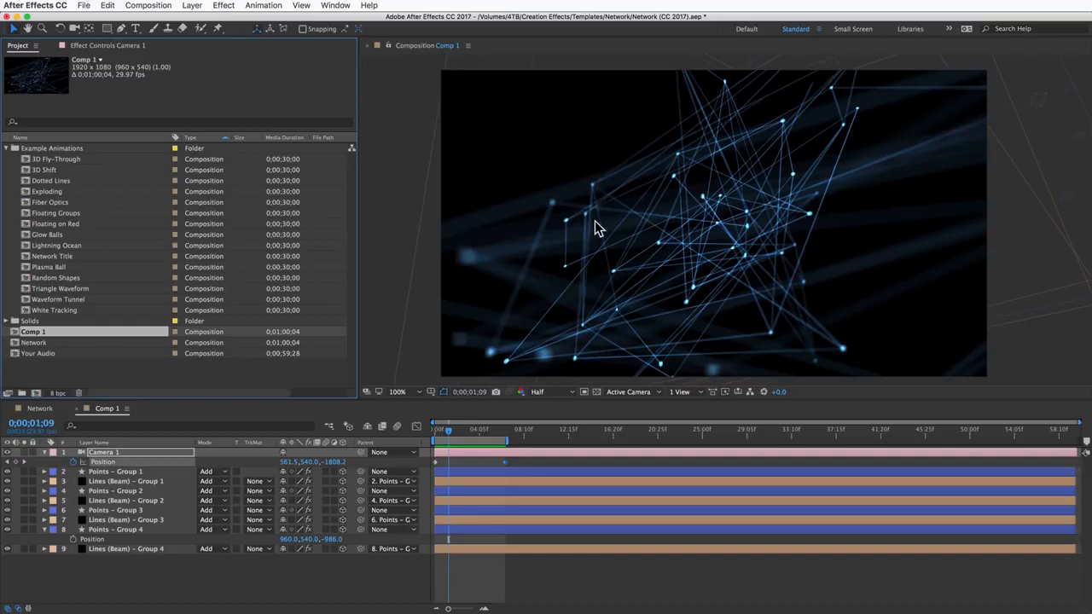
{"action": "left_click", "coordinate": [95, 48]}
Disable the Position expression of Point 1 in Points – Group 1 and set the point's X position to -90.
{"action": "left_click", "coordinate": [114, 472]}
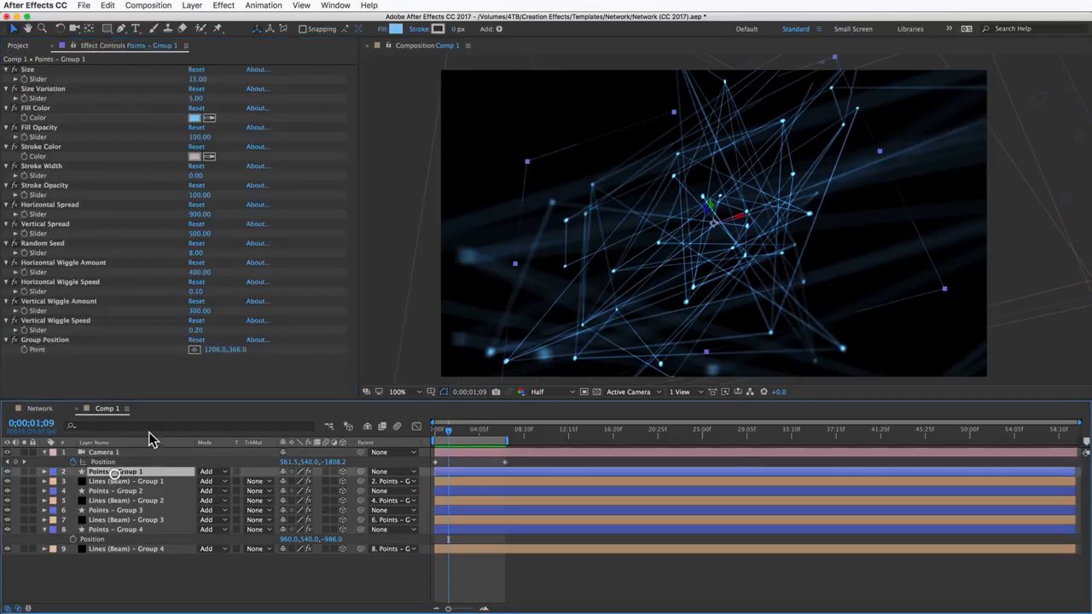
{"action": "left_click", "coordinate": [45, 472]}
{"action": "left_click", "coordinate": [54, 482]}
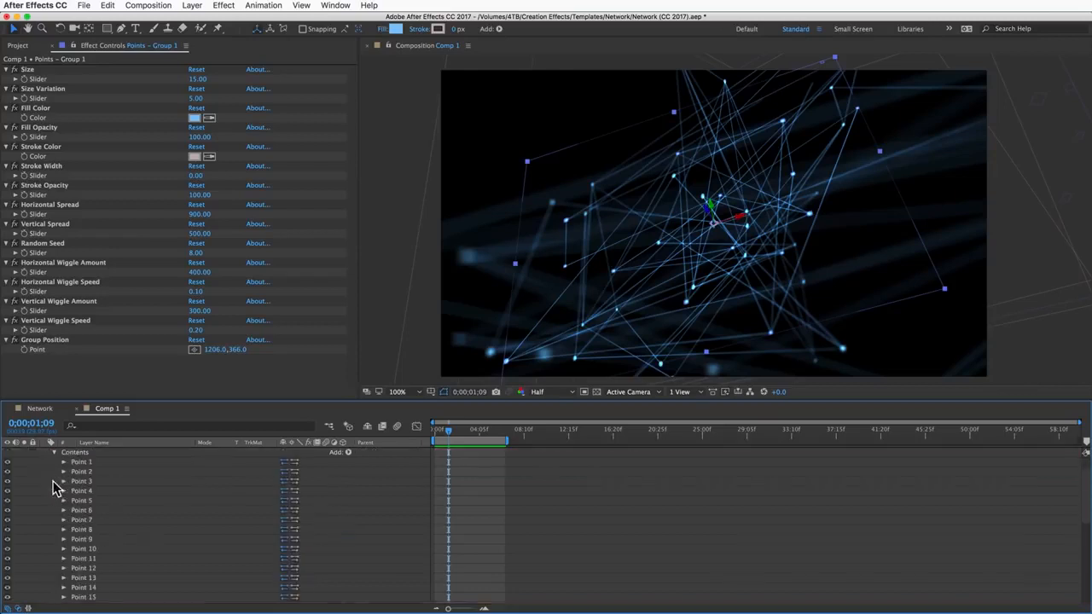
{"action": "left_click", "coordinate": [64, 463]}
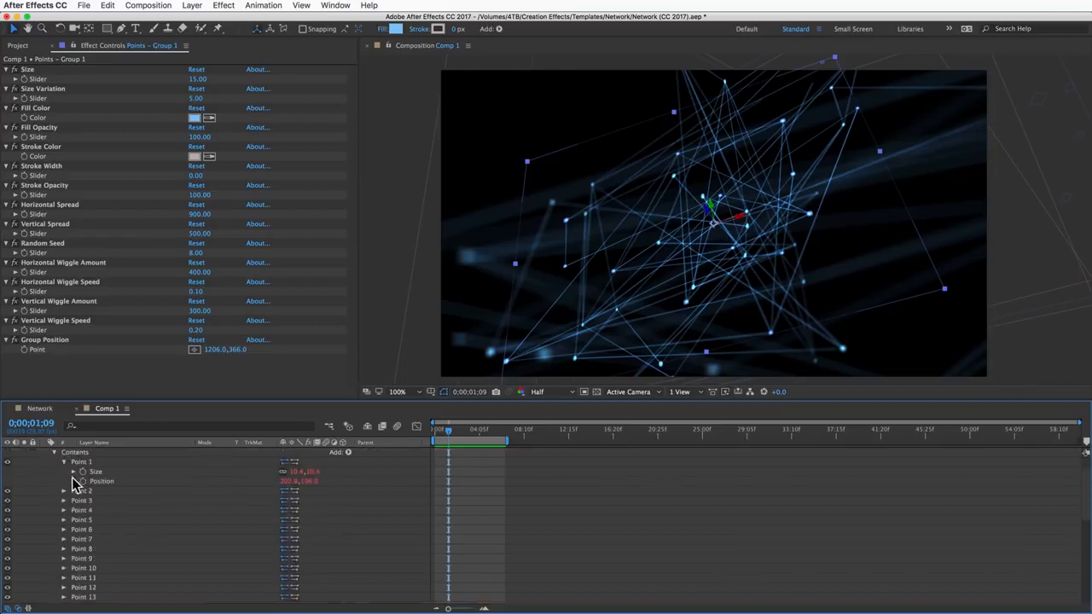
{"action": "left_click", "coordinate": [74, 482]}
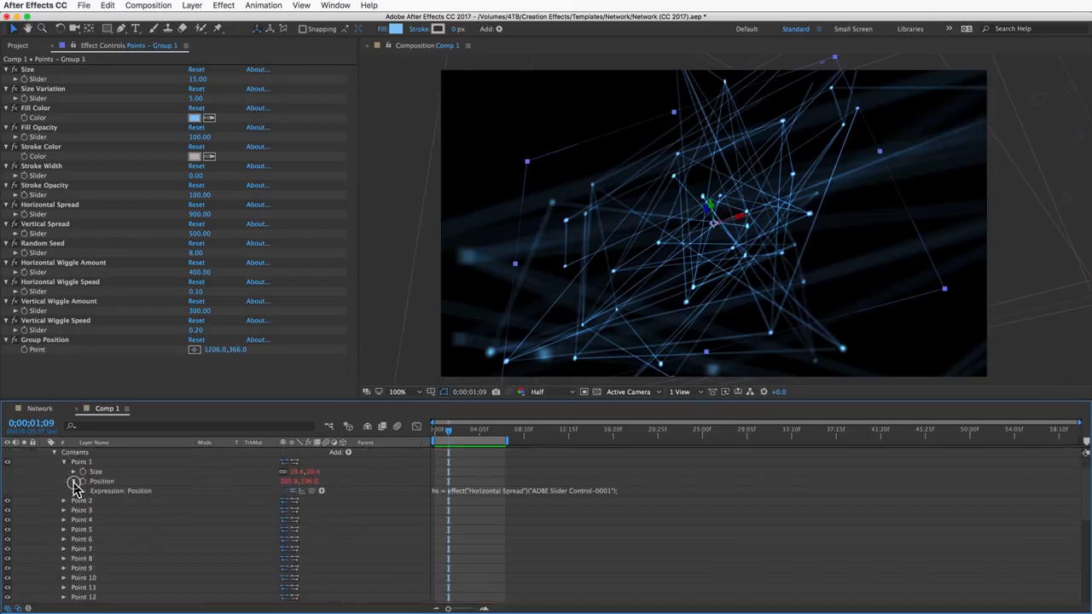
{"action": "left_click", "coordinate": [293, 492]}
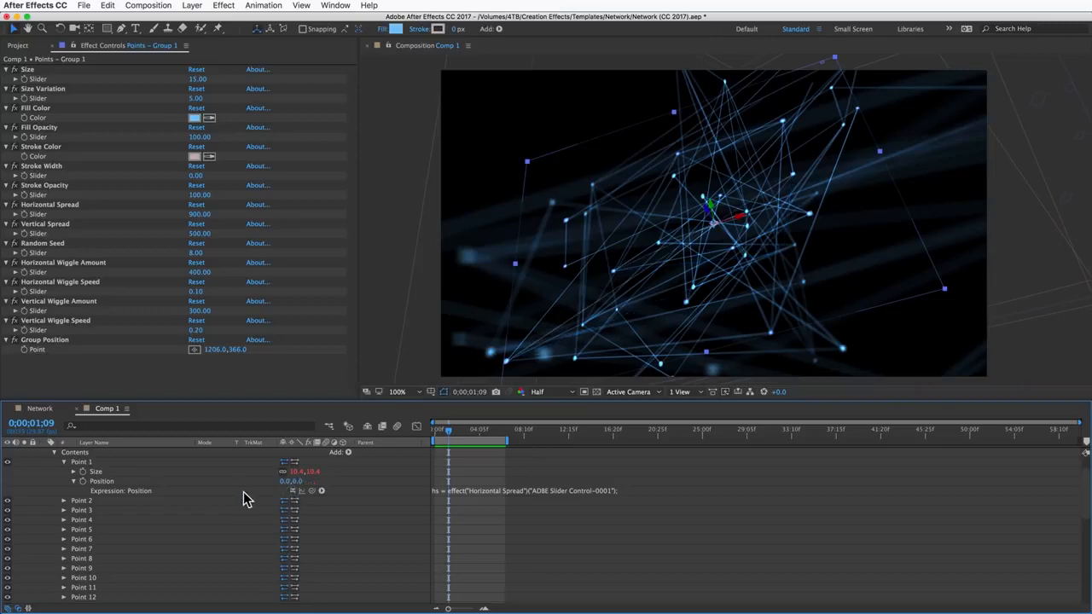
{"action": "left_click_drag", "start_coordinate": [285, 484], "coordinate": [234, 485]}
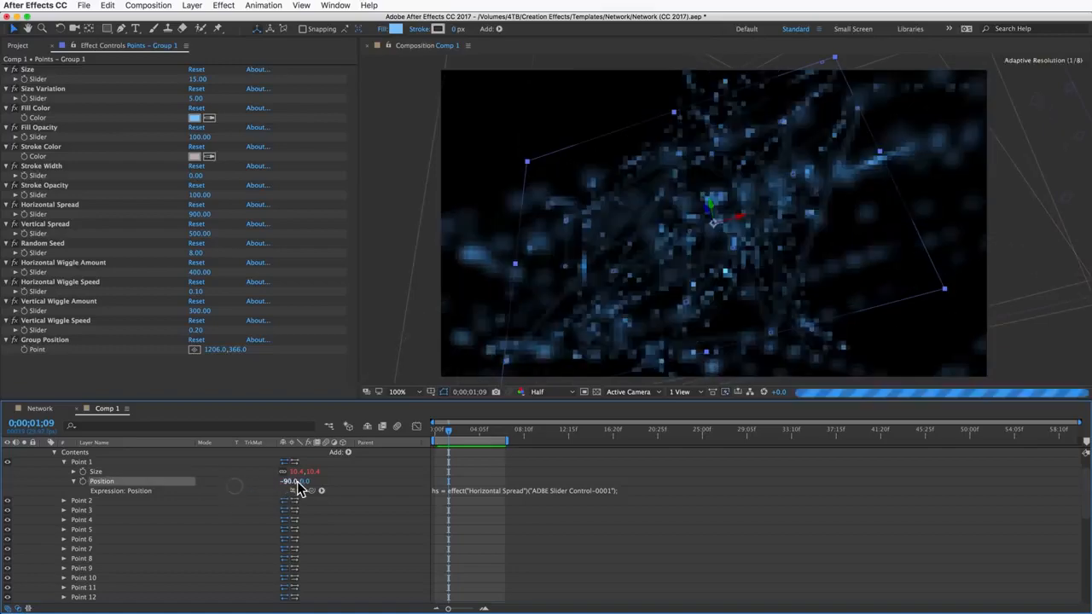